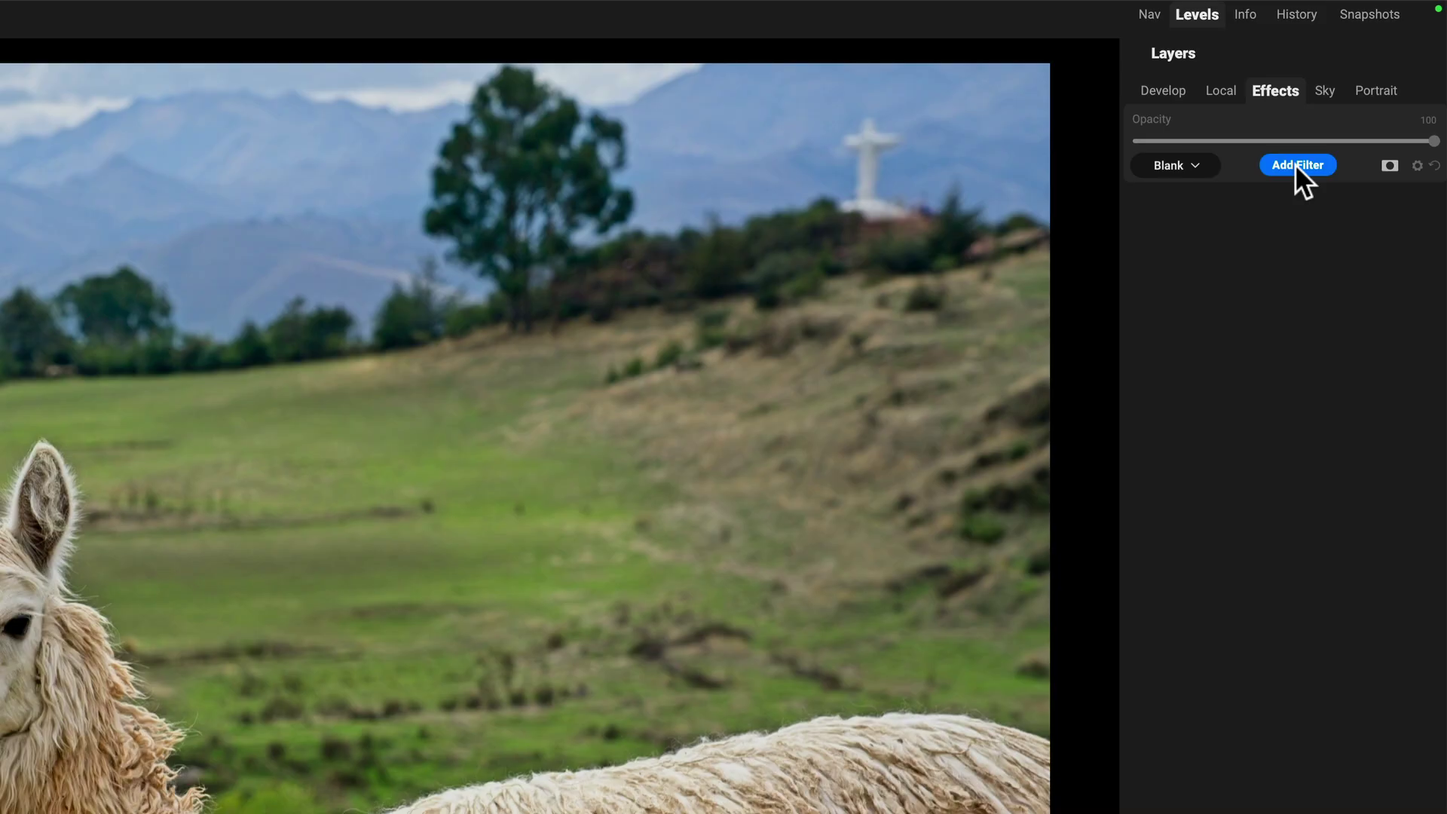
# - Add a Motion filter to the photo and look through its Opacity and Styles sections
pyautogui.click(1294, 164)
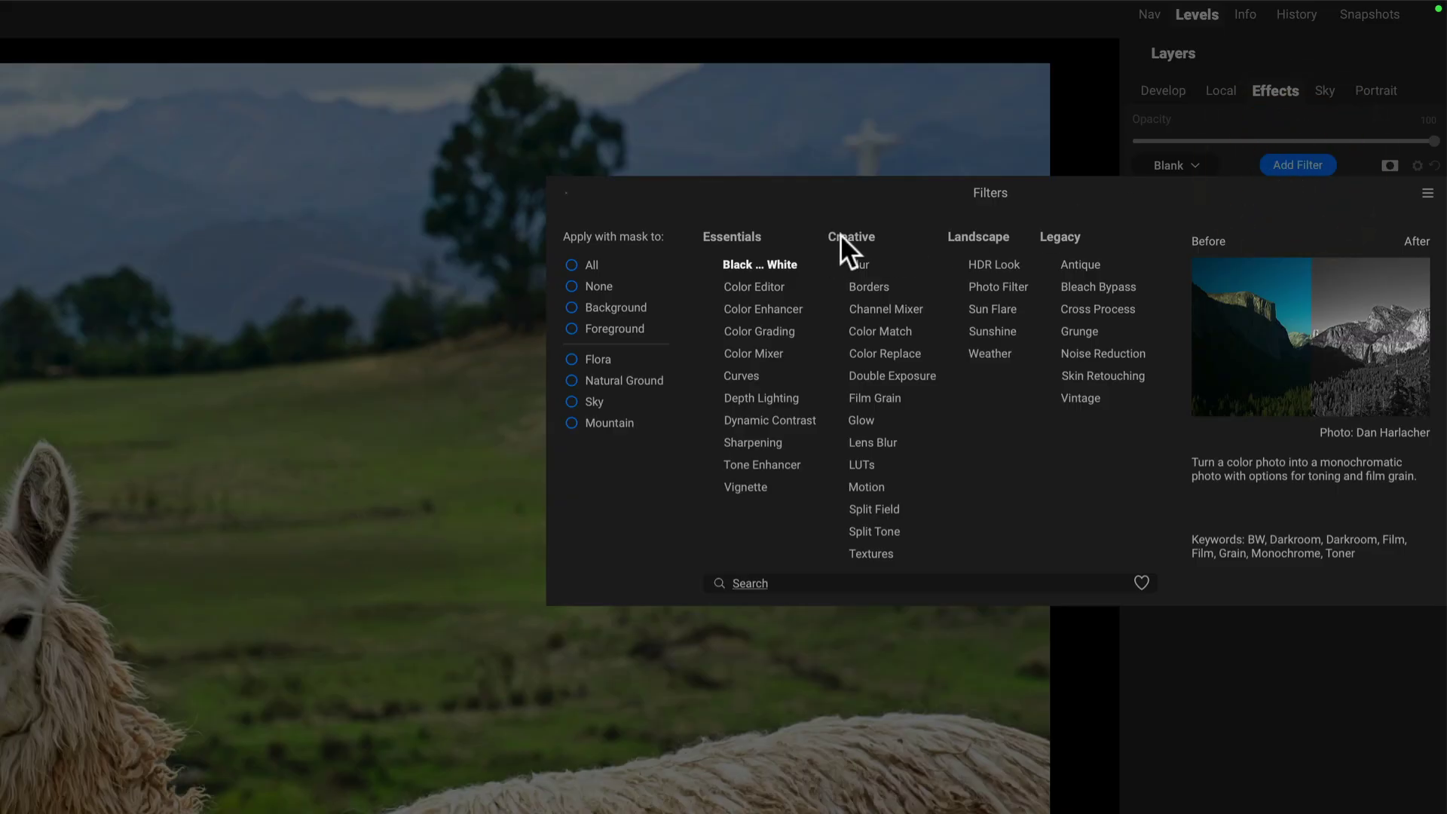
pyautogui.click(865, 487)
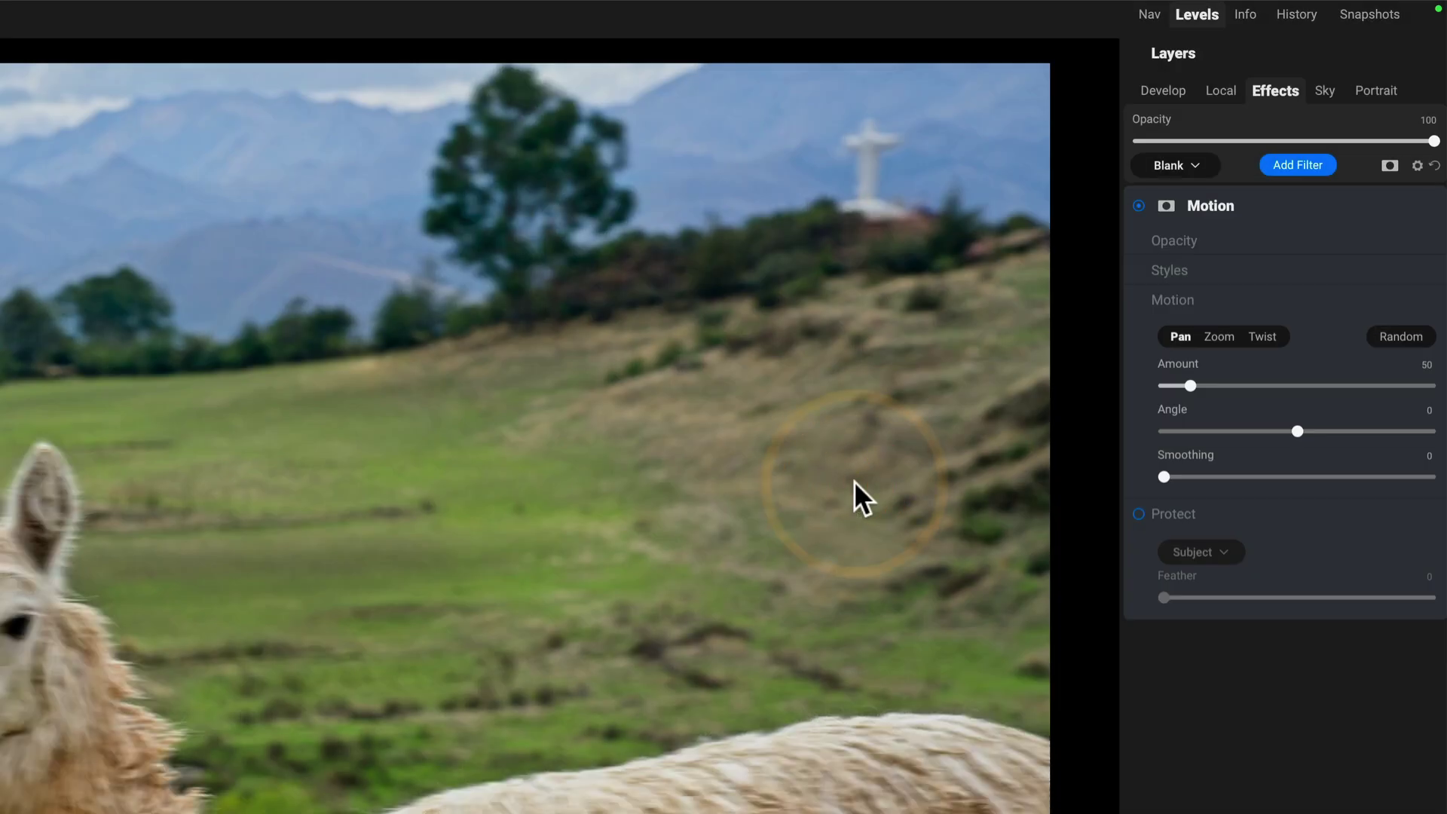
pyautogui.click(1192, 242)
pyautogui.click(1189, 241)
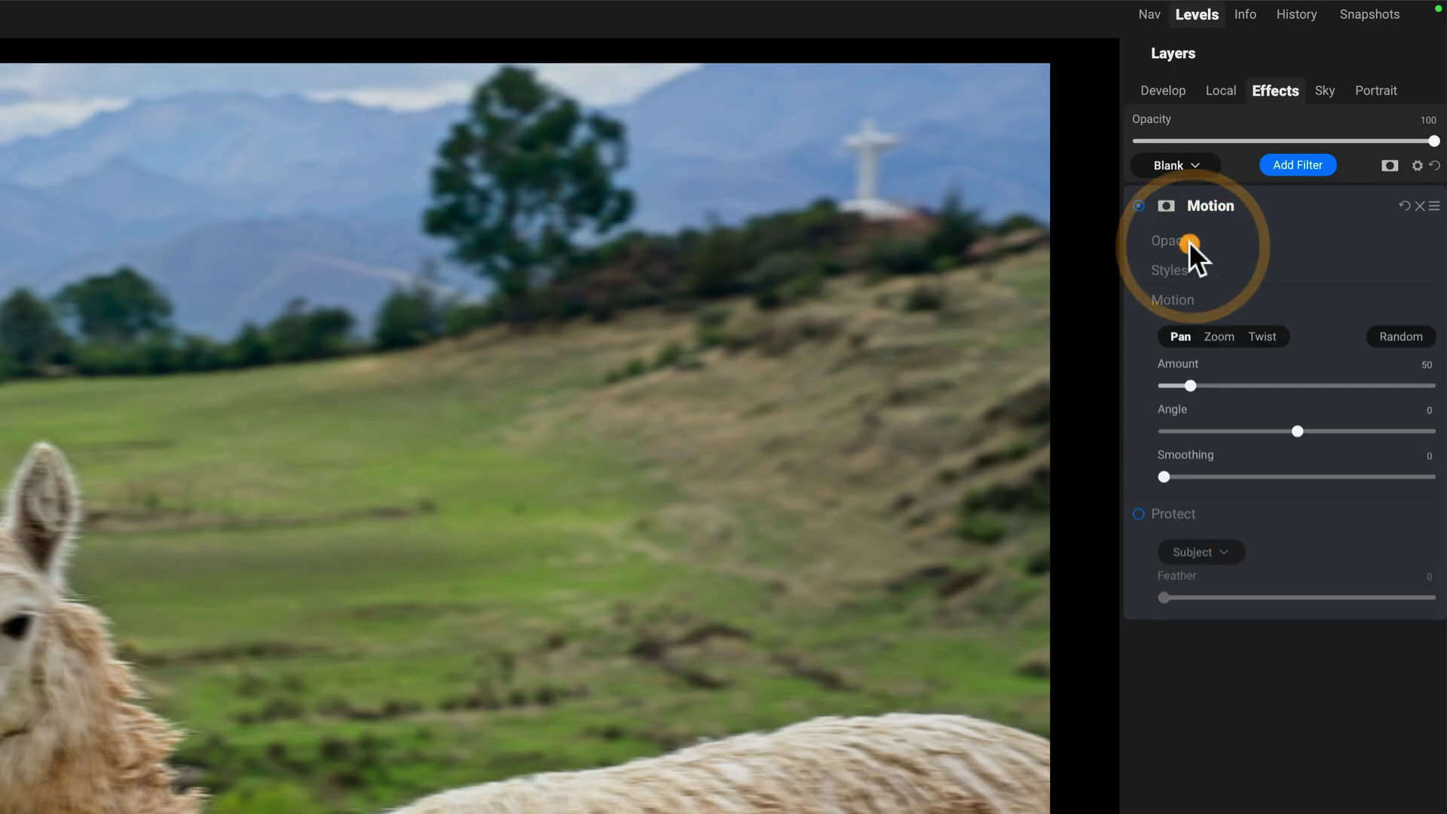
pyautogui.click(1187, 267)
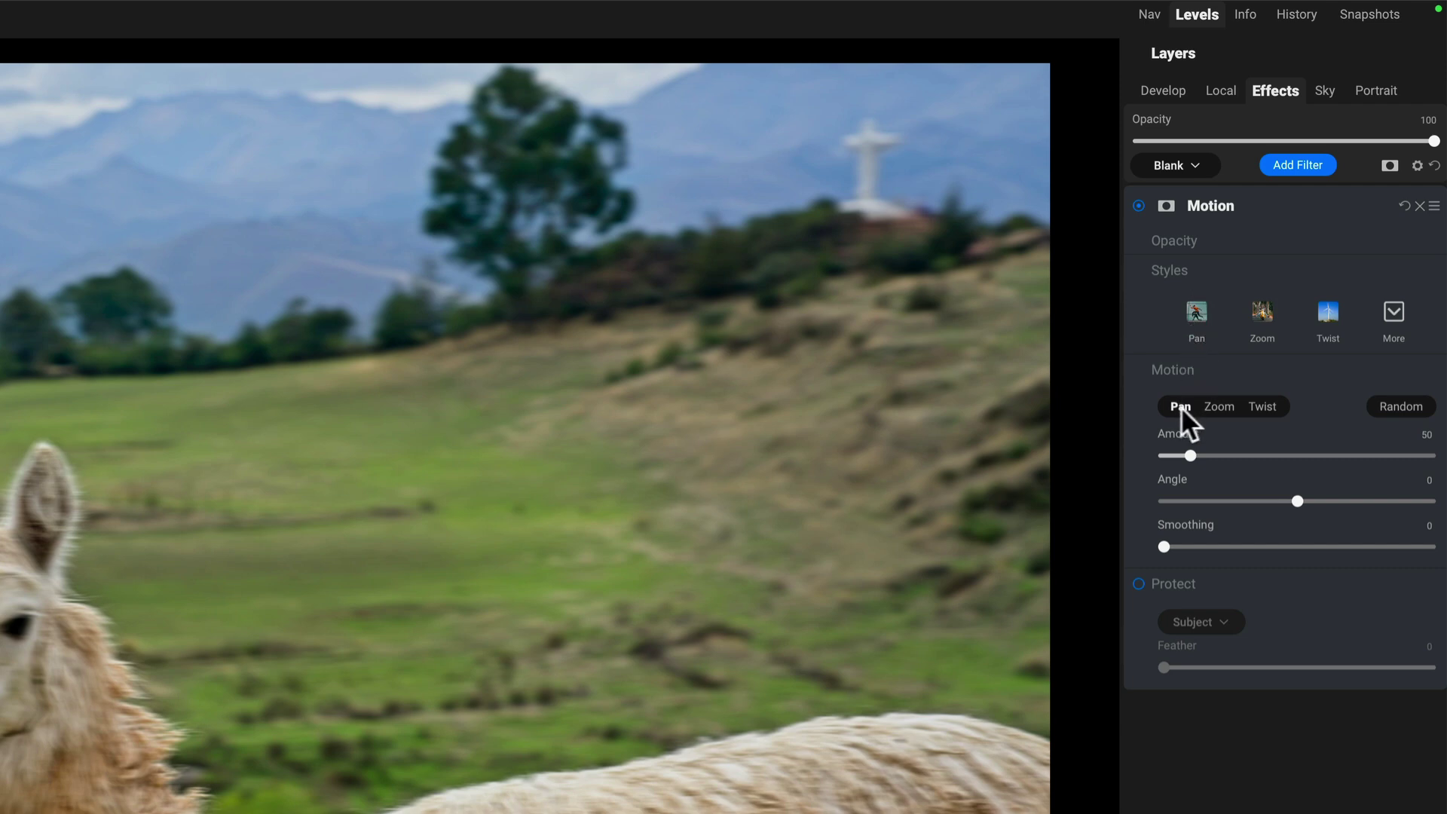
pyautogui.click(1174, 270)
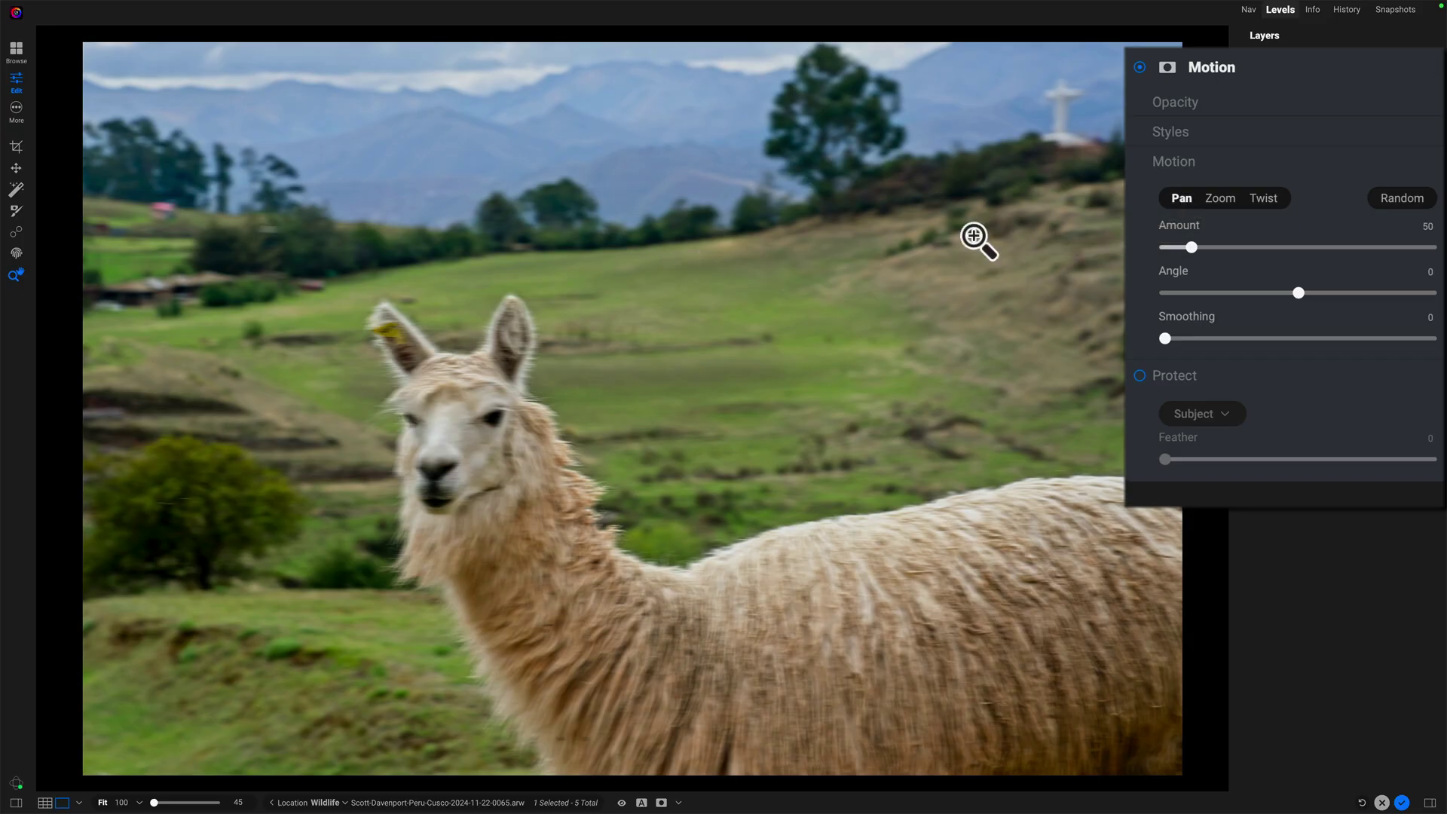
# - Compare the Pan, Zoom and Twist motion types on the whole photo
pyautogui.click(1217, 202)
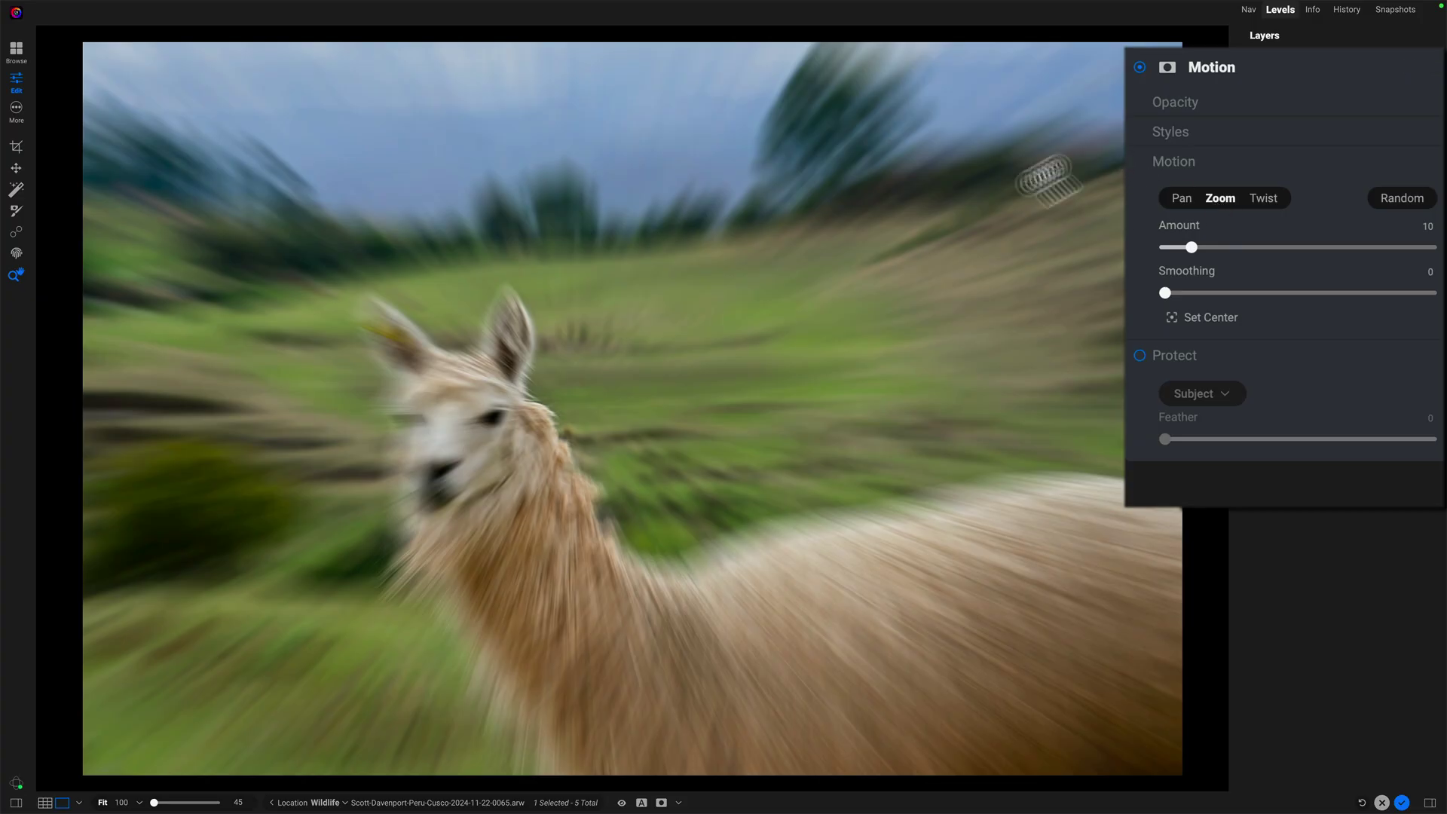
pyautogui.click(1263, 199)
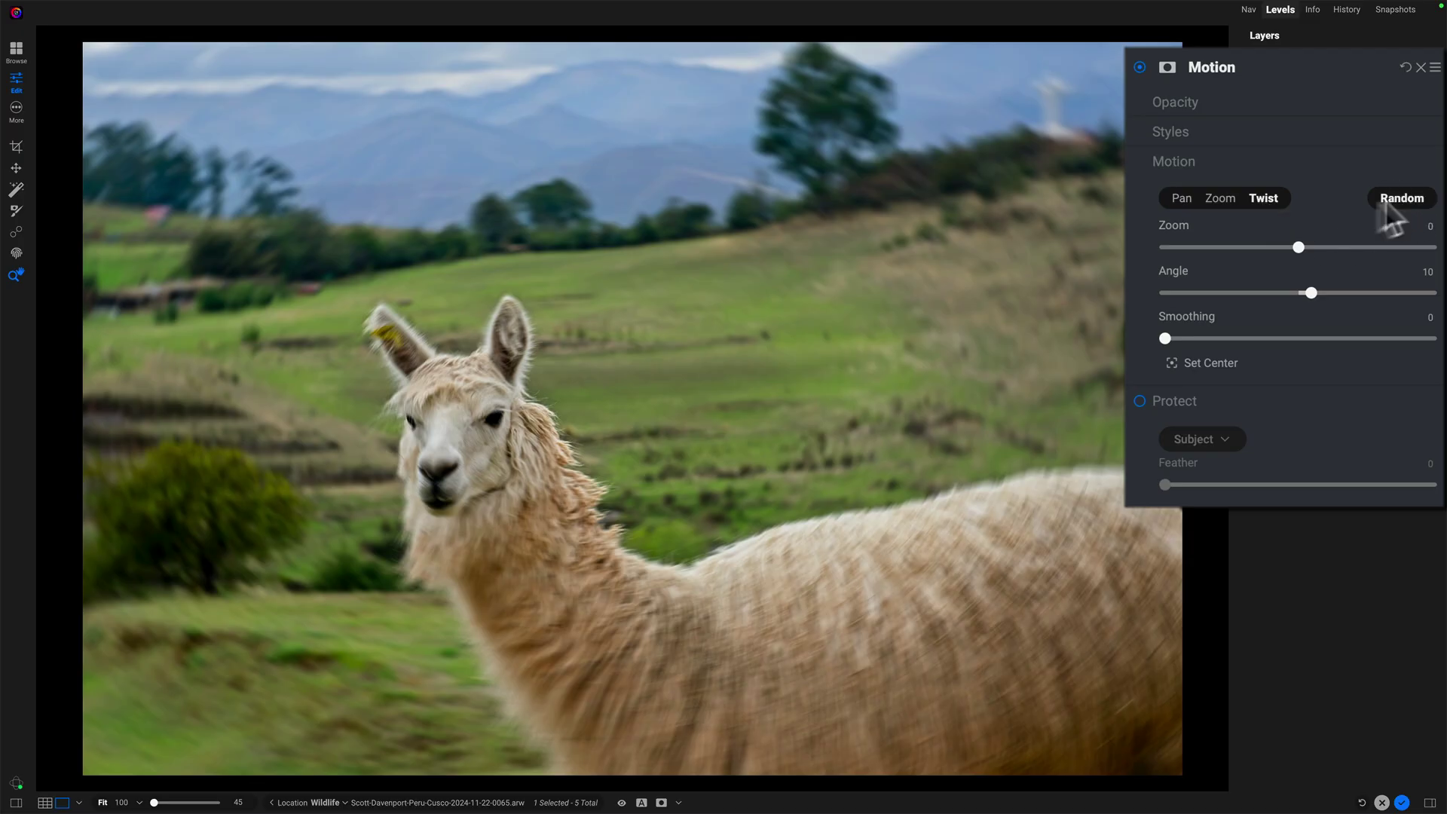
pyautogui.click(1181, 201)
pyautogui.click(1222, 199)
pyautogui.click(1259, 199)
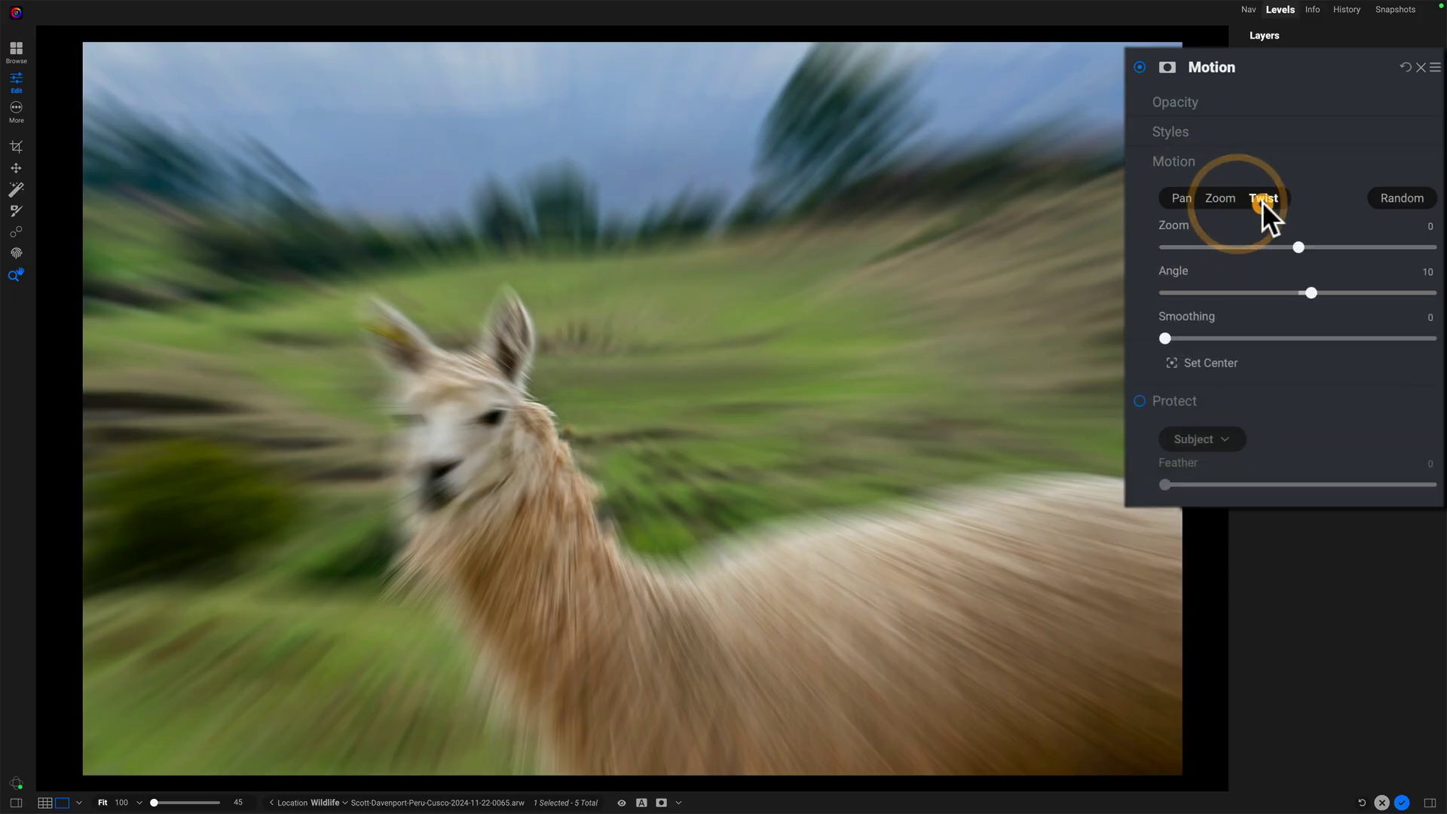
# - Randomize the Twist settings several times and return to the Pan motion type
pyautogui.click(1388, 197)
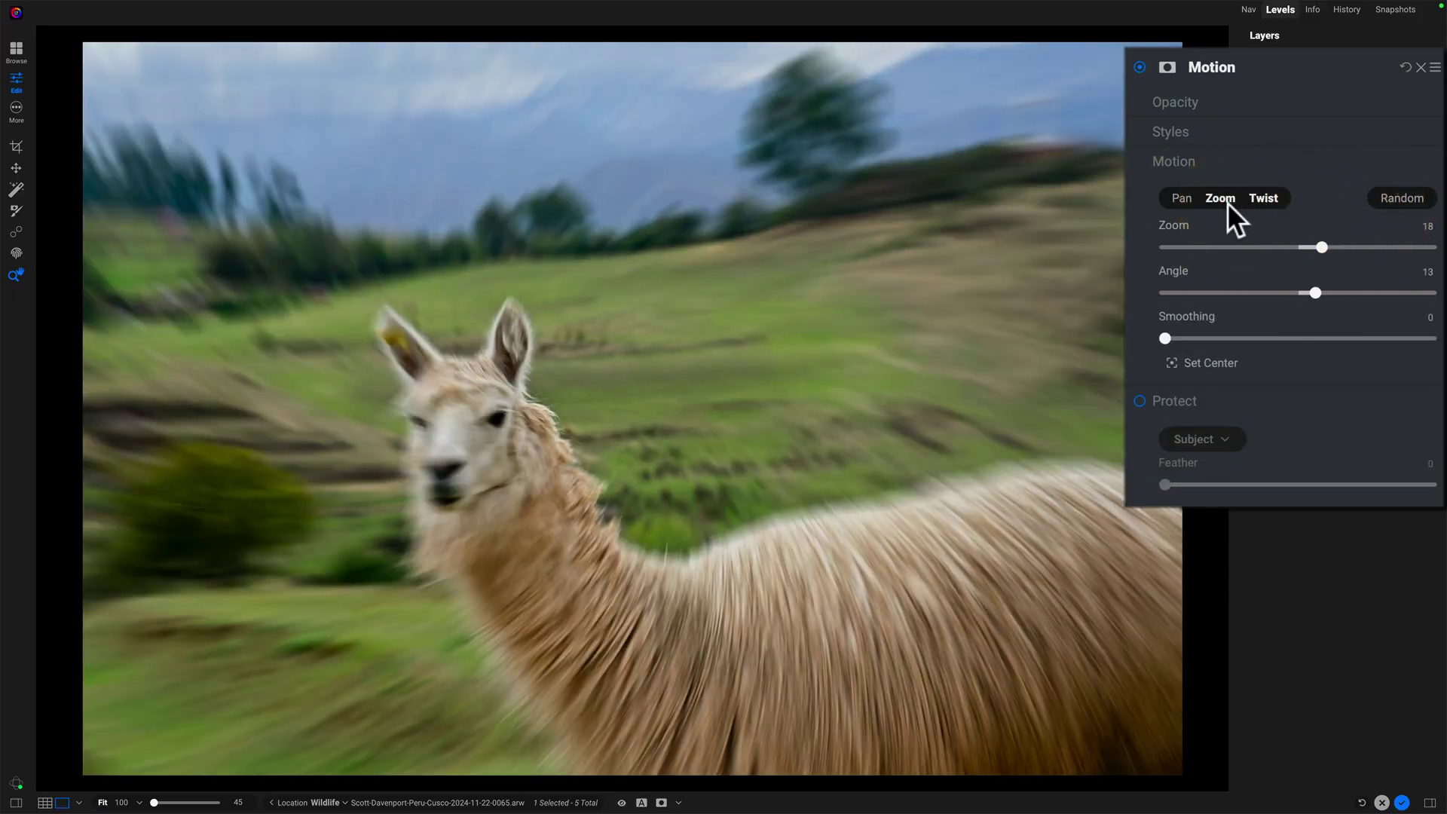
pyautogui.click(1400, 197)
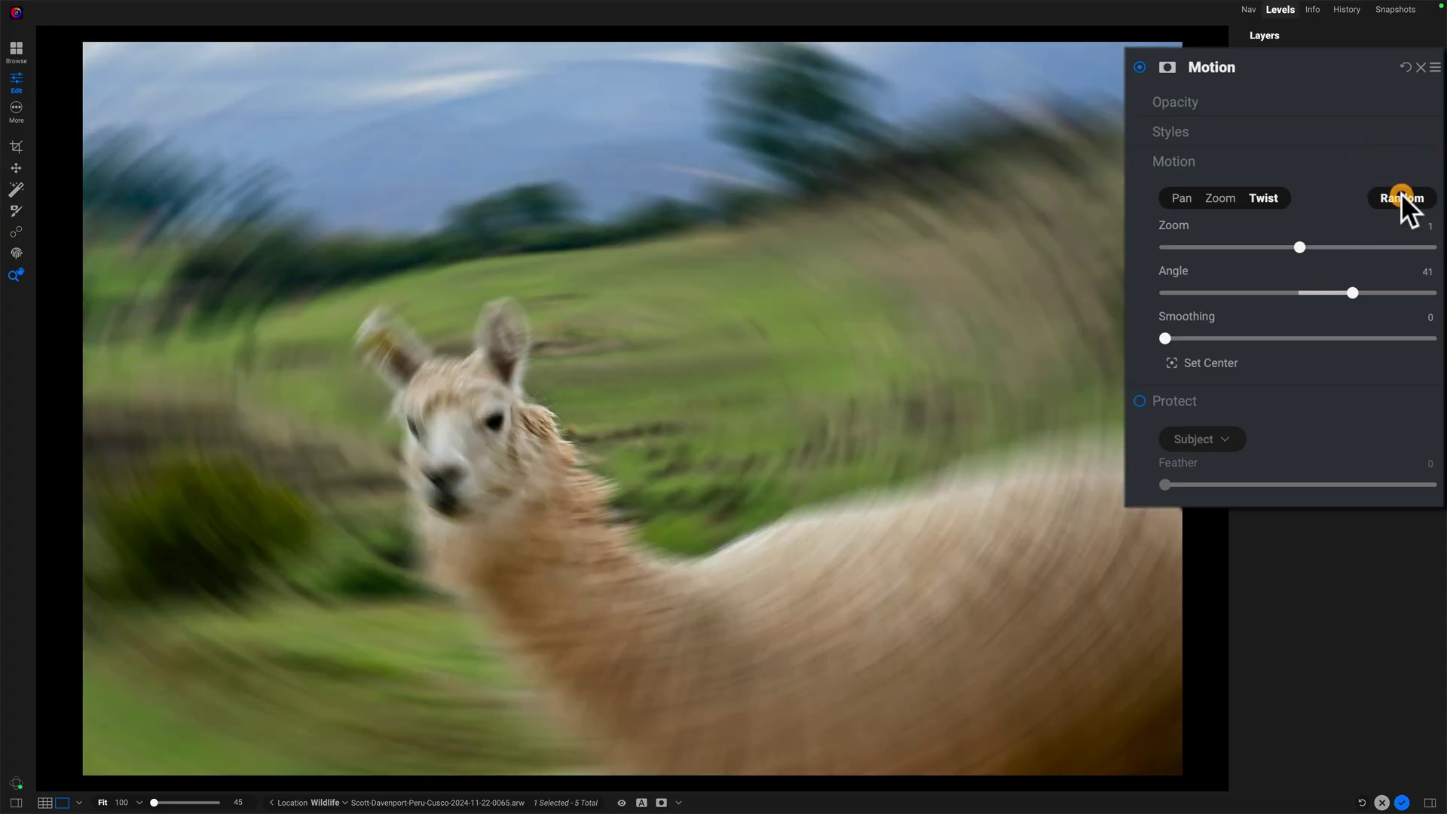
pyautogui.click(1399, 198)
pyautogui.click(1222, 199)
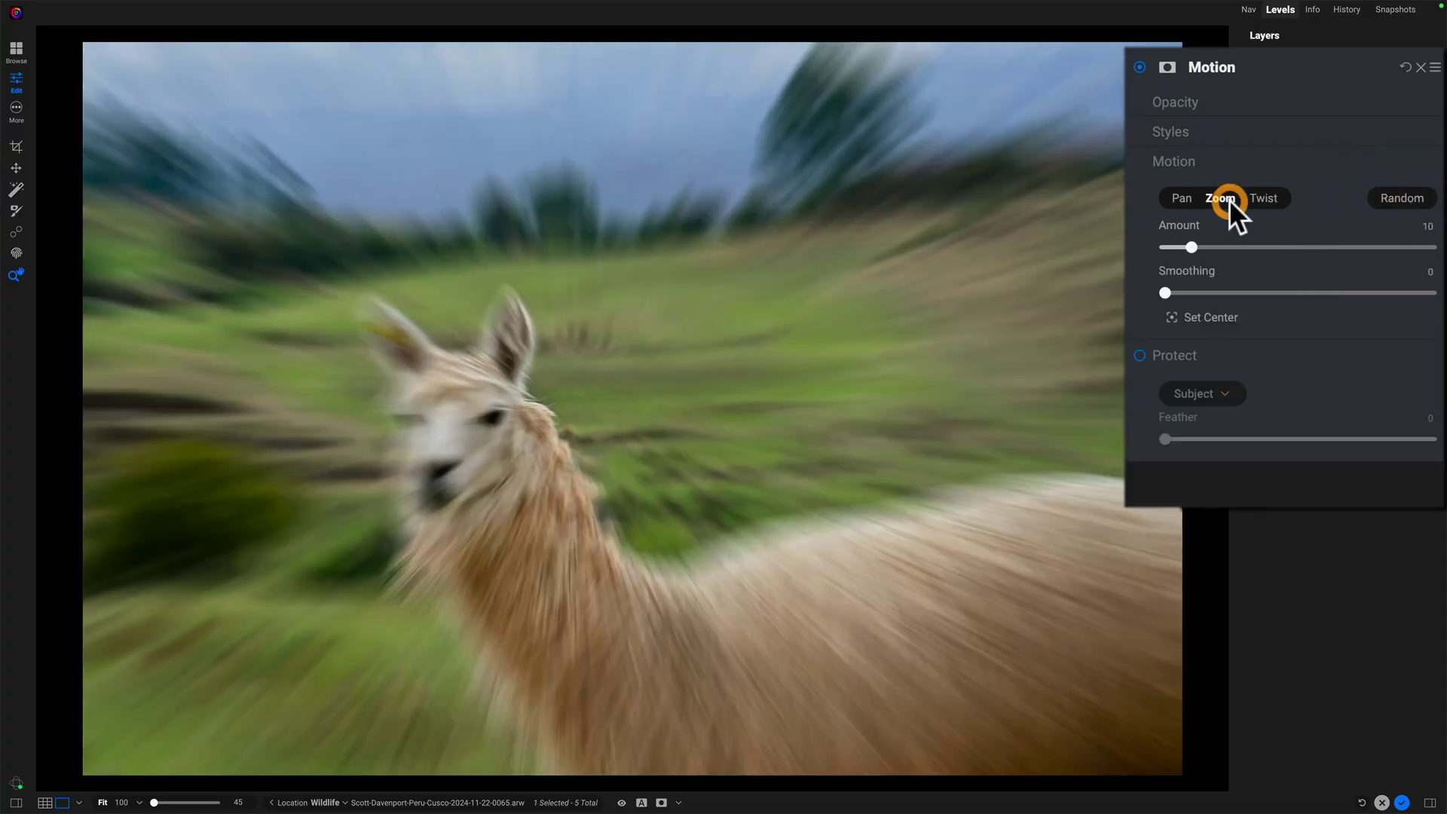
pyautogui.click(1179, 199)
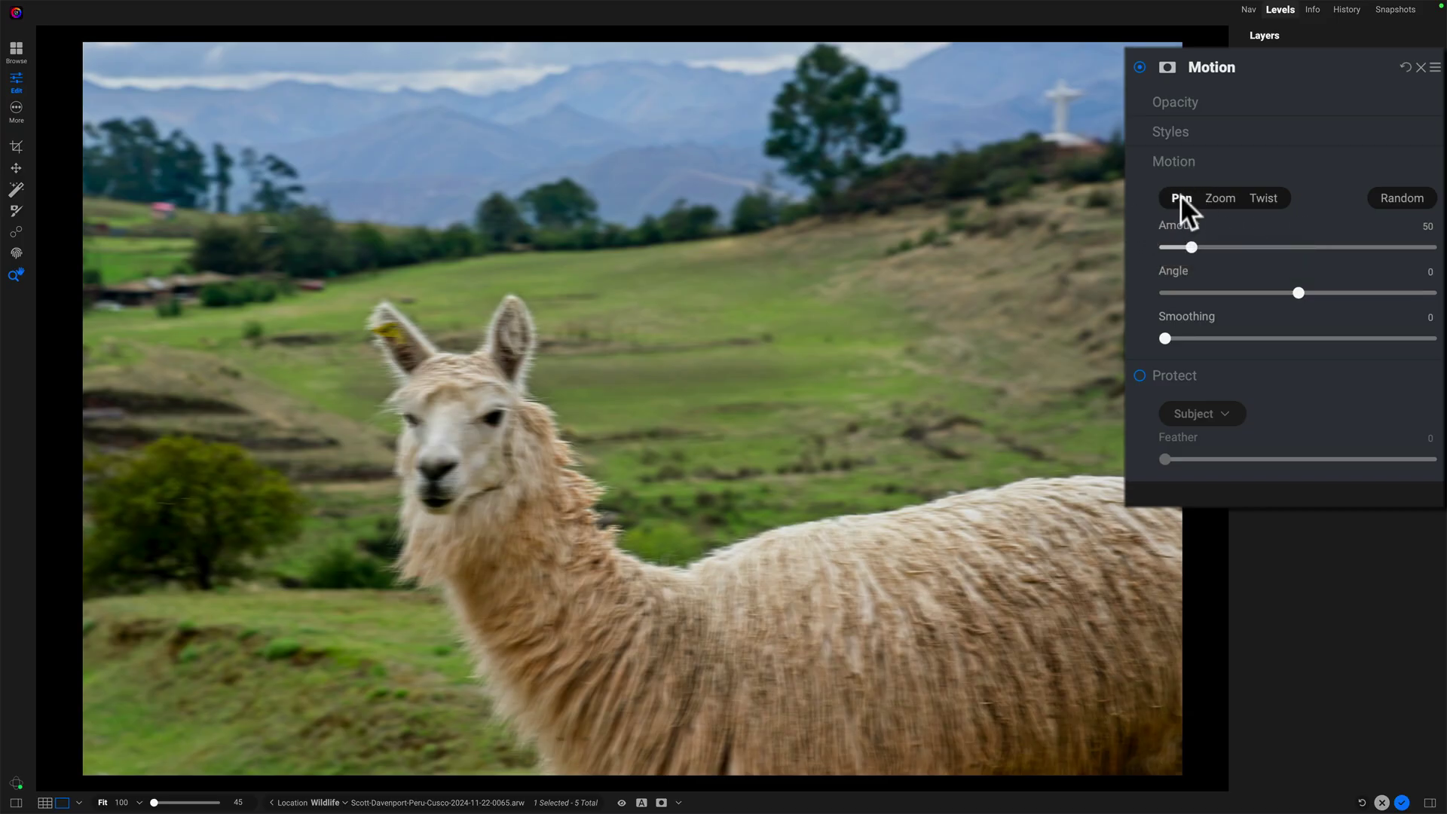
# - Try a Pan blur with amount 198, angle -48 and varying smoothing, and reset the Motion filter
pyautogui.moveTo(1187, 244); pyautogui.dragTo(1267, 244)
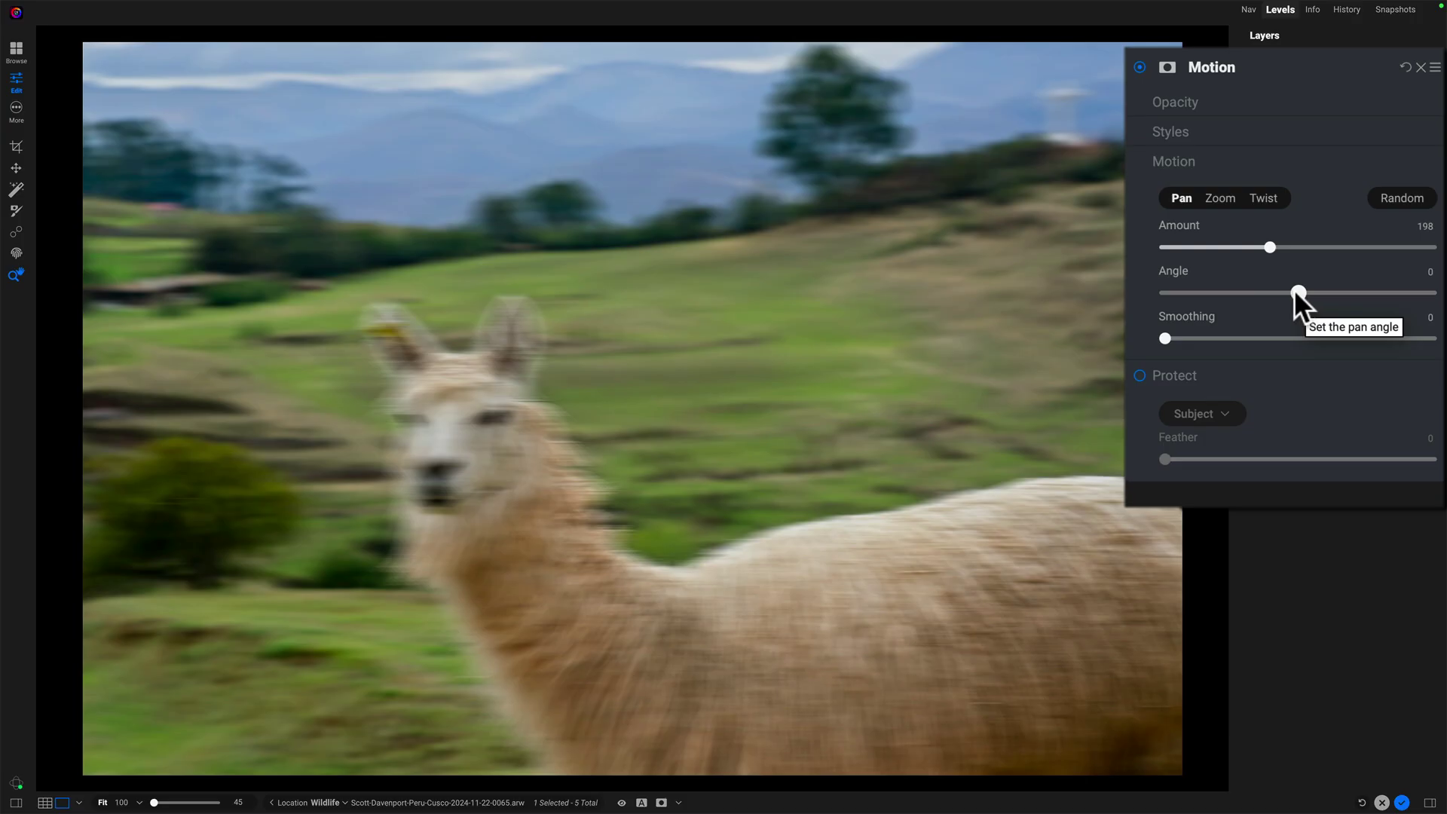
pyautogui.moveTo(1294, 290)
pyautogui.mouseDown()
pyautogui.moveTo(1237, 295)
pyautogui.moveTo(1308, 289)
pyautogui.moveTo(1273, 293)
pyautogui.mouseUp()
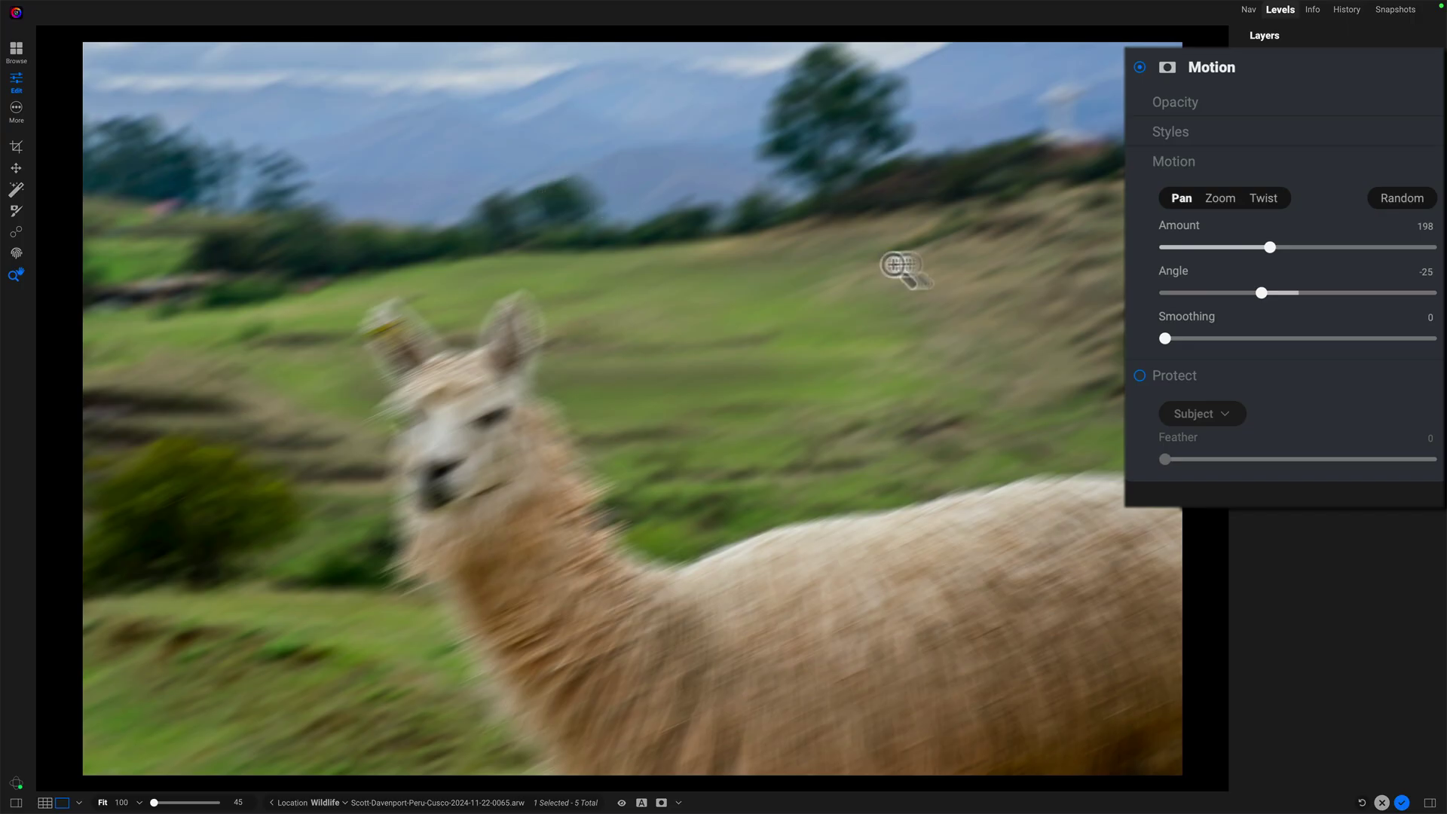
pyautogui.moveTo(1261, 293)
pyautogui.mouseDown()
pyautogui.moveTo(1335, 292)
pyautogui.moveTo(1254, 294)
pyautogui.mouseUp()
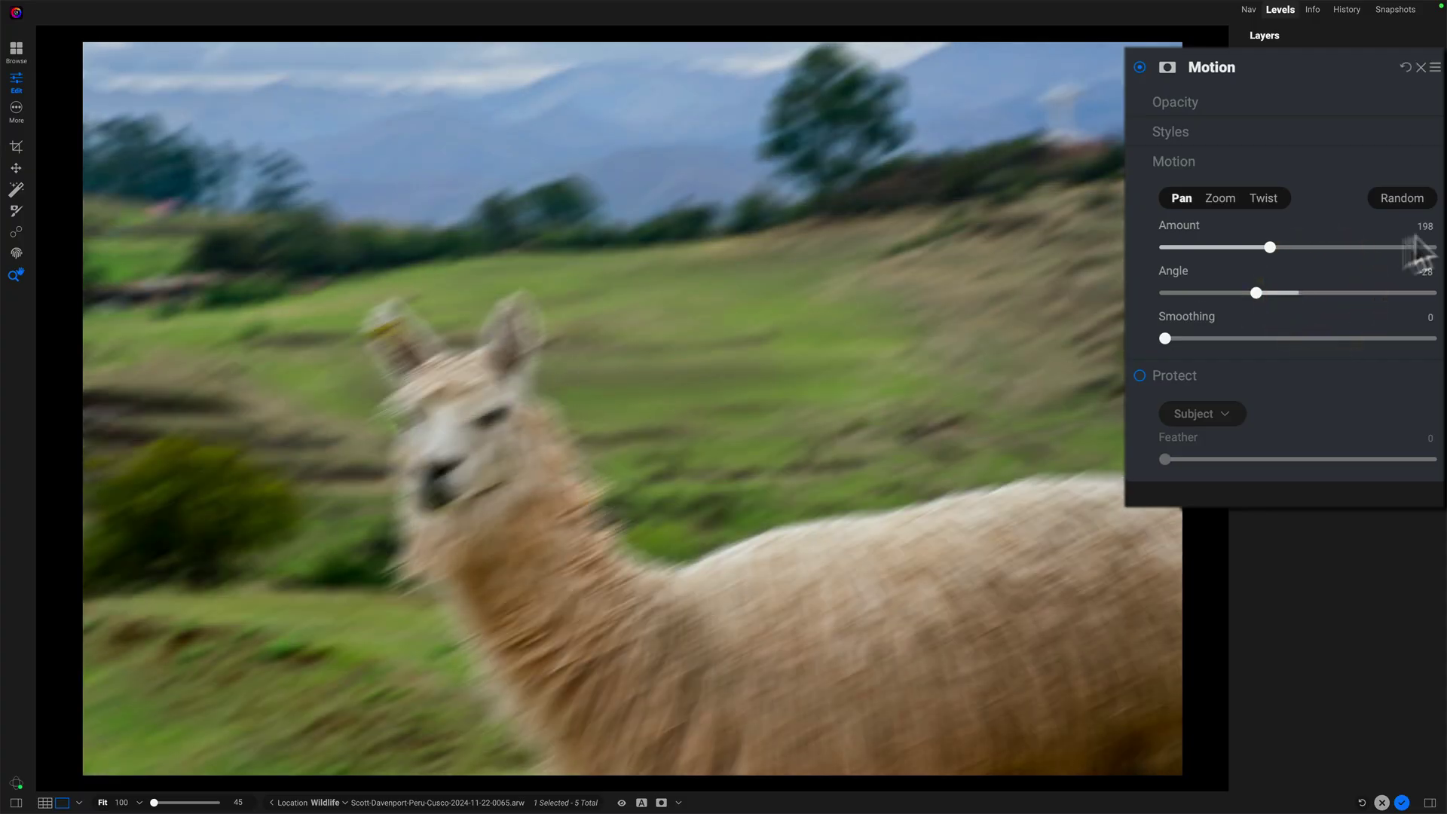
pyautogui.moveTo(1255, 293); pyautogui.dragTo(1281, 309)
pyautogui.click(1227, 294)
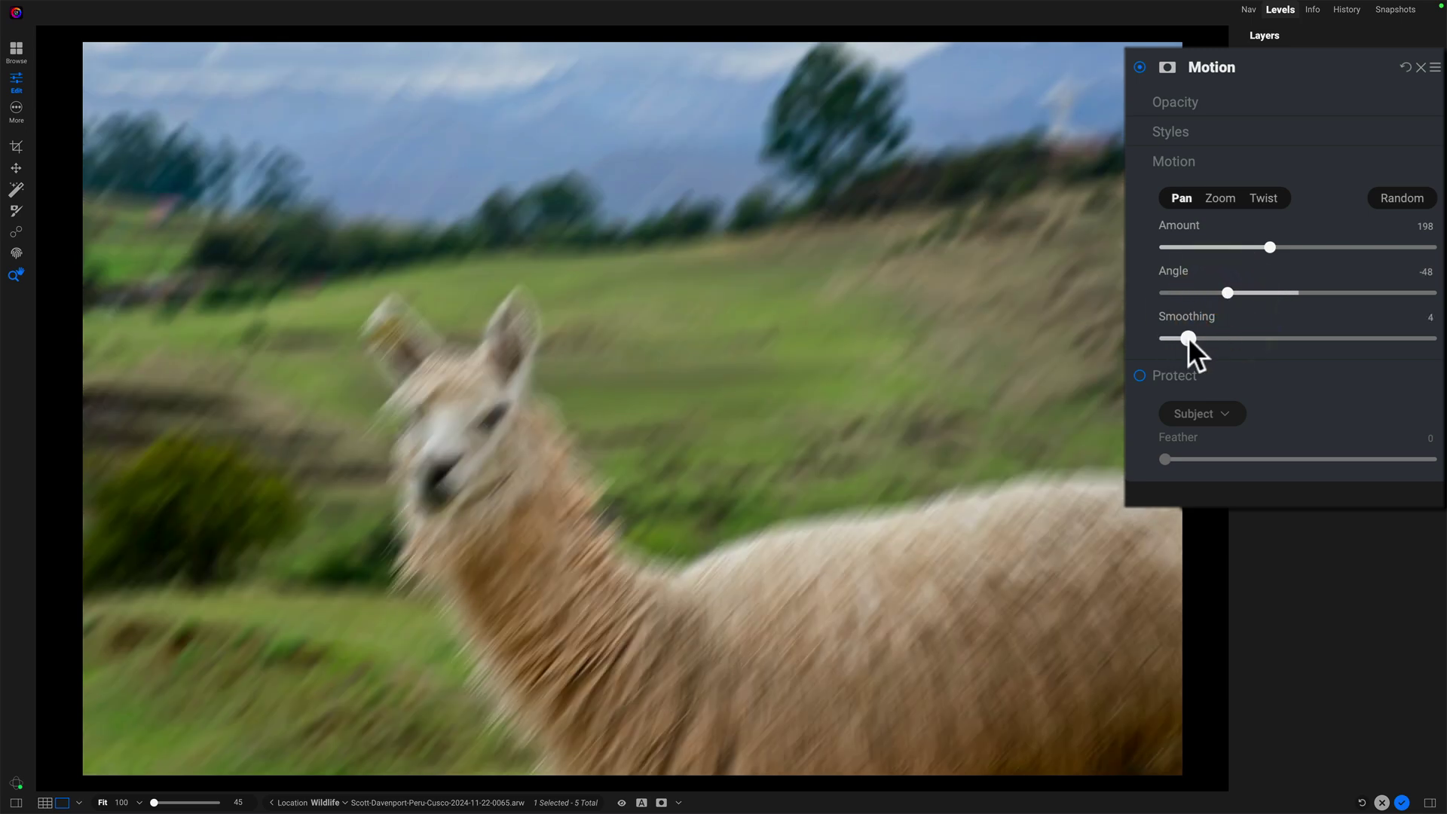
pyautogui.moveTo(1218, 337); pyautogui.dragTo(1127, 337)
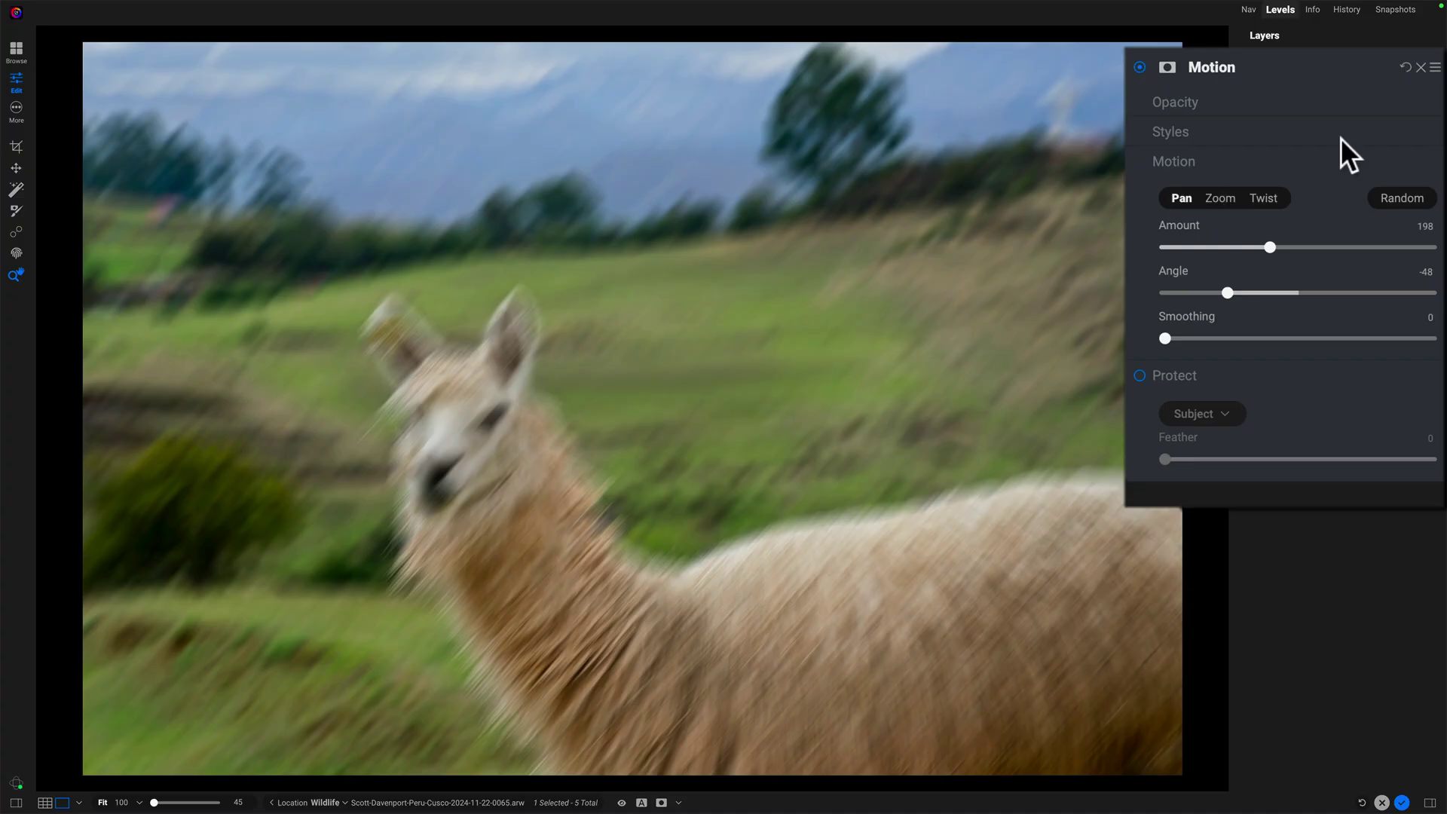
pyautogui.click(1405, 67)
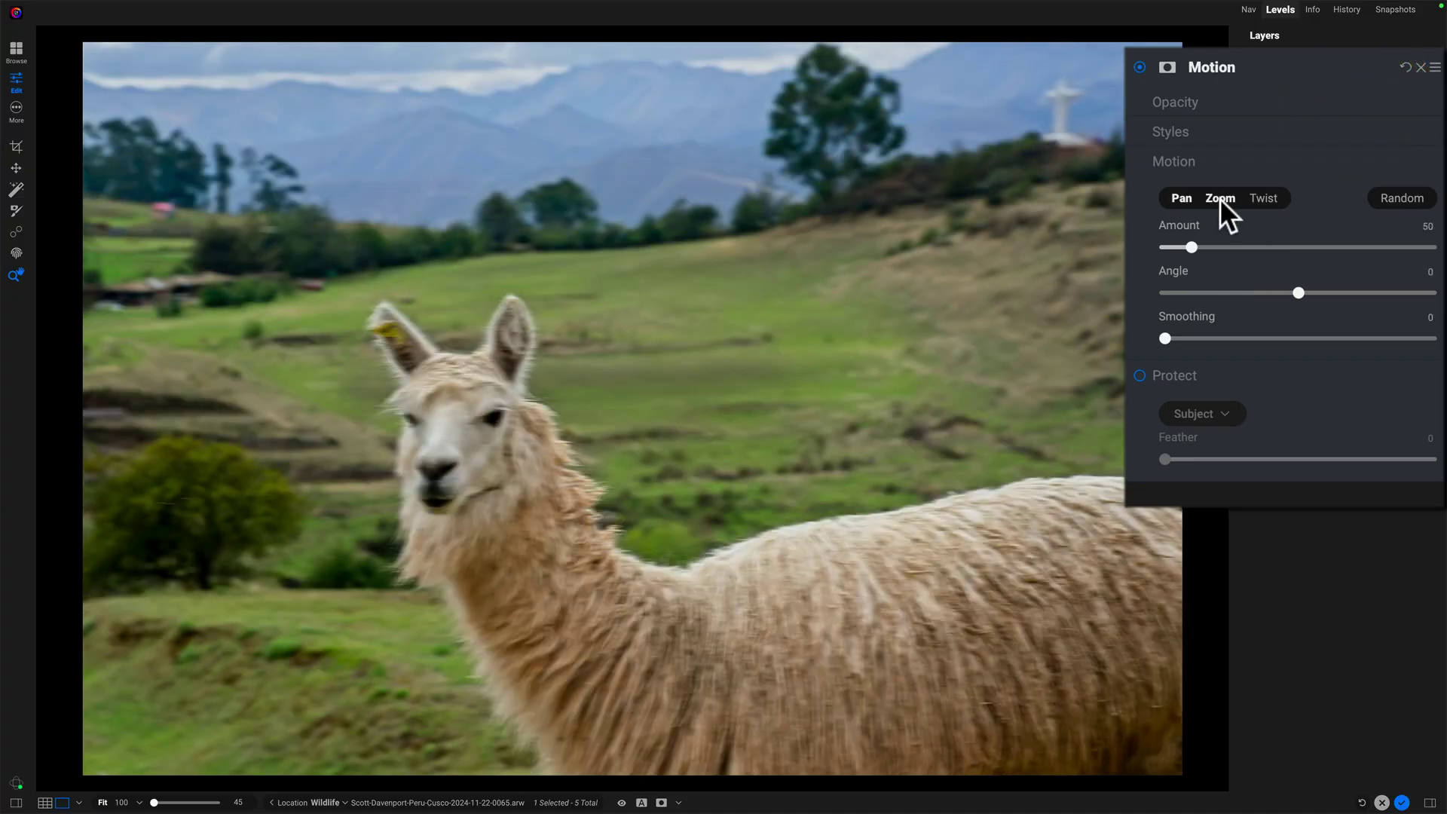
# - Switch the motion type to Zoom with amount 16, test the smoothing and return it to 0
pyautogui.click(1219, 198)
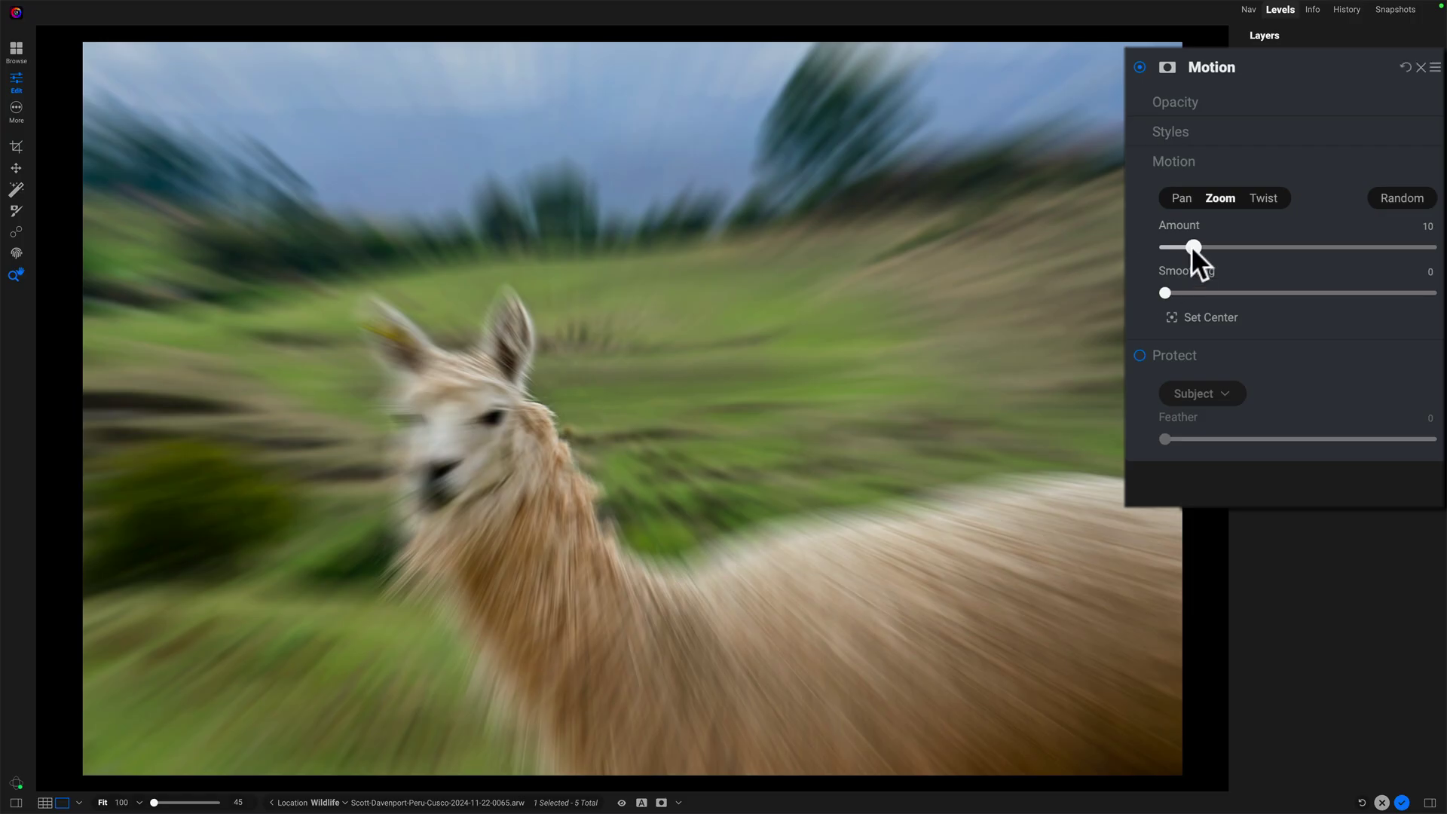
pyautogui.moveTo(1190, 247)
pyautogui.mouseDown()
pyautogui.moveTo(1241, 249)
pyautogui.moveTo(1191, 250)
pyautogui.mouseUp()
pyautogui.moveTo(1191, 248)
pyautogui.mouseDown()
pyautogui.moveTo(1218, 248)
pyautogui.moveTo(1185, 250)
pyautogui.moveTo(1204, 249)
pyautogui.mouseUp()
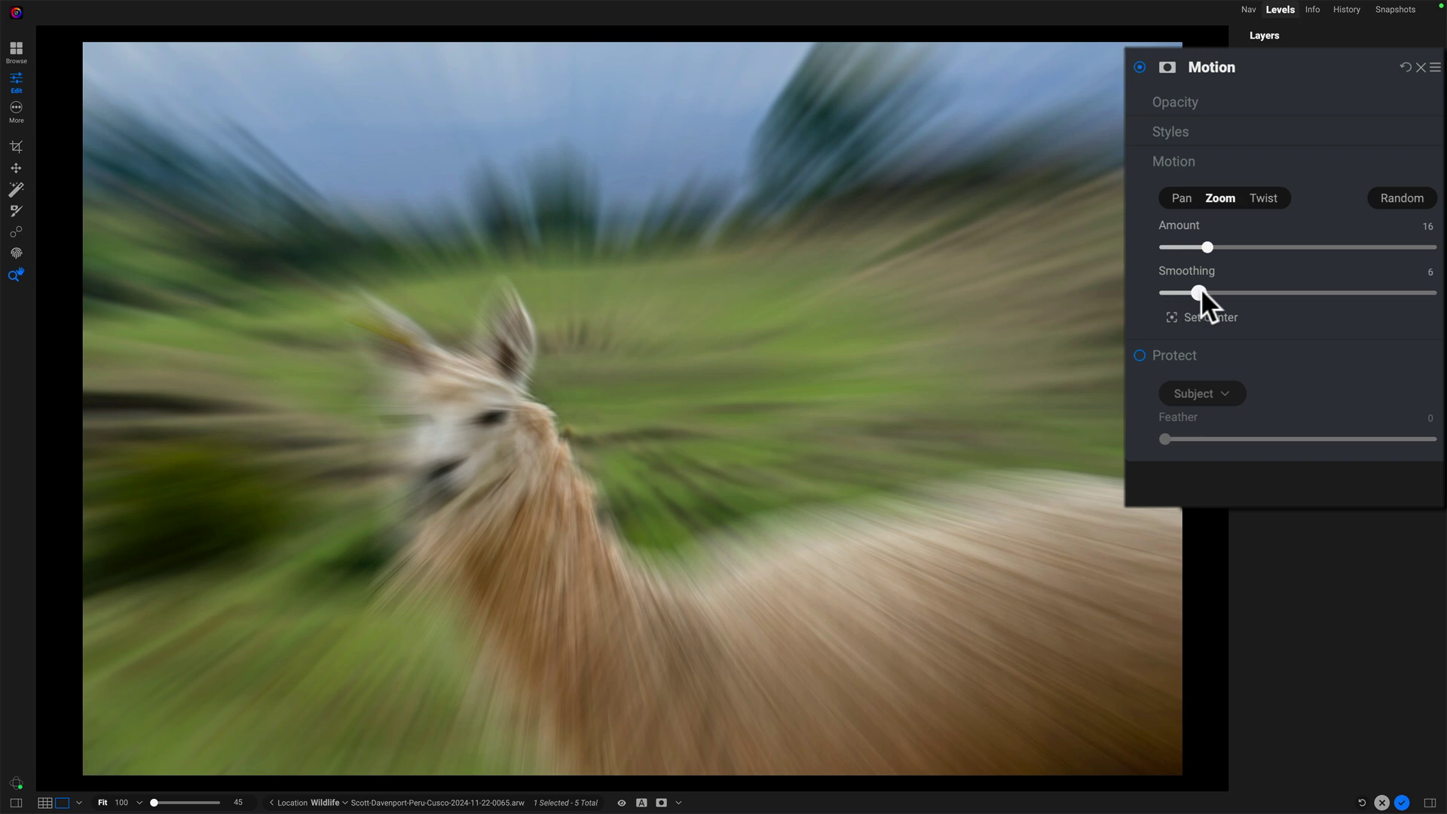
pyautogui.moveTo(1242, 292)
pyautogui.mouseDown()
pyautogui.moveTo(1276, 293)
pyautogui.moveTo(1140, 296)
pyautogui.mouseUp()
# - Test several centre points for the zoom blur and place the centre on the alpaca's face
pyautogui.click(1172, 317)
pyautogui.click(623, 251)
pyautogui.click(807, 242)
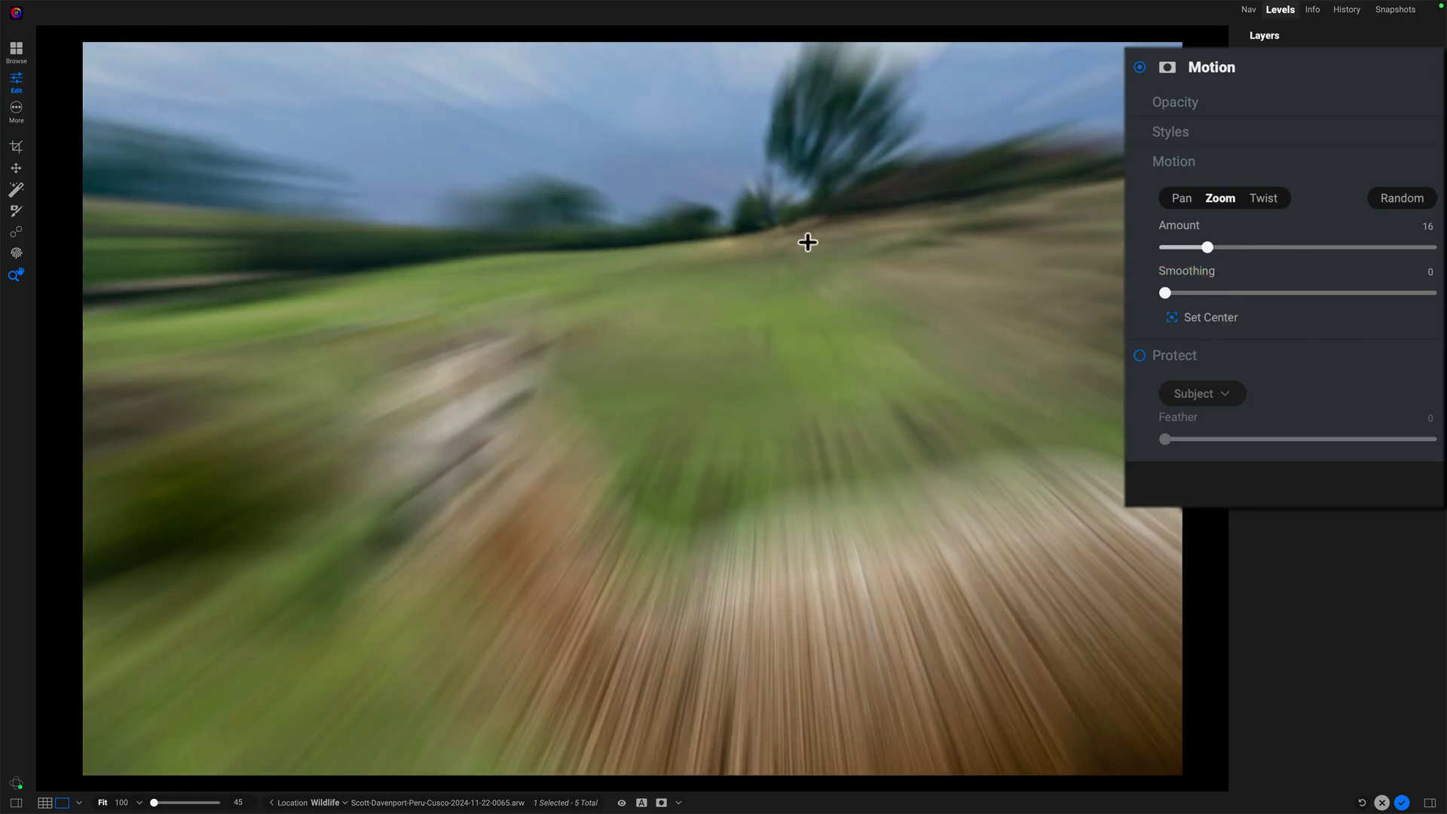
pyautogui.click(806, 358)
pyautogui.click(633, 410)
pyautogui.click(518, 450)
pyautogui.click(457, 457)
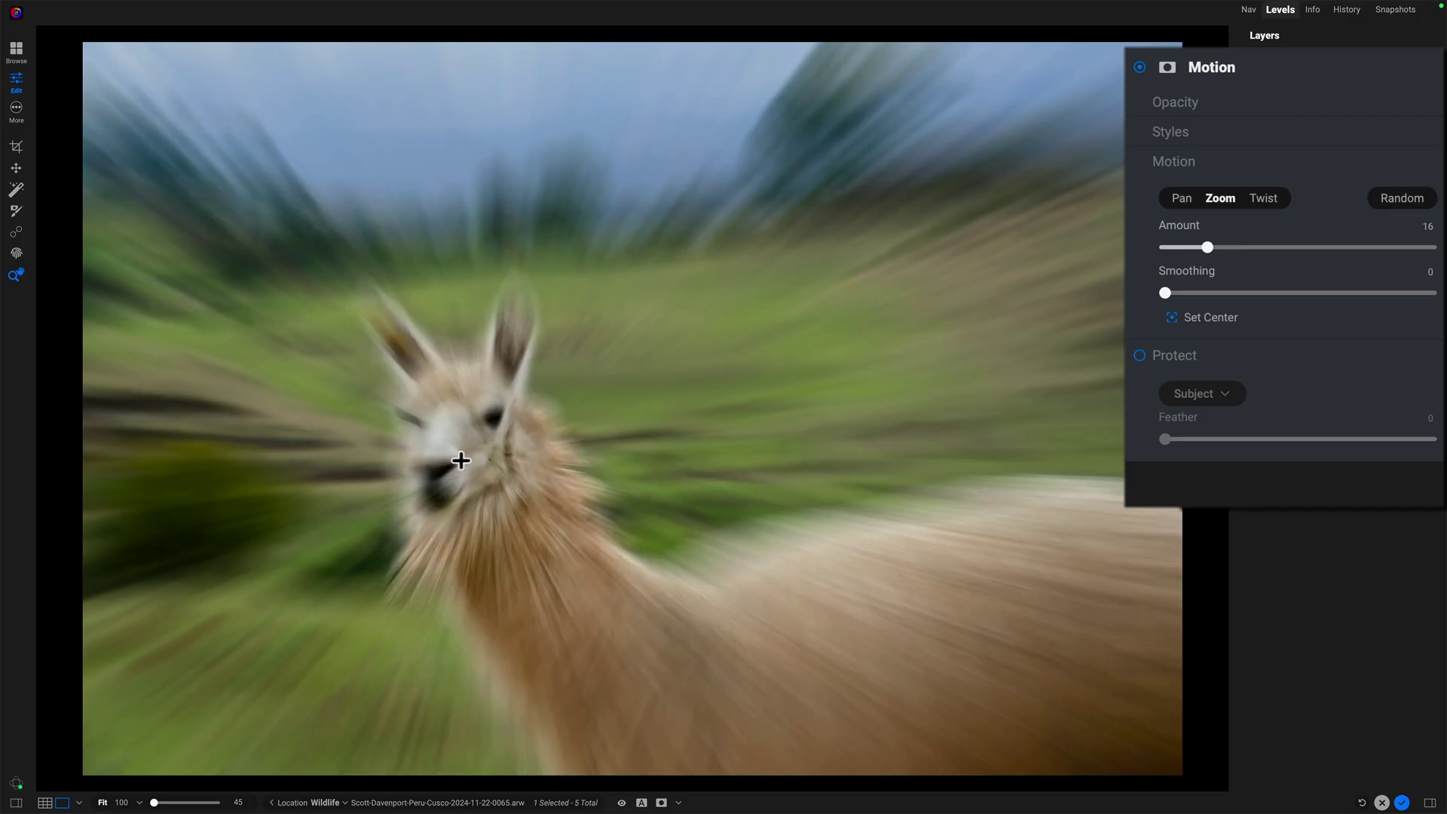
pyautogui.press('Escape')
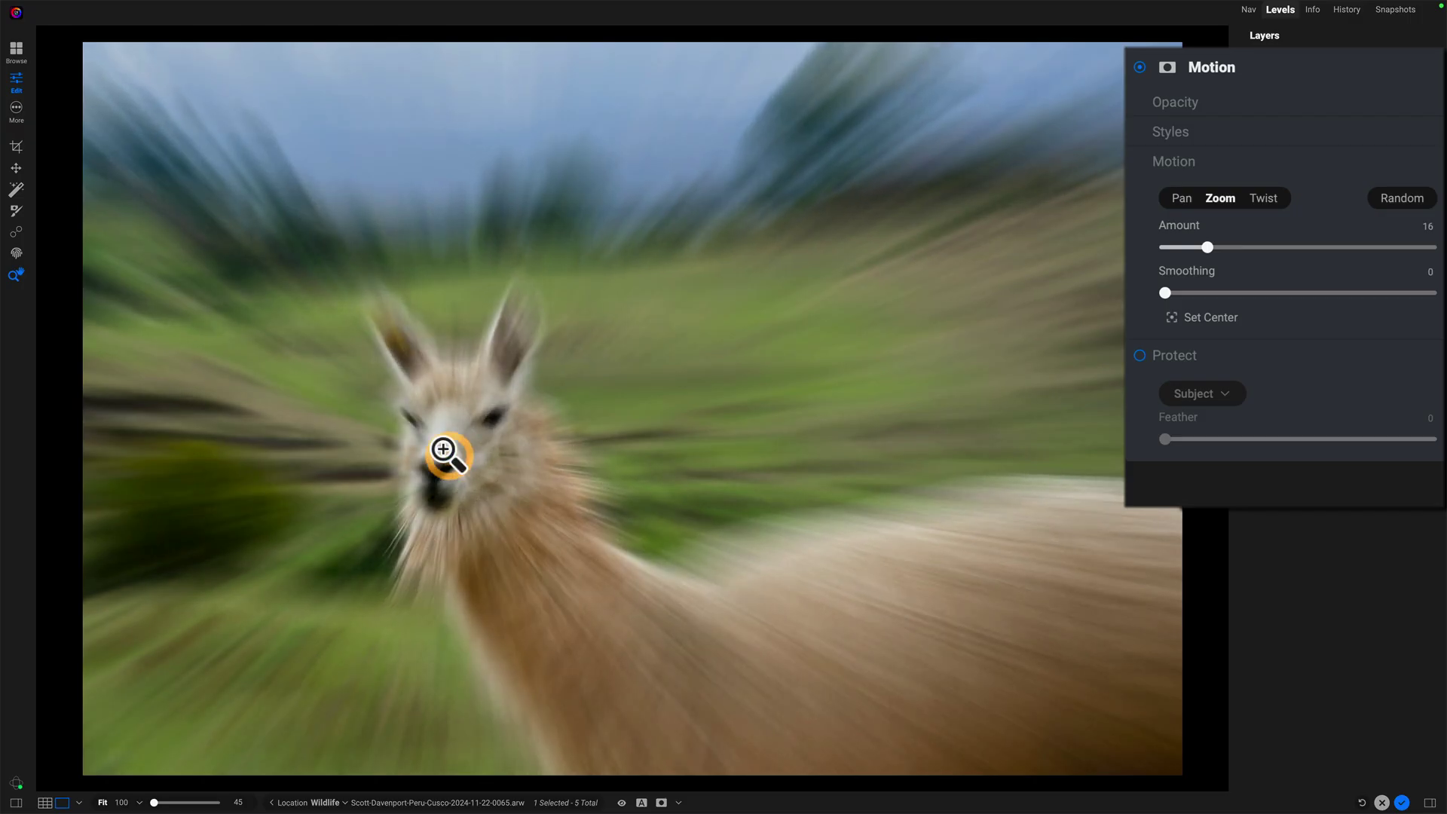
# - Switch the motion type to Twist with zoom -19, angle -35 and smoothing 0
pyautogui.click(1268, 196)
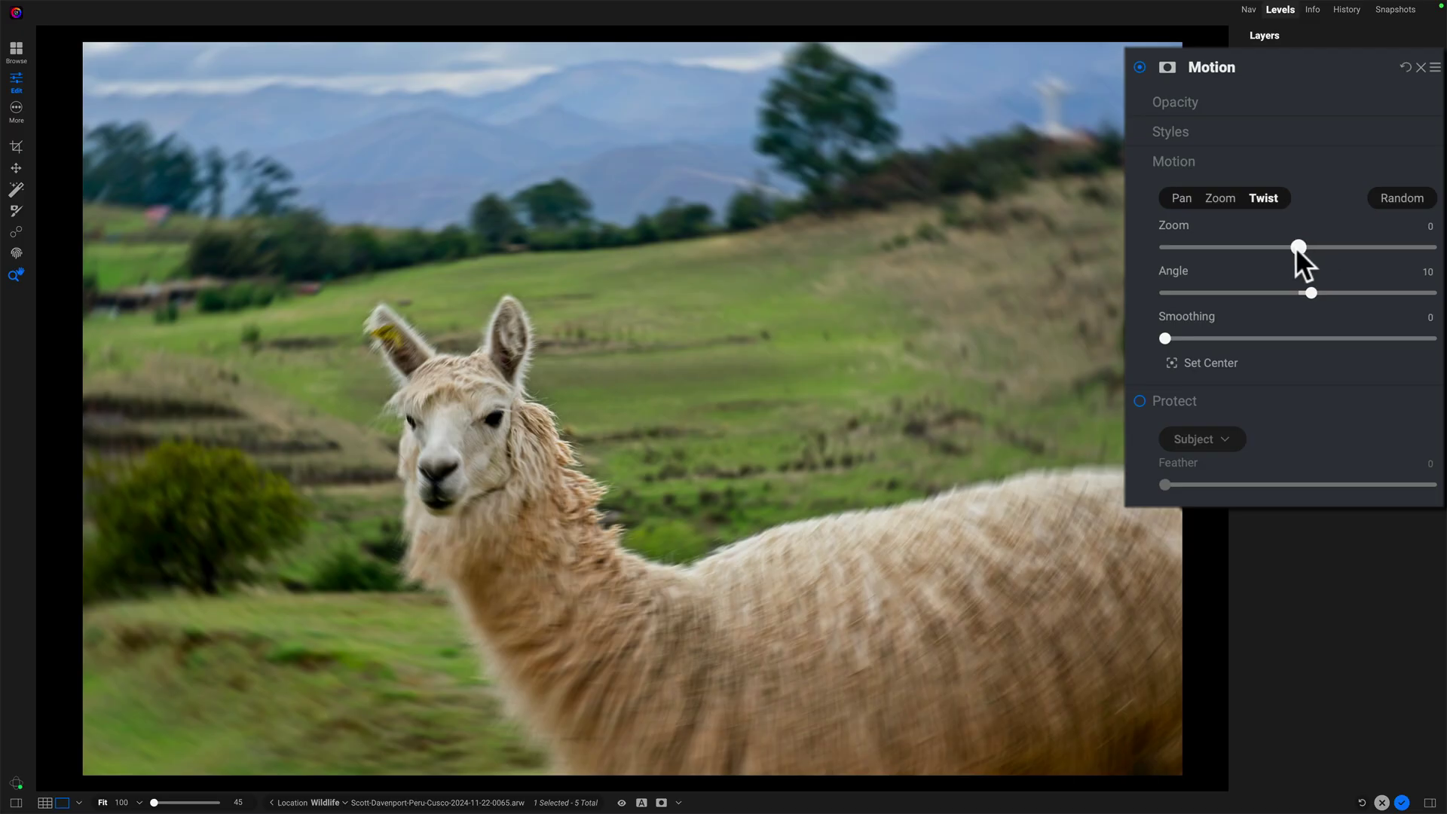
pyautogui.moveTo(1297, 247); pyautogui.dragTo(1390, 285)
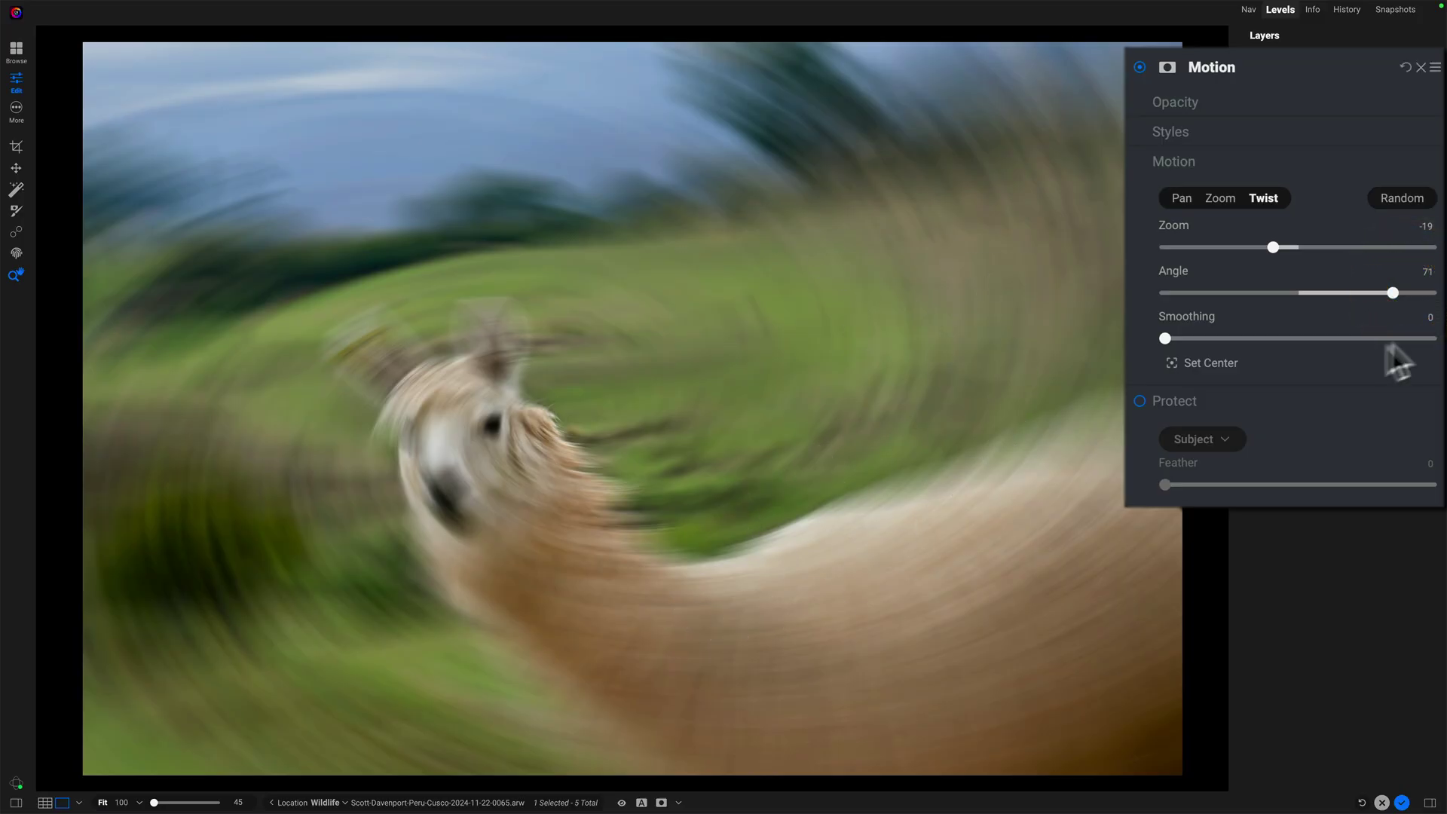
pyautogui.moveTo(1391, 291); pyautogui.dragTo(1251, 293)
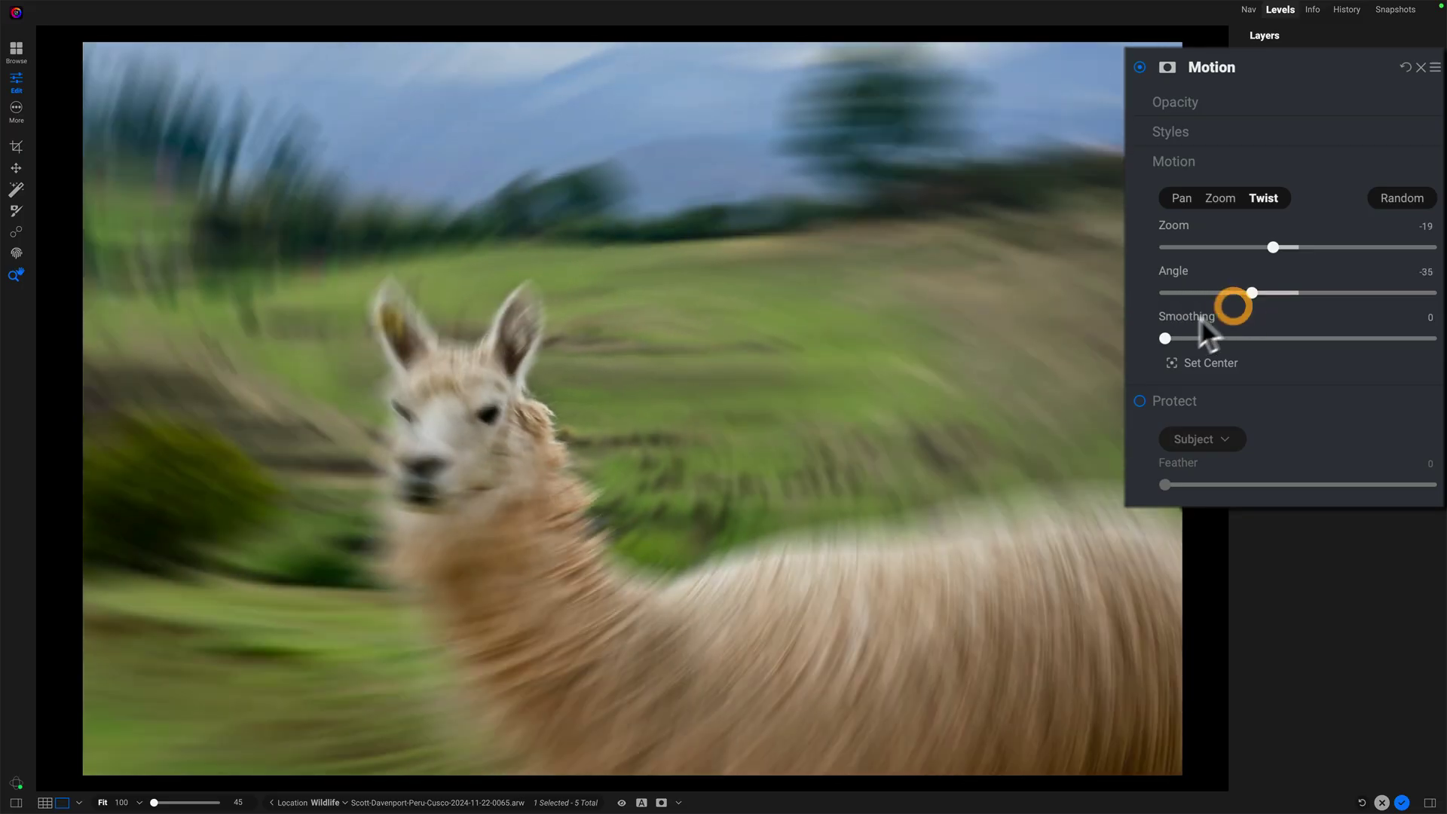
pyautogui.moveTo(1167, 337)
pyautogui.mouseDown()
pyautogui.moveTo(1265, 338)
pyautogui.moveTo(1164, 338)
pyautogui.mouseUp()
# - Try different centre points for the twist blur and place the centre on the alpaca's face
pyautogui.click(1172, 363)
pyautogui.click(549, 346)
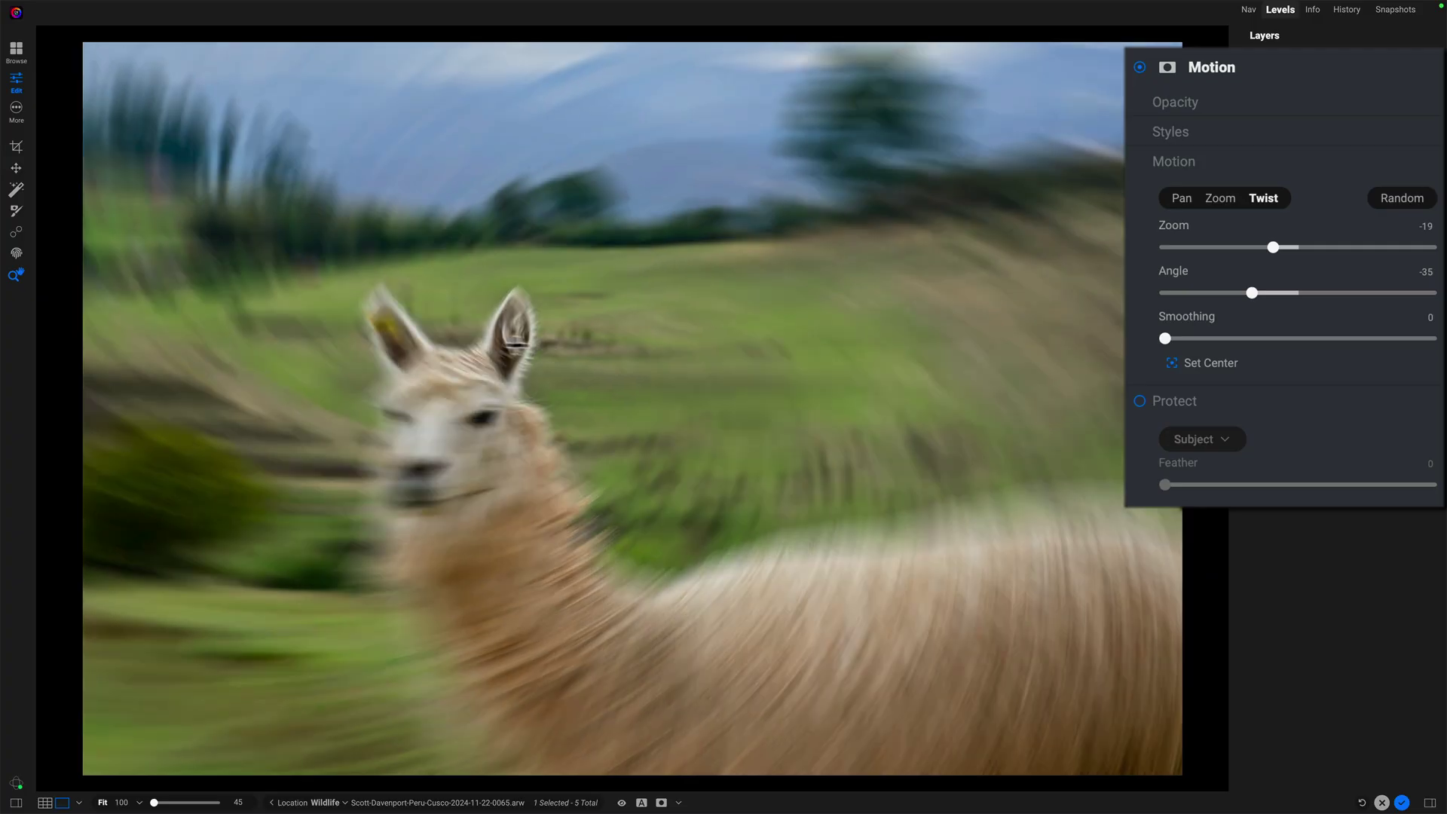
pyautogui.click(373, 452)
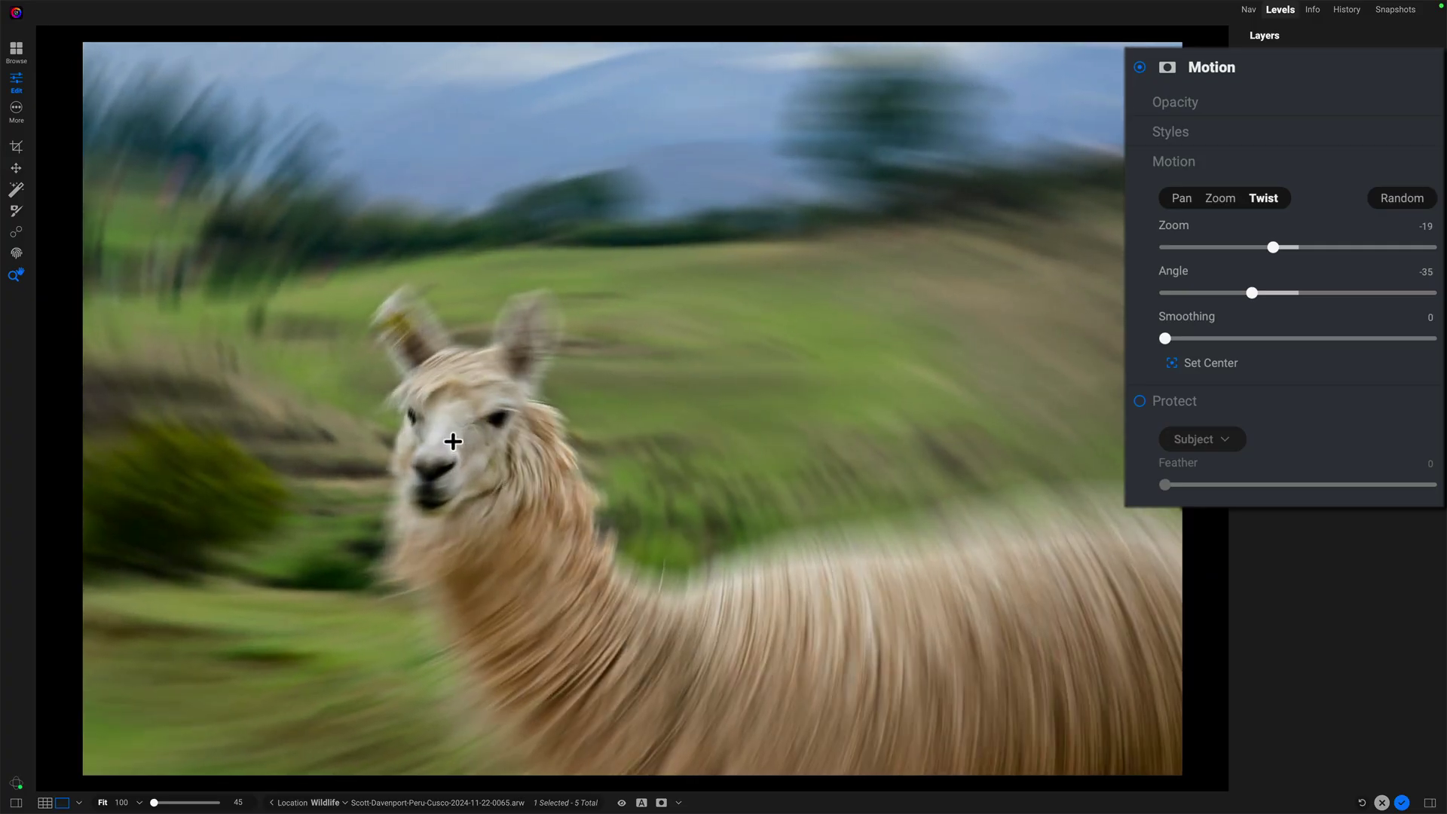
pyautogui.click(449, 437)
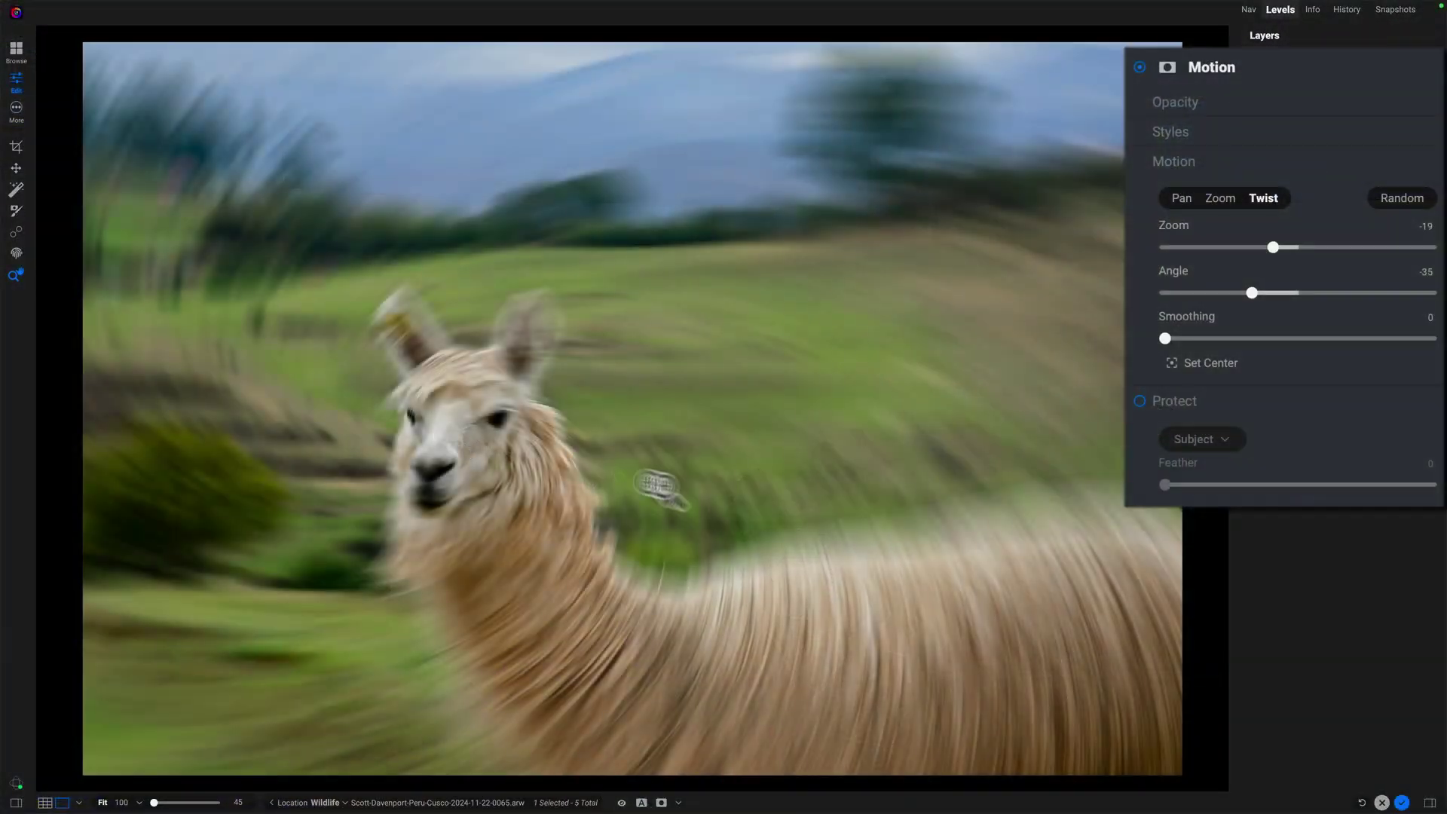
# - Enable Protect for the Motion filter, try the Background option and set it to Subject
pyautogui.click(1141, 401)
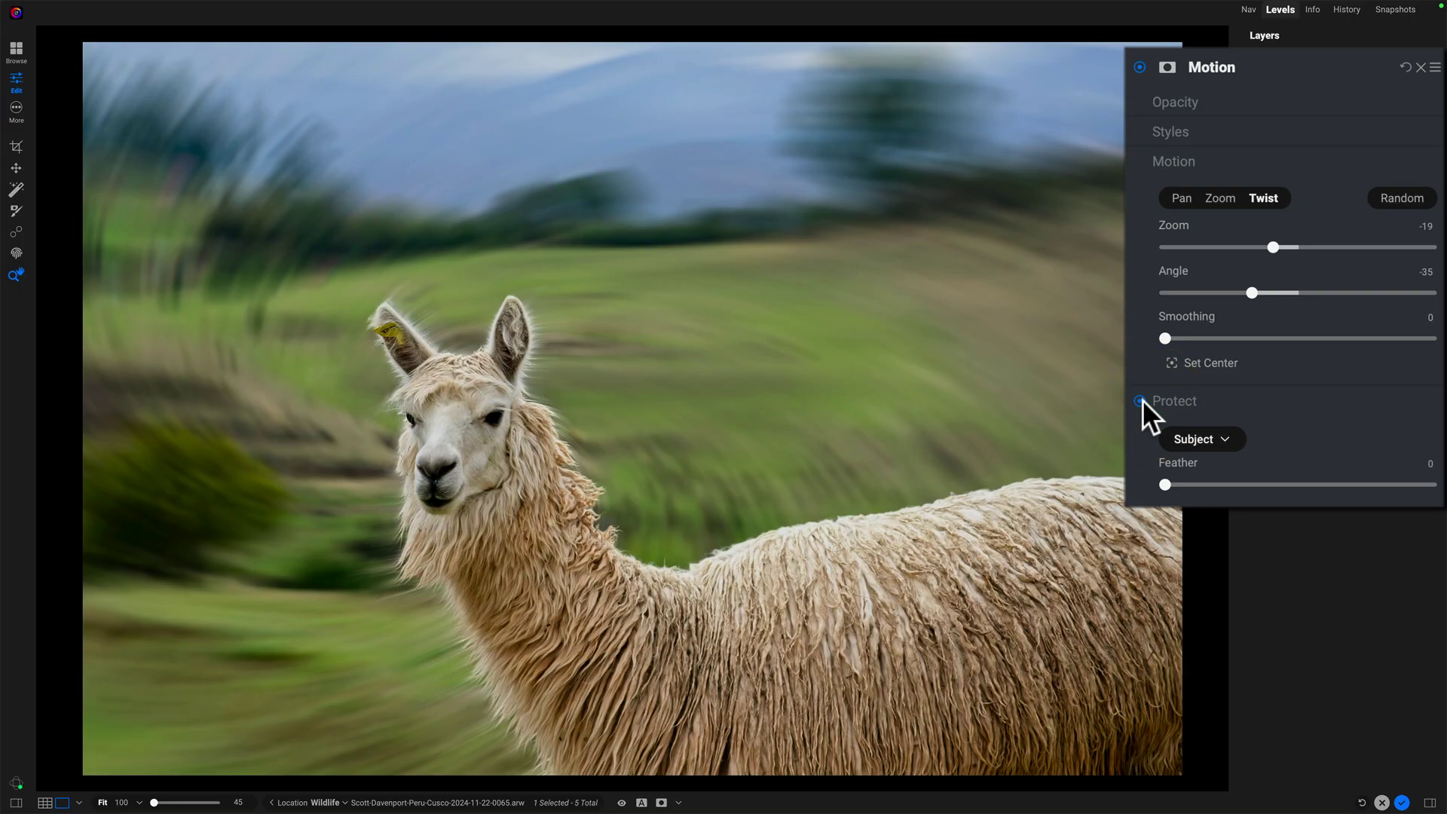
pyautogui.click(1223, 440)
pyautogui.click(1222, 455)
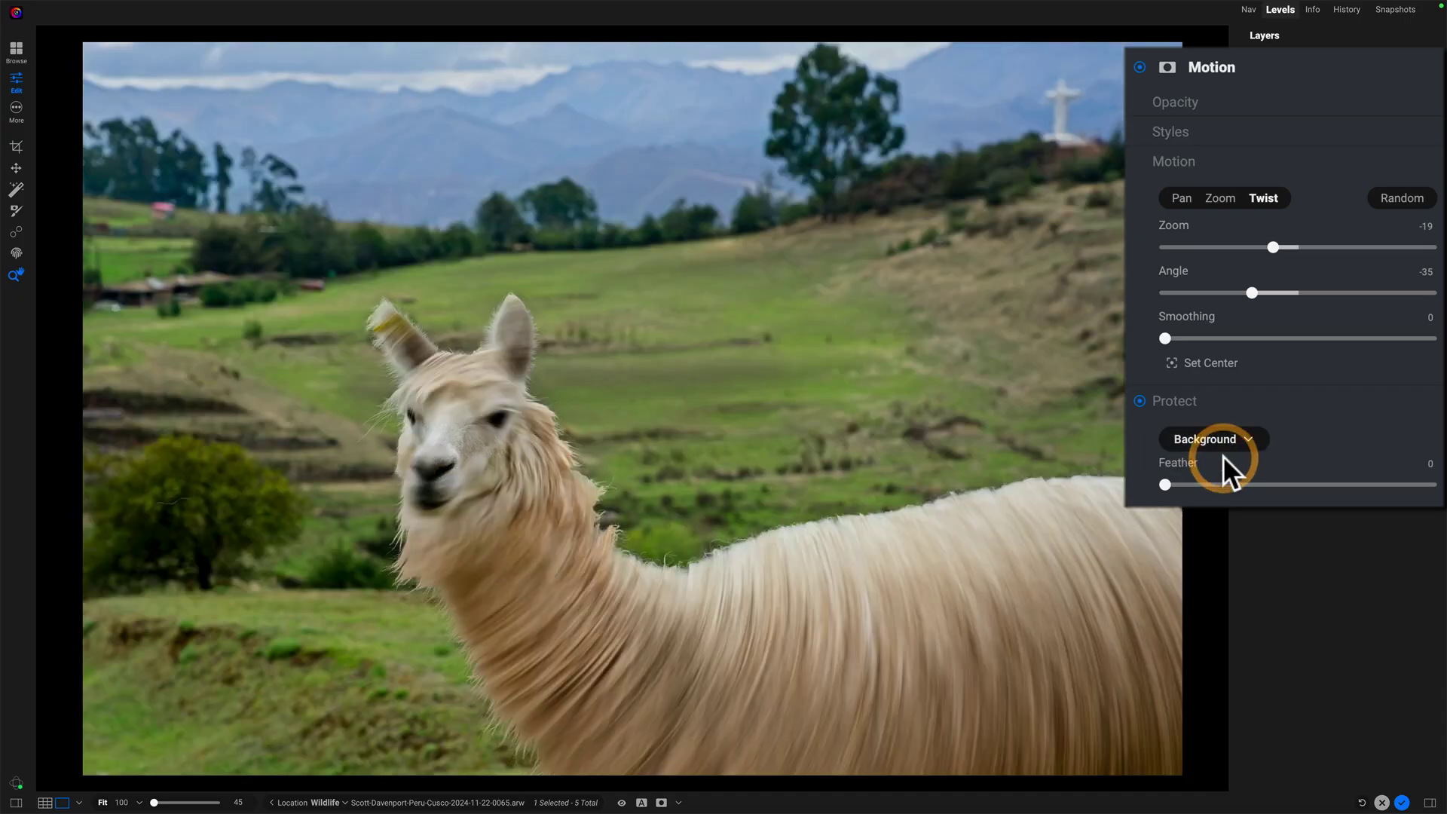
pyautogui.click(1192, 437)
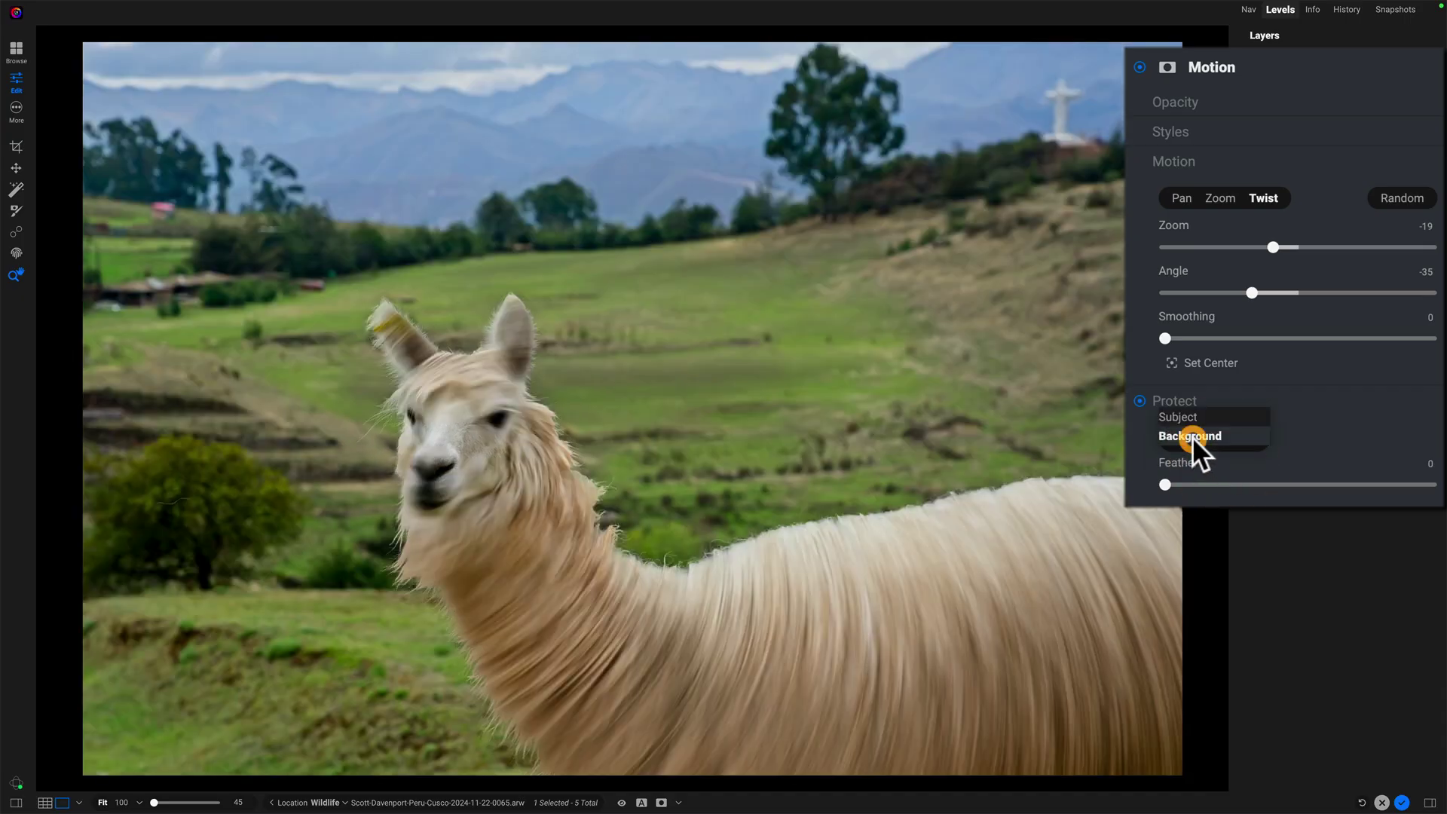
pyautogui.click(1192, 415)
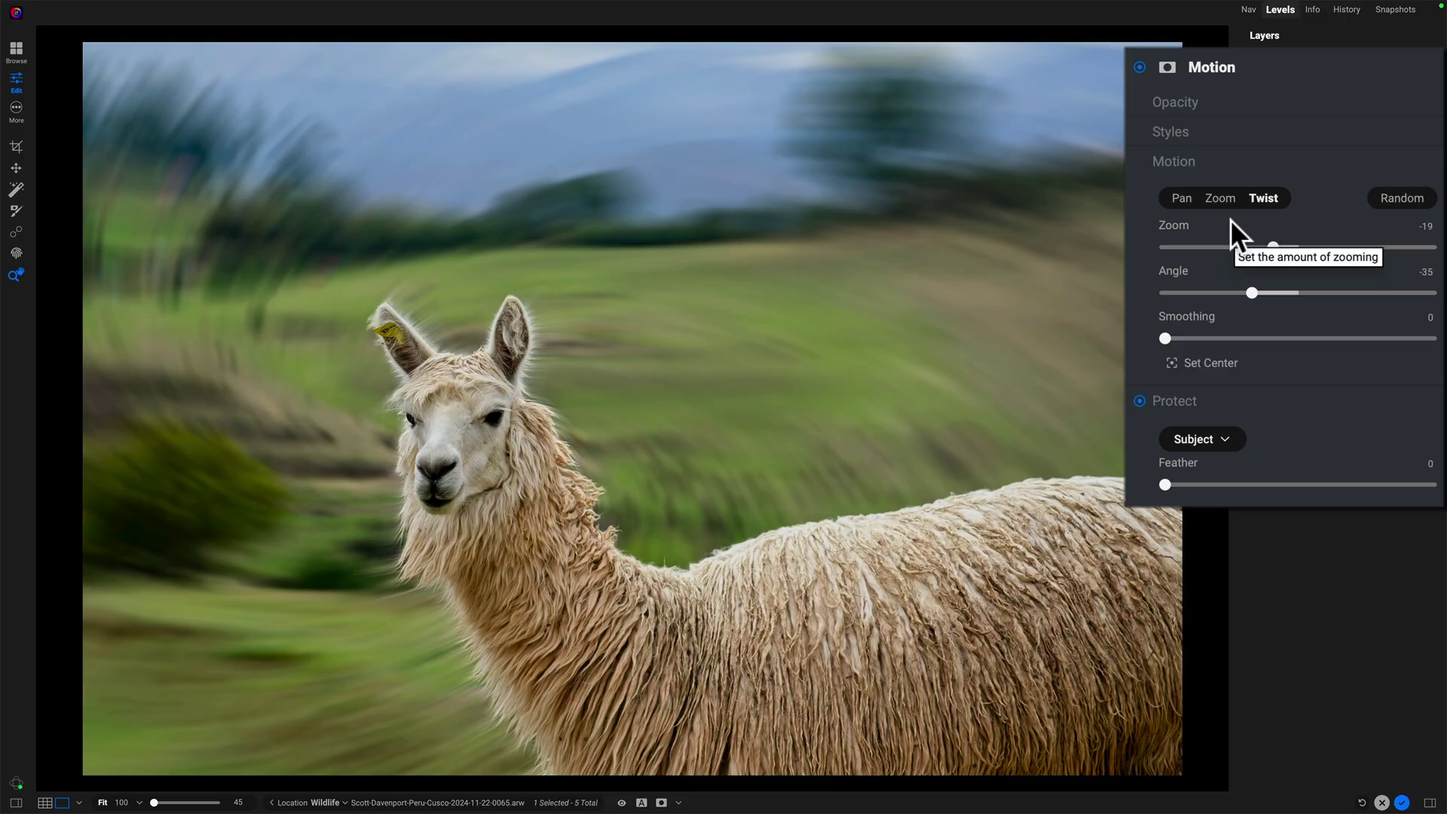
# - Compare the Zoom motion type, switch to Pan and set its amount to 148
pyautogui.click(1227, 200)
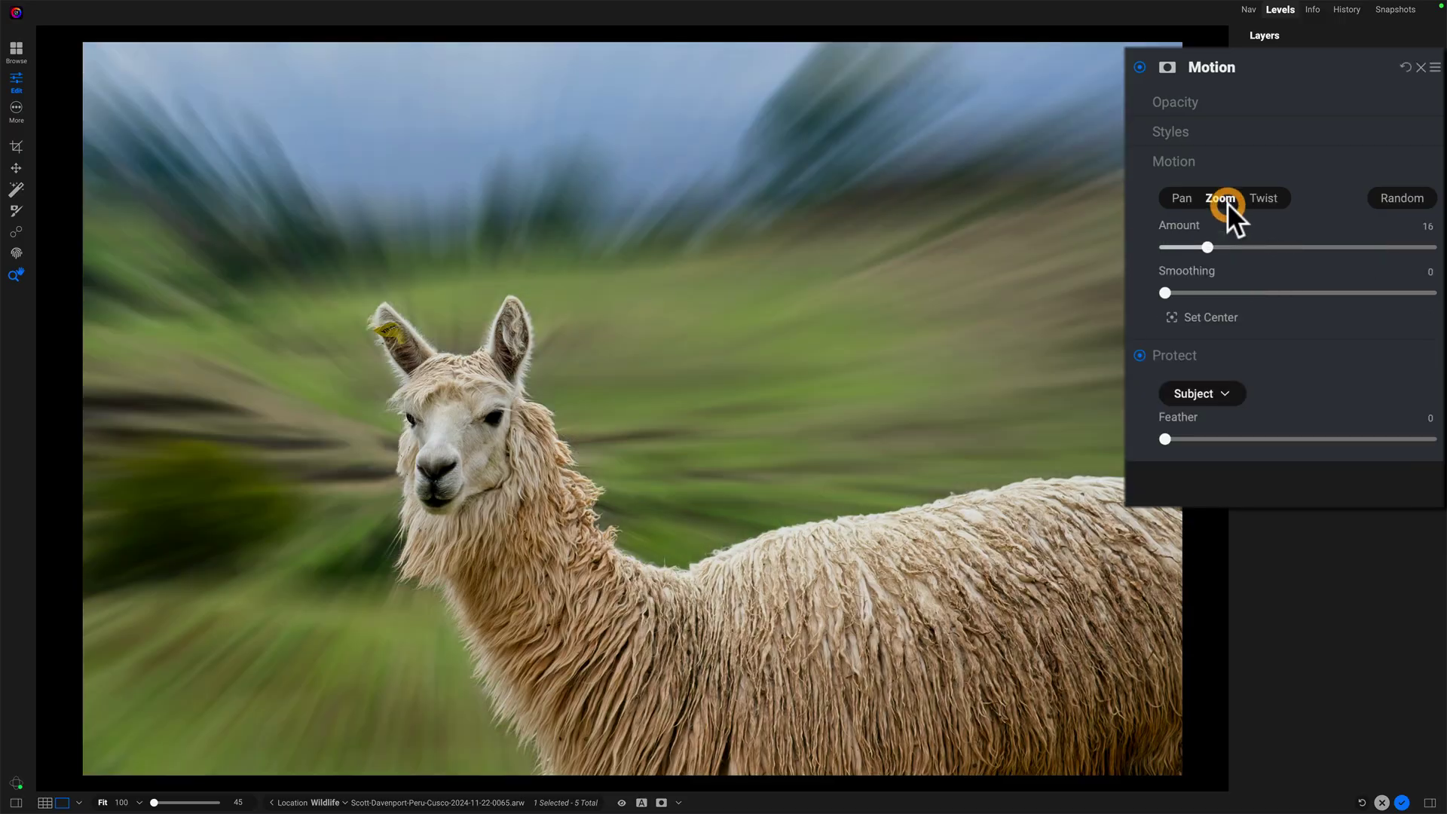
pyautogui.click(1178, 197)
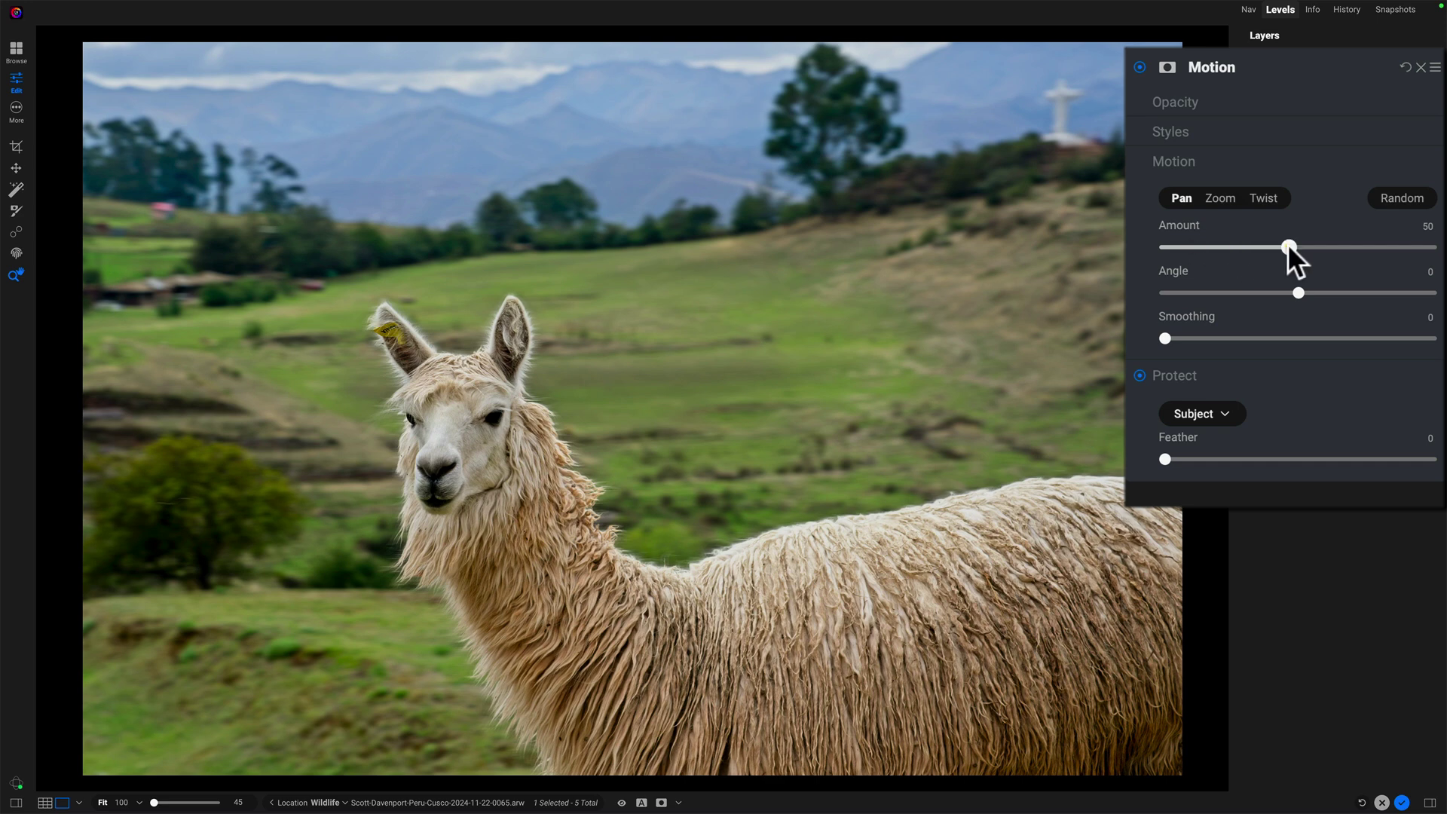
pyautogui.moveTo(1286, 242); pyautogui.dragTo(1243, 247)
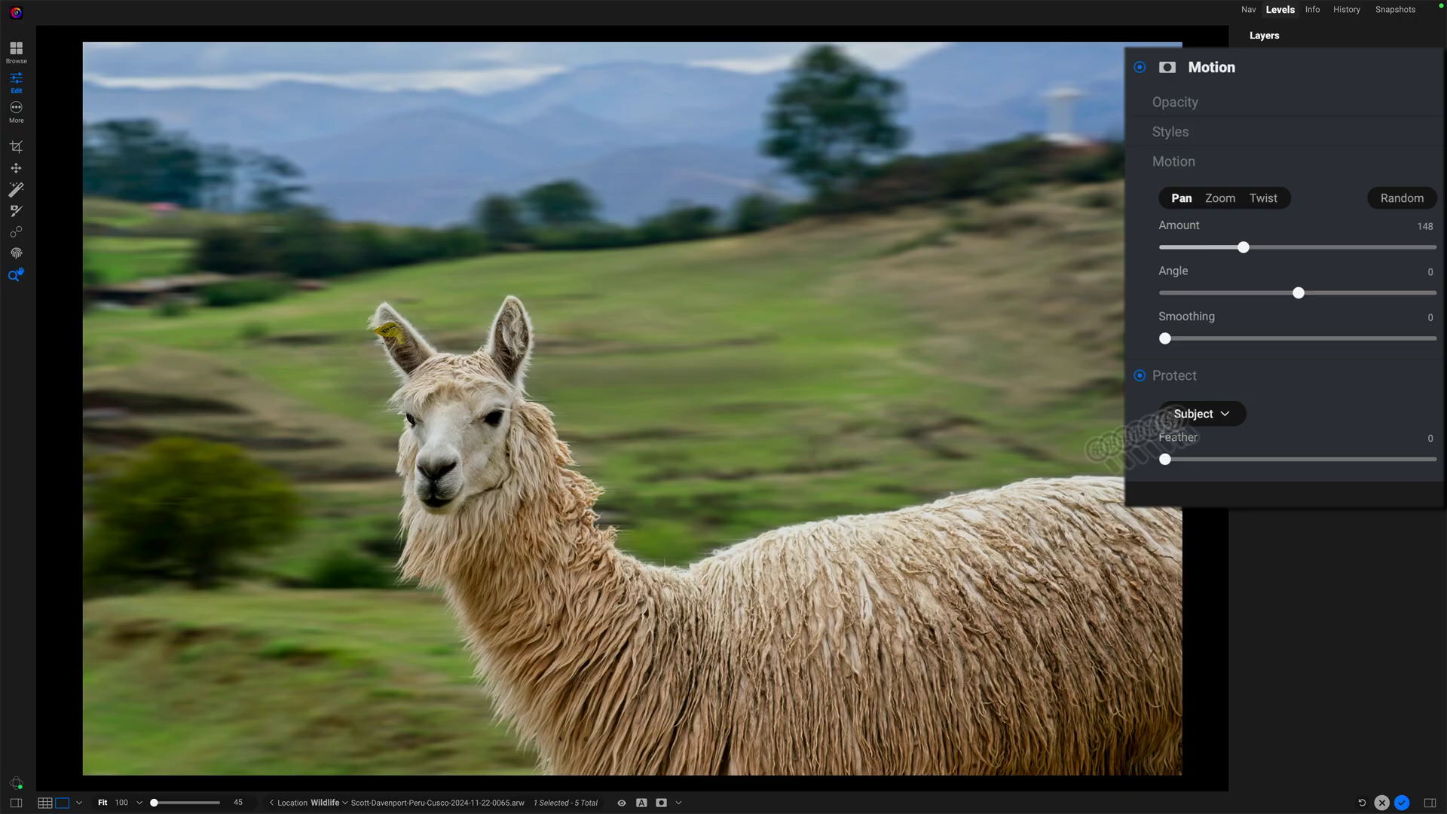
# - Experiment with the subject protection's feather and the pan amount, setting the feather to 8 and the amount to 327
pyautogui.moveTo(1168, 458)
pyautogui.mouseDown()
pyautogui.moveTo(1332, 447)
pyautogui.moveTo(1182, 448)
pyautogui.mouseUp()
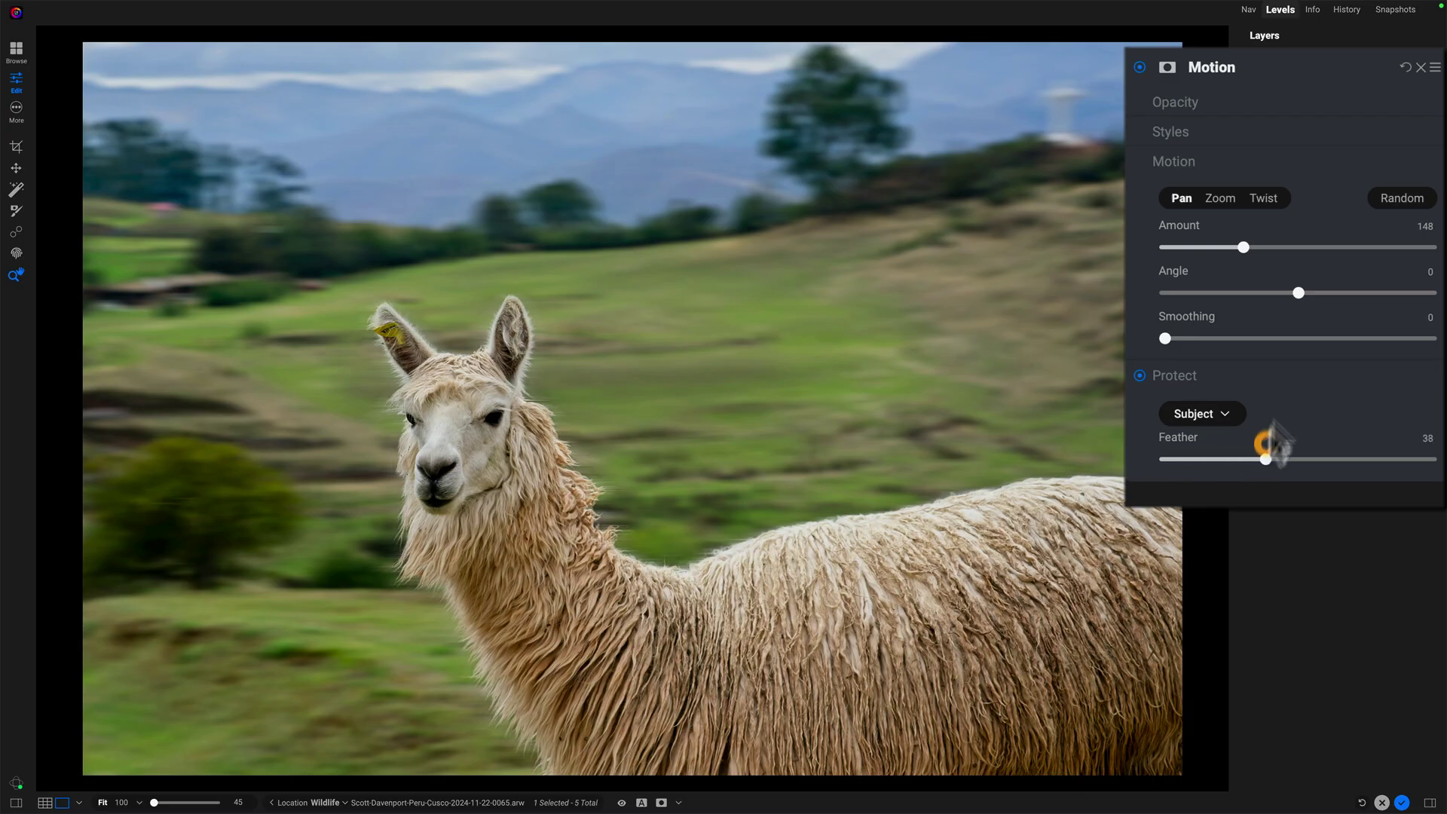
pyautogui.click(1376, 245)
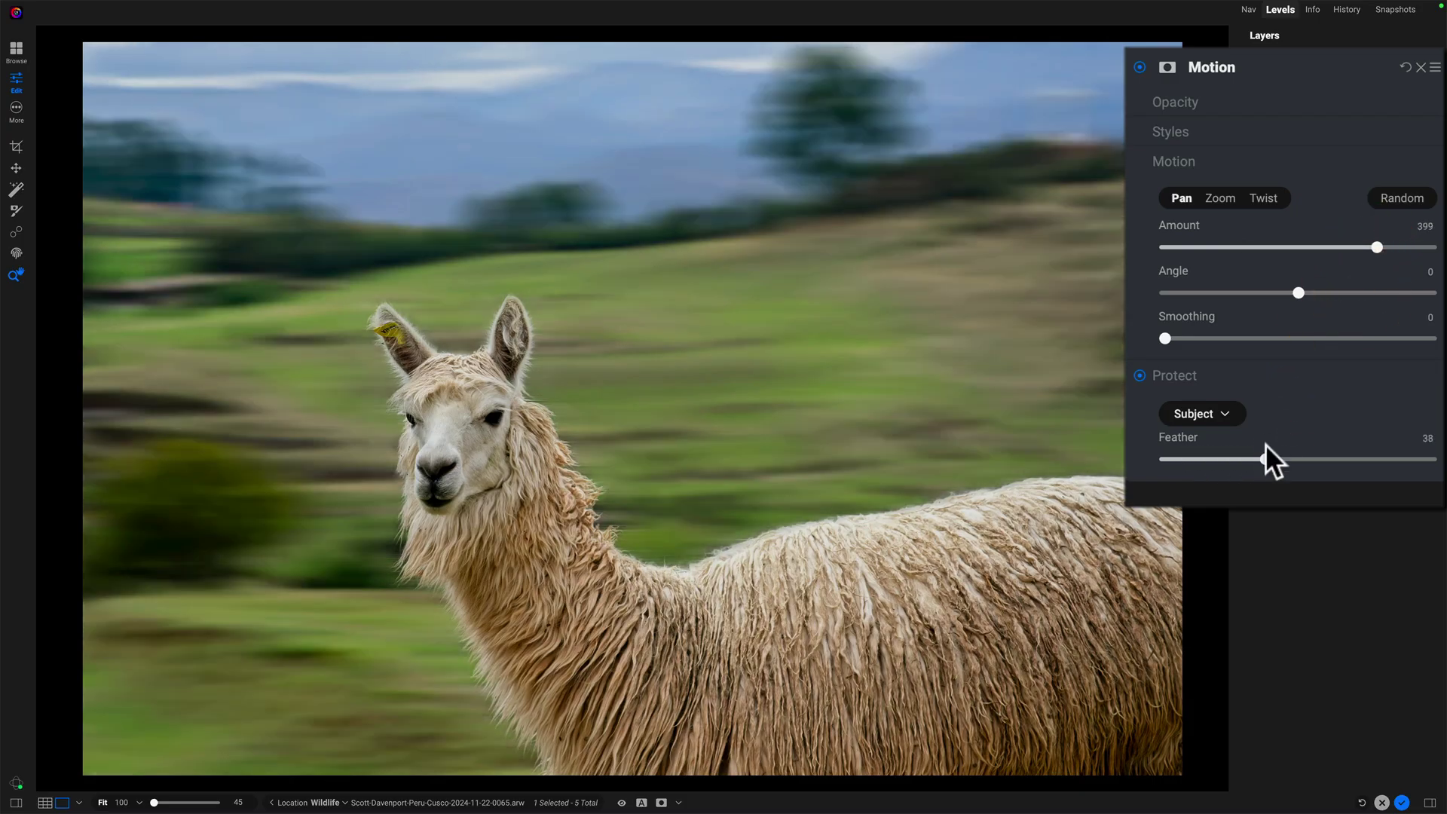
pyautogui.moveTo(1218, 460); pyautogui.dragTo(1156, 461)
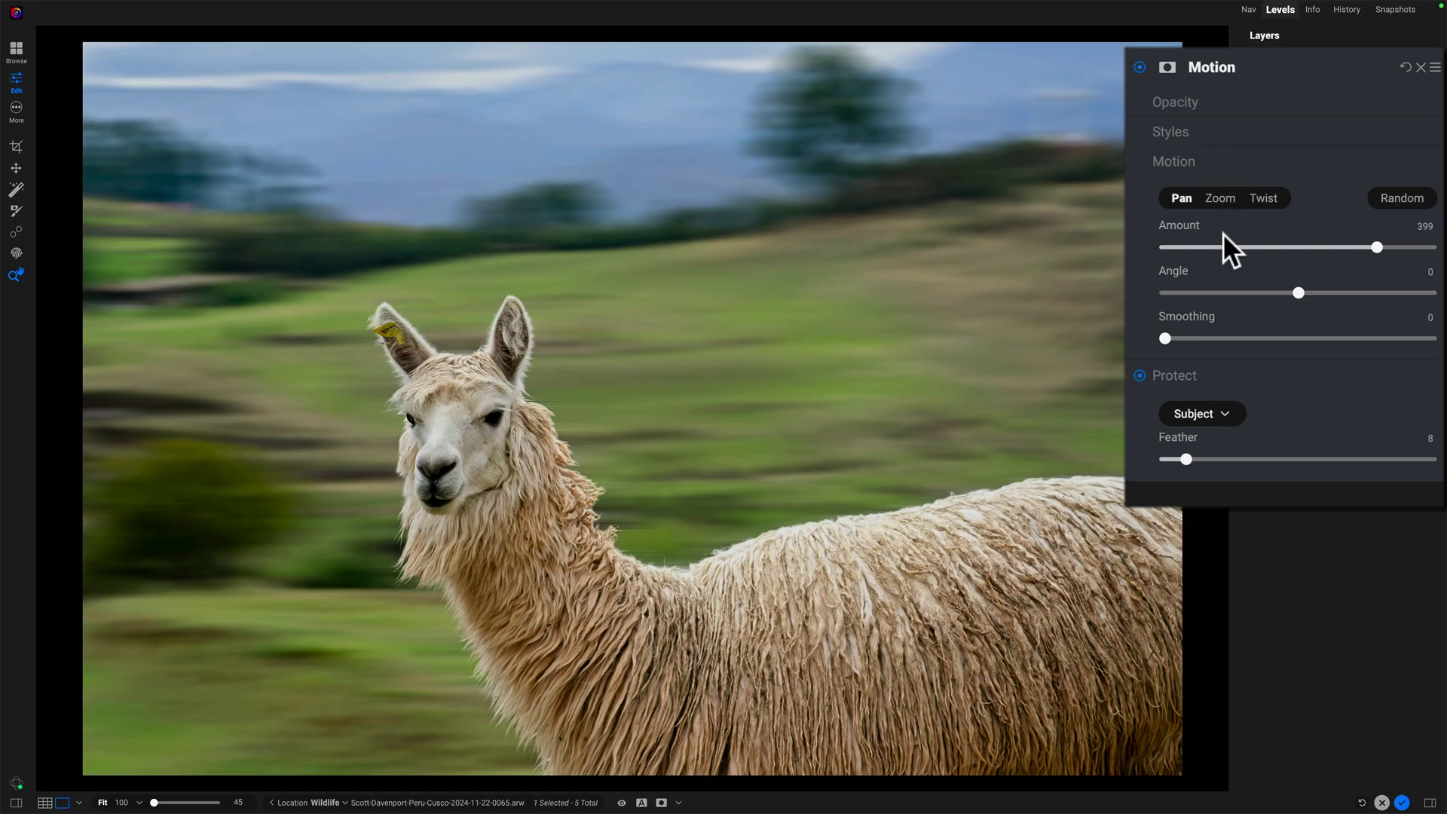
pyautogui.click(1182, 198)
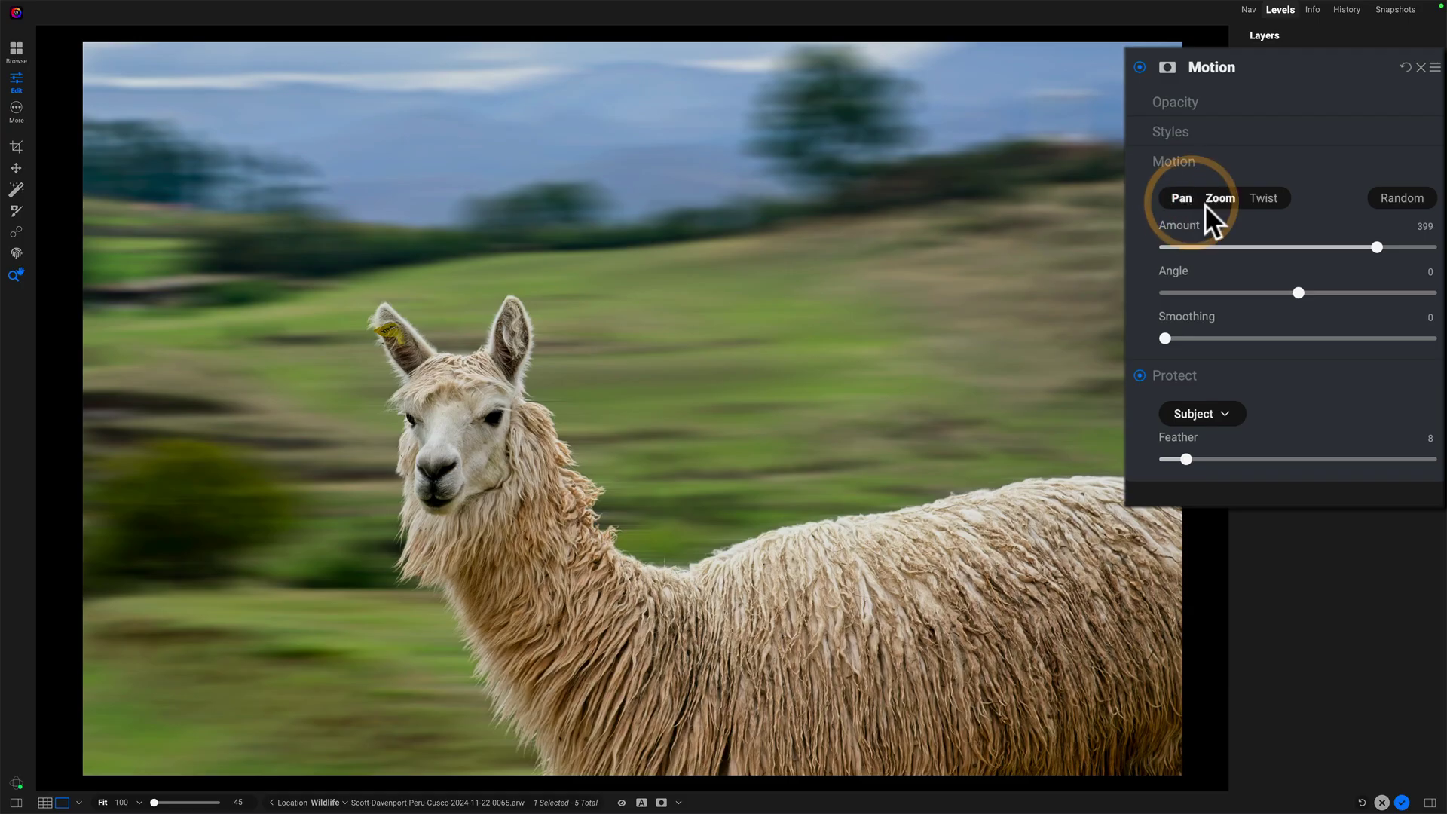
pyautogui.moveTo(1373, 243); pyautogui.dragTo(1338, 246)
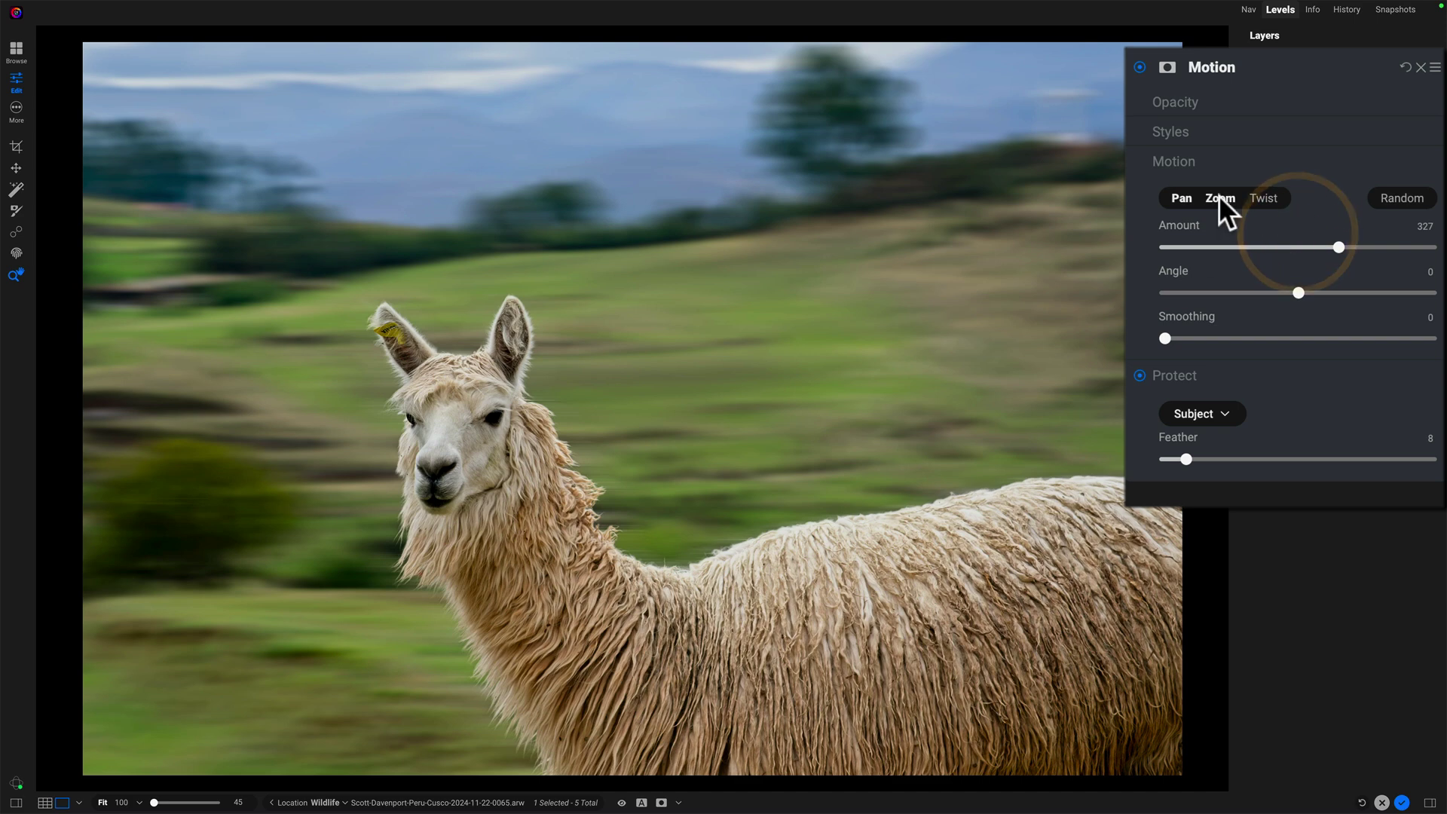
# - Switch the motion type to Zoom with an amount of 22, and change it to Twist
pyautogui.click(1218, 195)
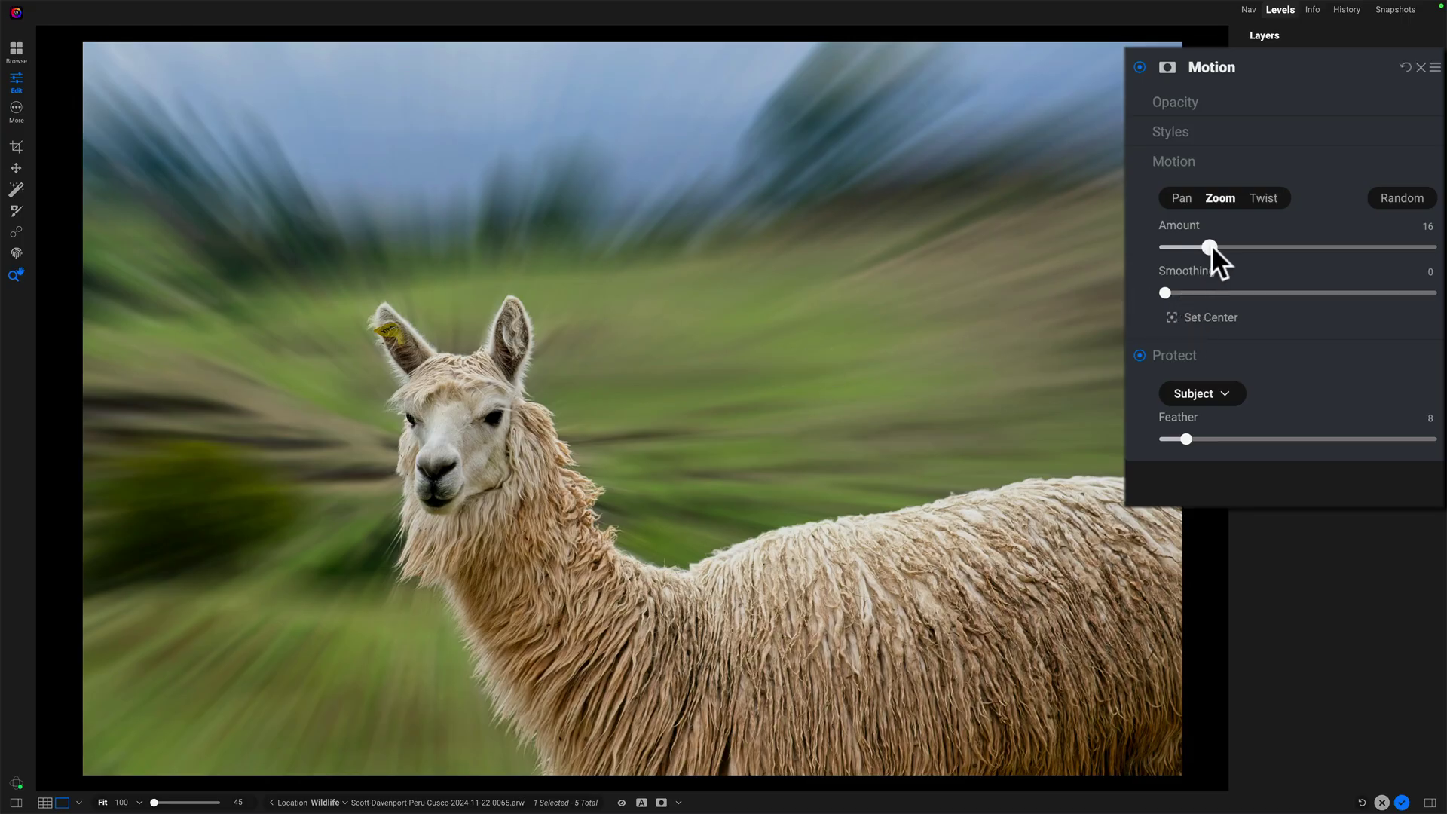
pyautogui.moveTo(1210, 245)
pyautogui.mouseDown()
pyautogui.moveTo(1279, 246)
pyautogui.moveTo(1208, 253)
pyautogui.moveTo(1255, 253)
pyautogui.moveTo(1220, 251)
pyautogui.mouseUp()
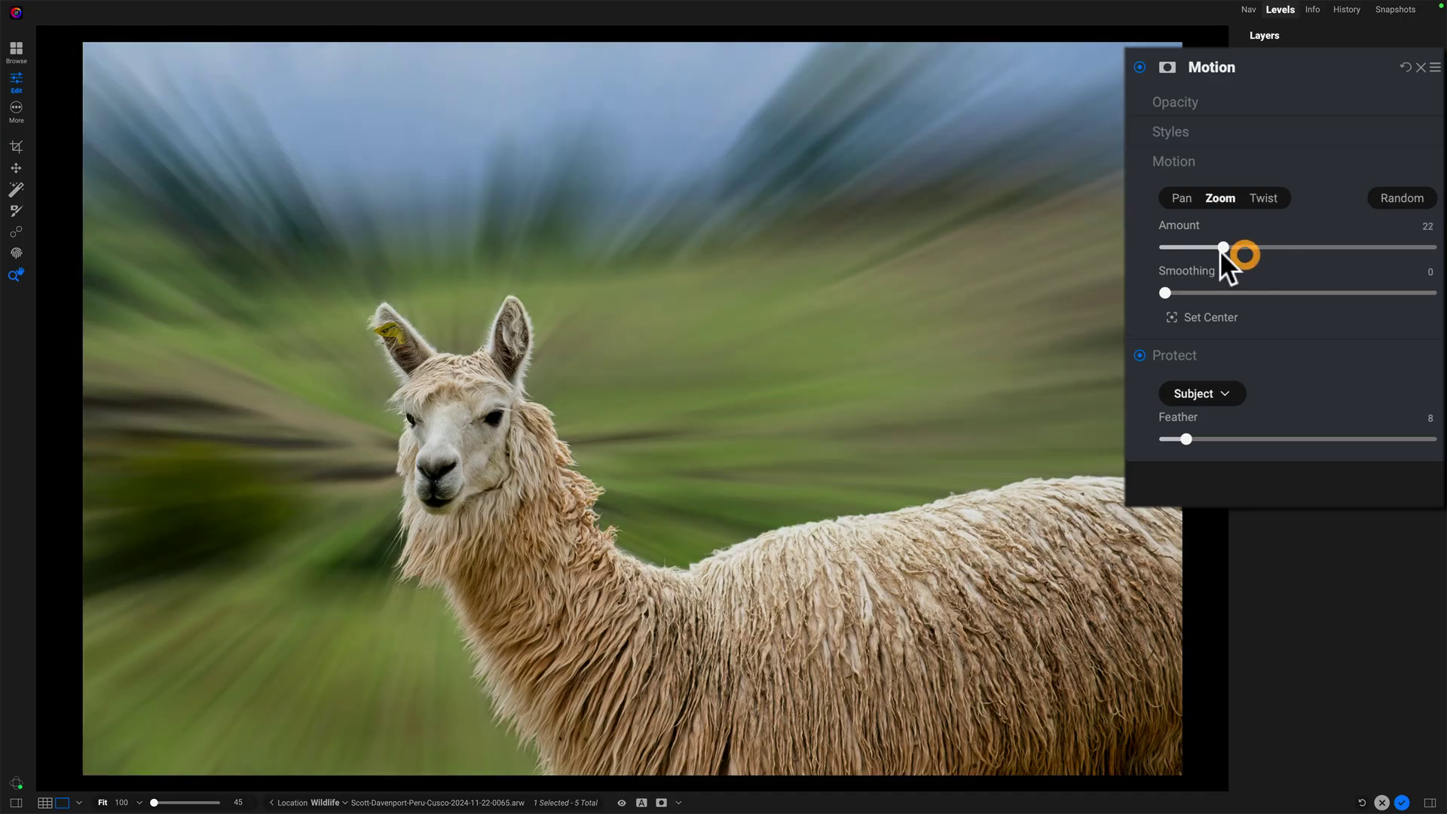
pyautogui.click(1272, 194)
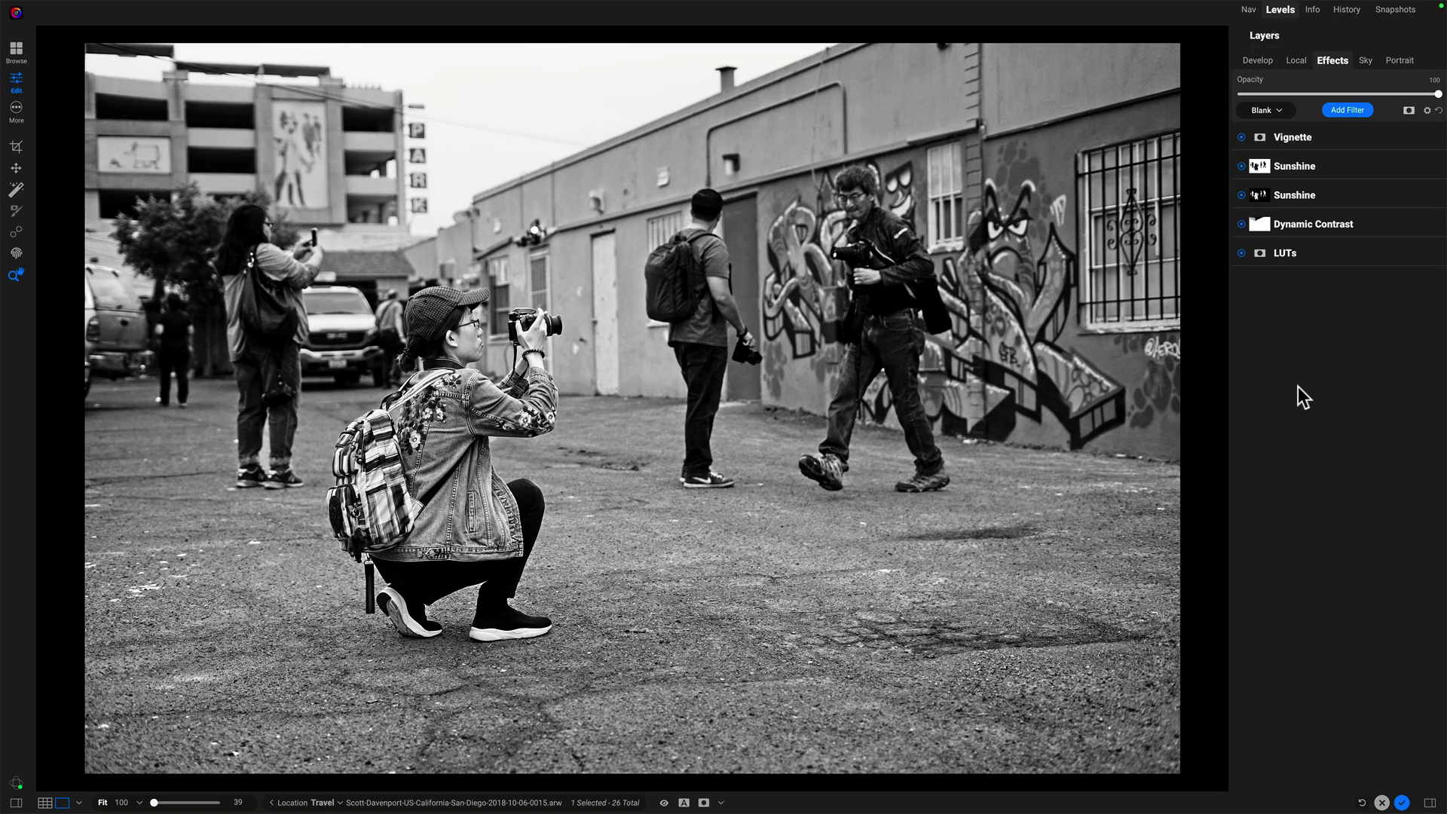
# - Add a Motion filter to the black-and-white street photo and set its motion type to Zoom
pyautogui.click(1341, 108)
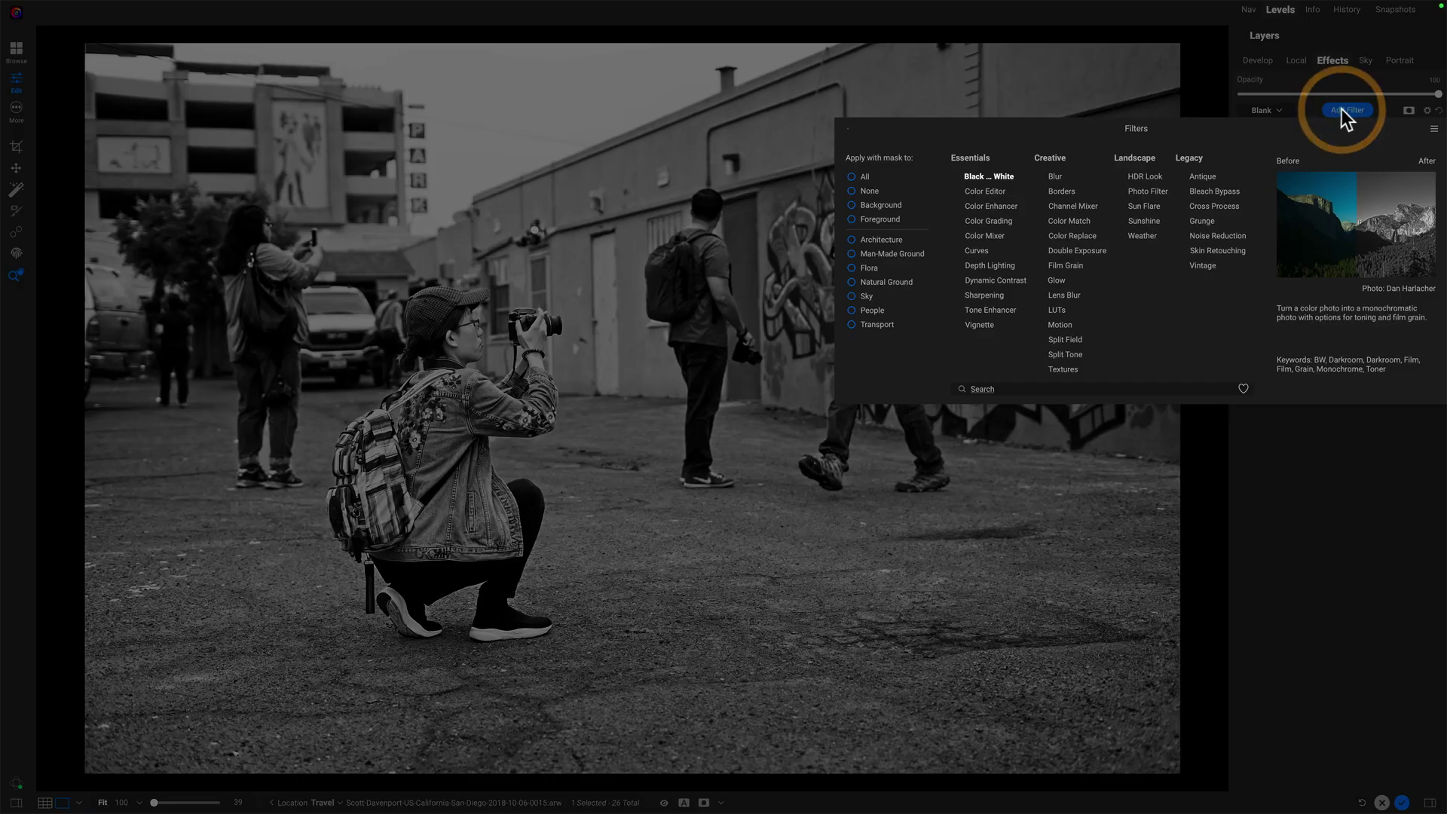
pyautogui.click(1068, 322)
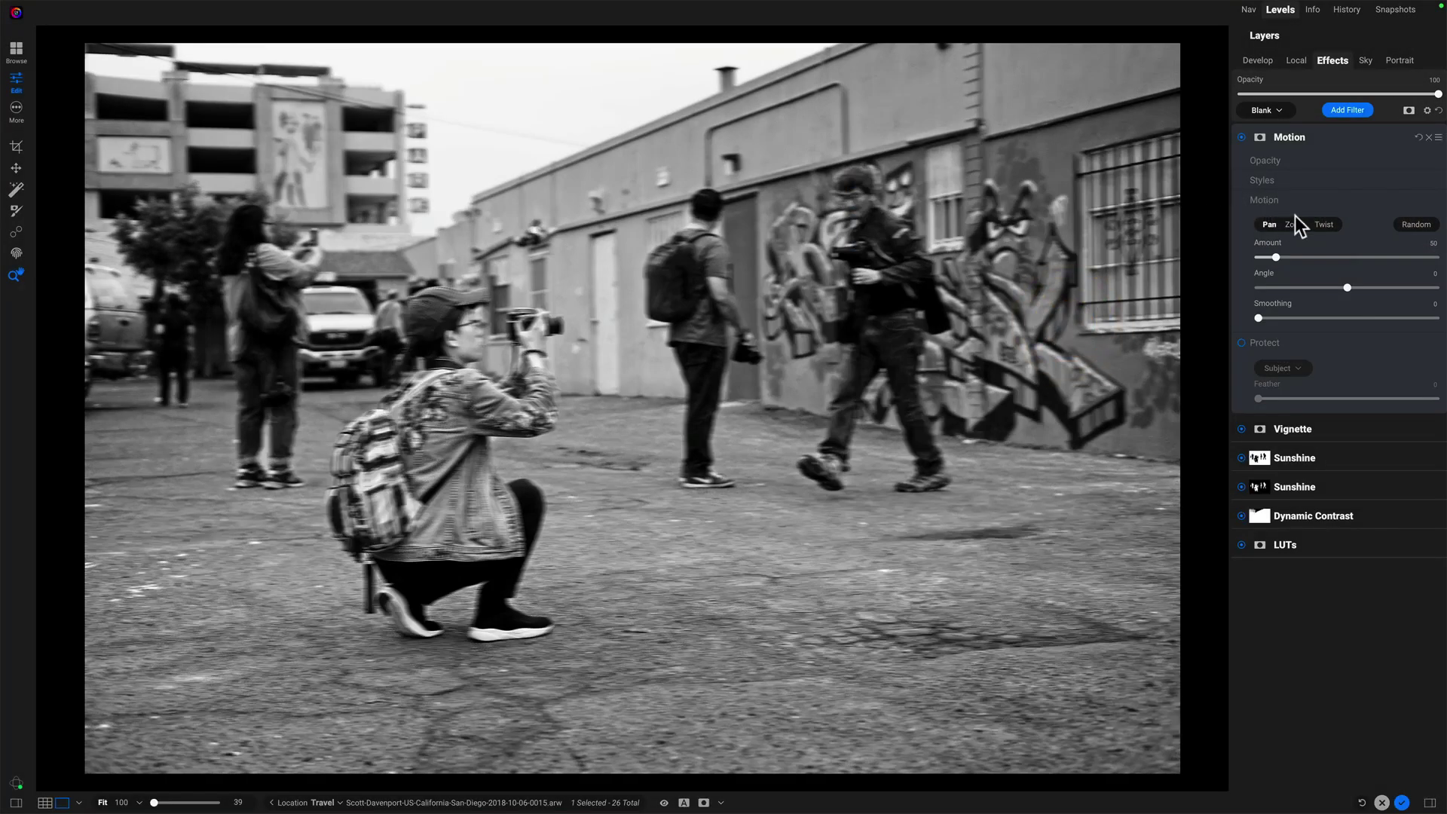
pyautogui.click(1295, 224)
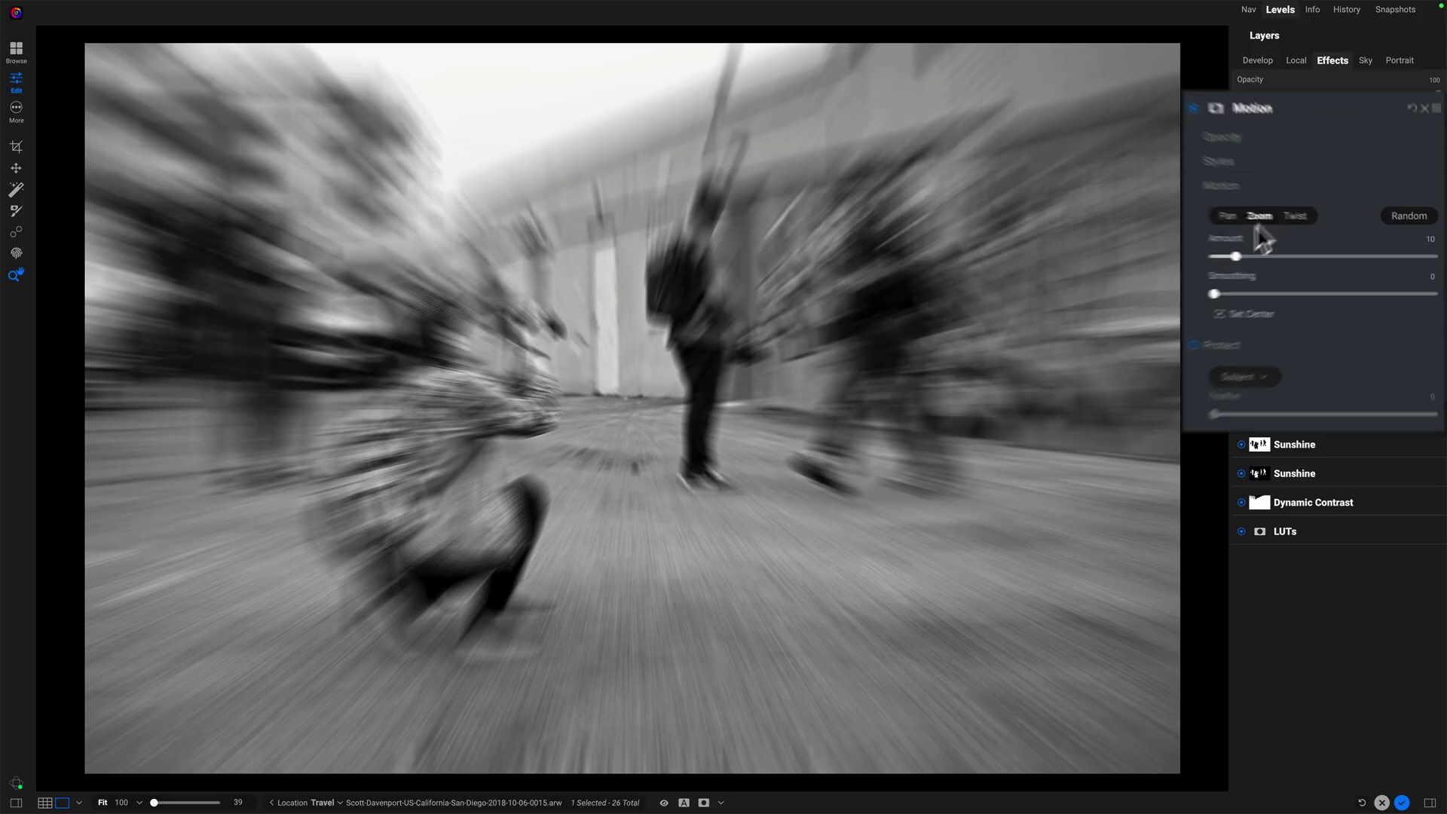
# - Place the zoom blur's centre on the crouching photographer's shoulder, keeping the amount at 10
pyautogui.click(1172, 324)
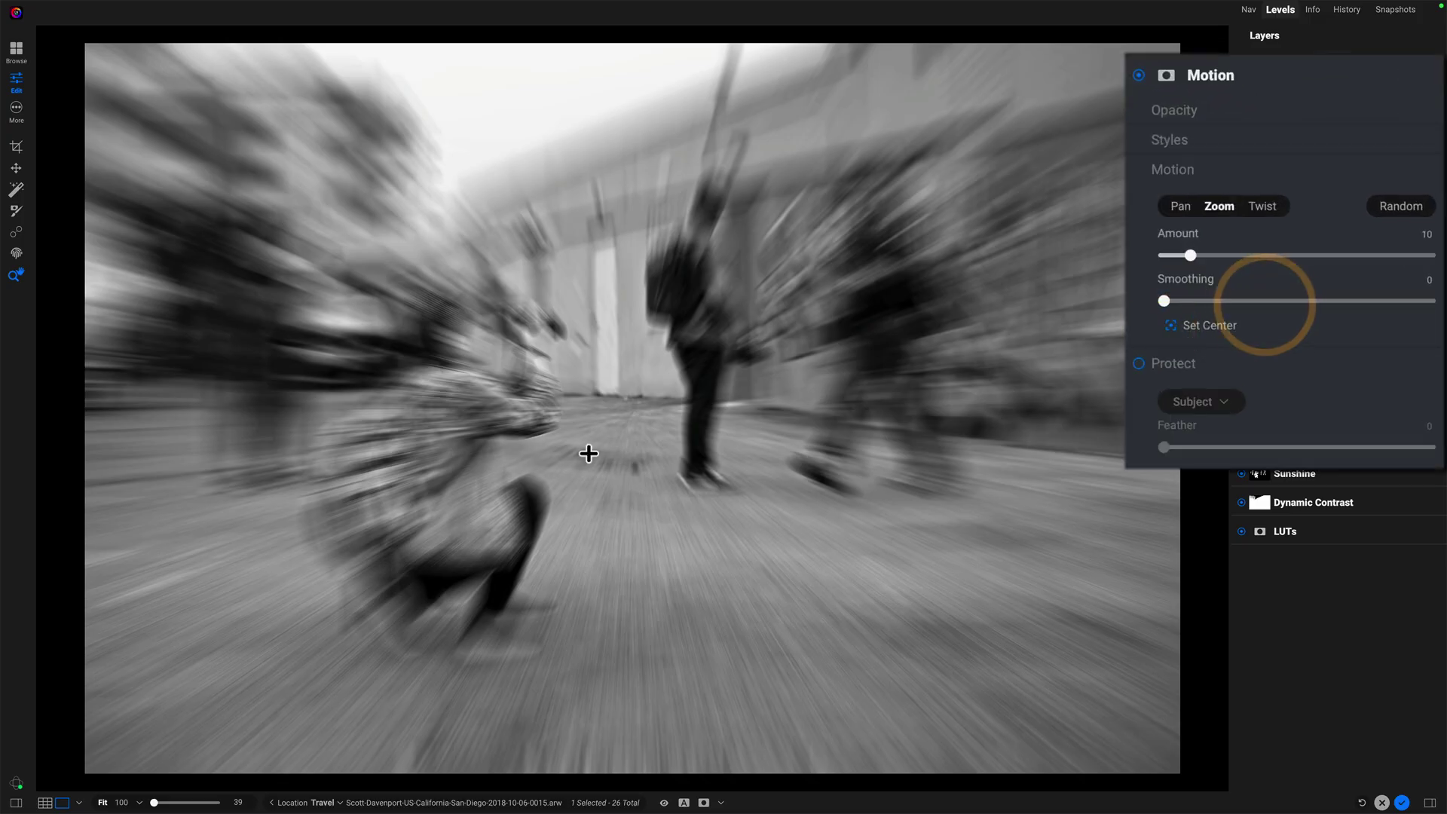
pyautogui.click(427, 430)
pyautogui.click(431, 434)
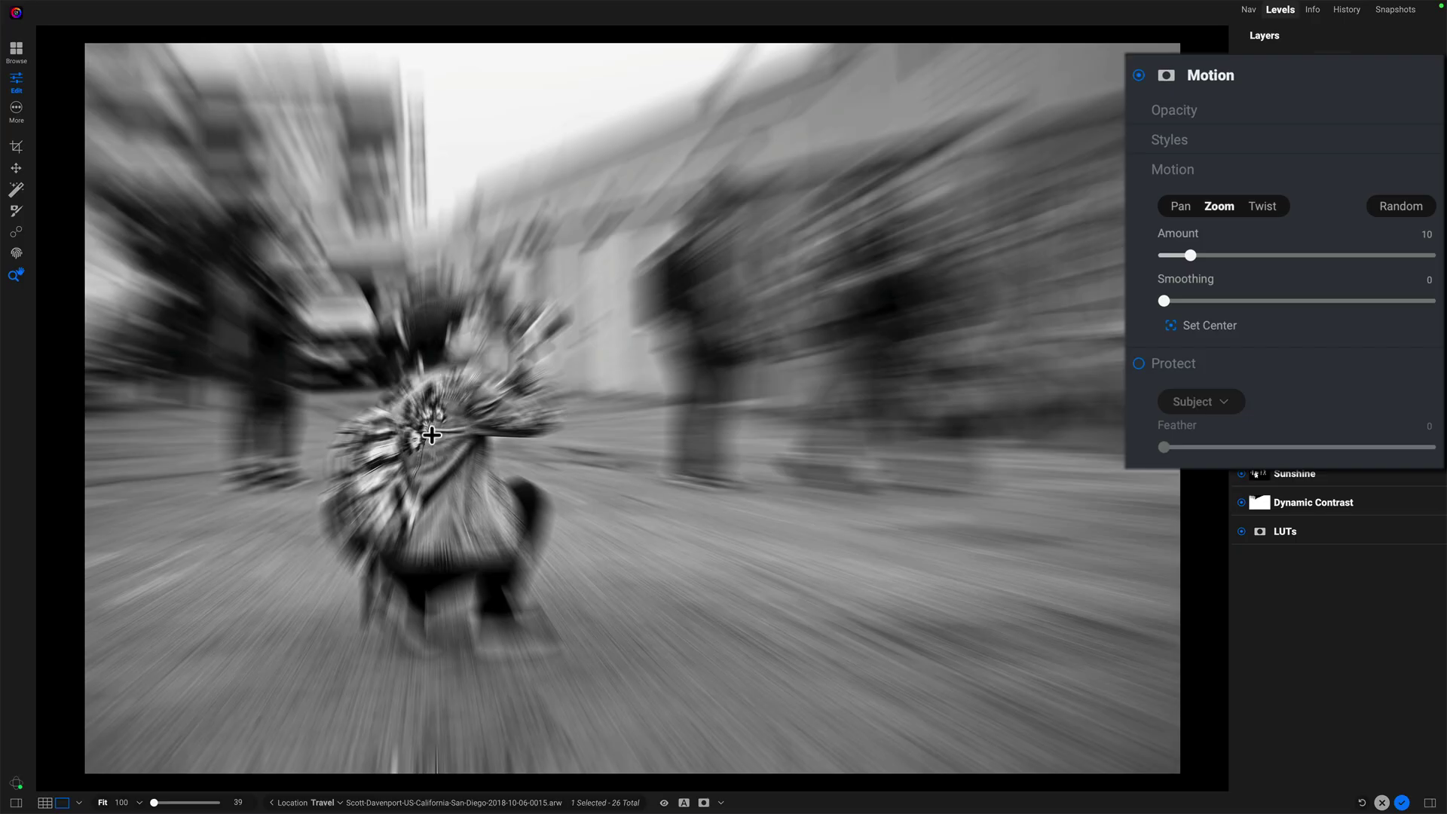
pyautogui.click(431, 436)
pyautogui.moveTo(1190, 256); pyautogui.dragTo(1187, 256)
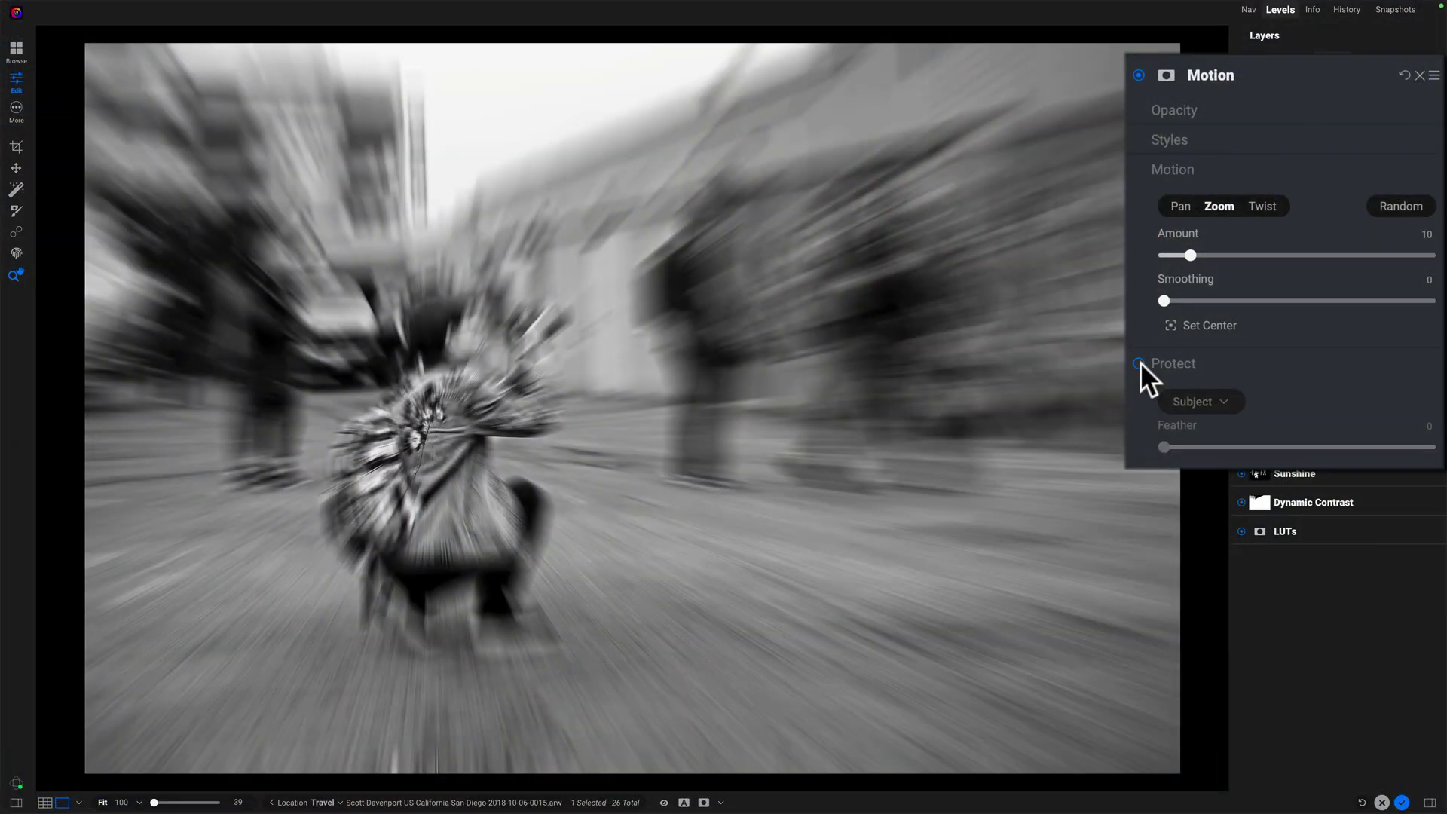
# - Enable Protect for the subject, try erasing the Motion mask over the standing man with the backpack, and undo the stroke
pyautogui.click(1138, 363)
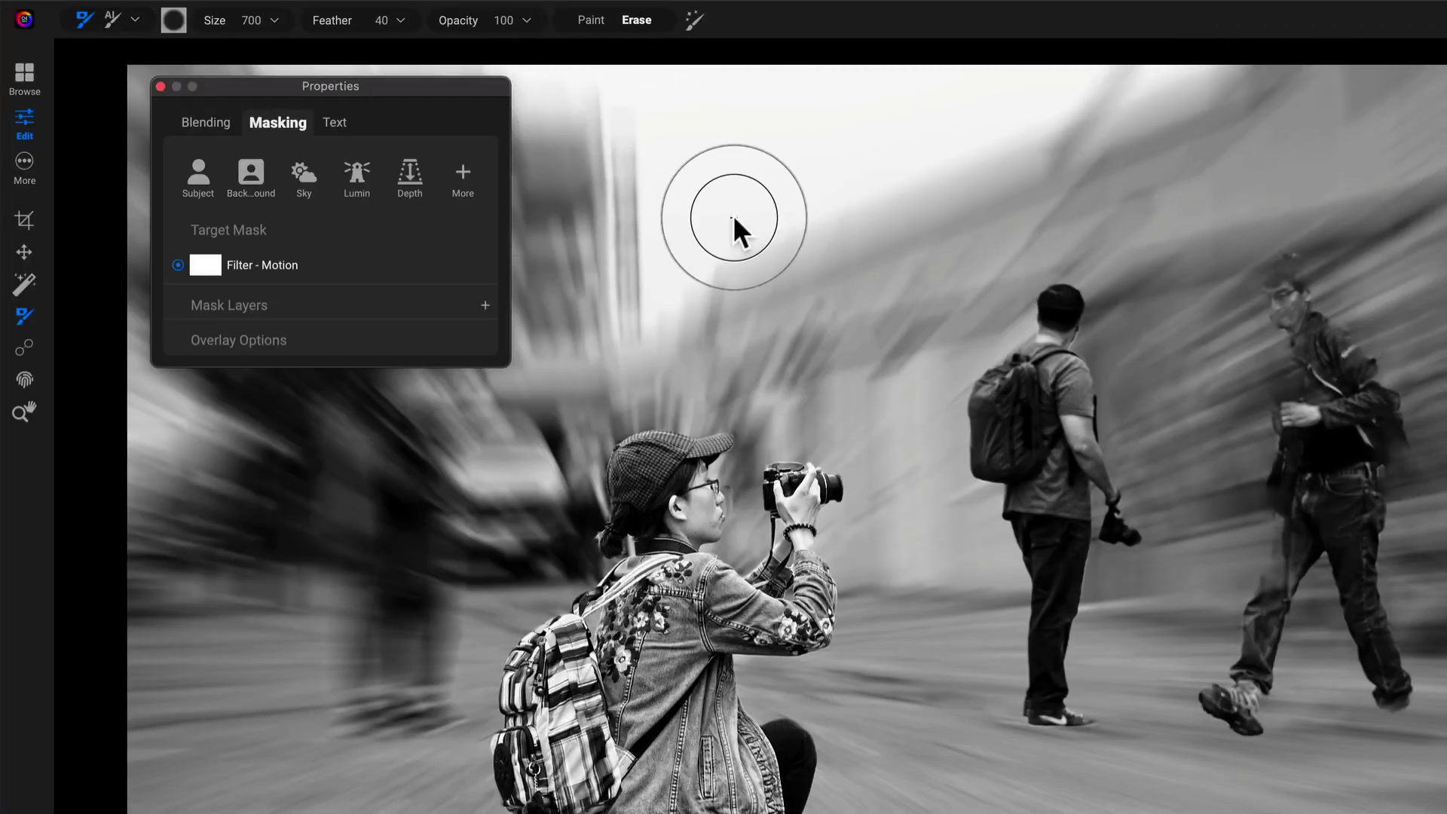
pyautogui.moveTo(1020, 274)
pyautogui.mouseDown()
pyautogui.moveTo(1064, 278)
pyautogui.moveTo(1074, 340)
pyautogui.moveTo(1031, 505)
pyautogui.moveTo(1074, 741)
pyautogui.moveTo(1138, 649)
pyautogui.moveTo(1079, 318)
pyautogui.moveTo(1187, 587)
pyautogui.mouseUp()
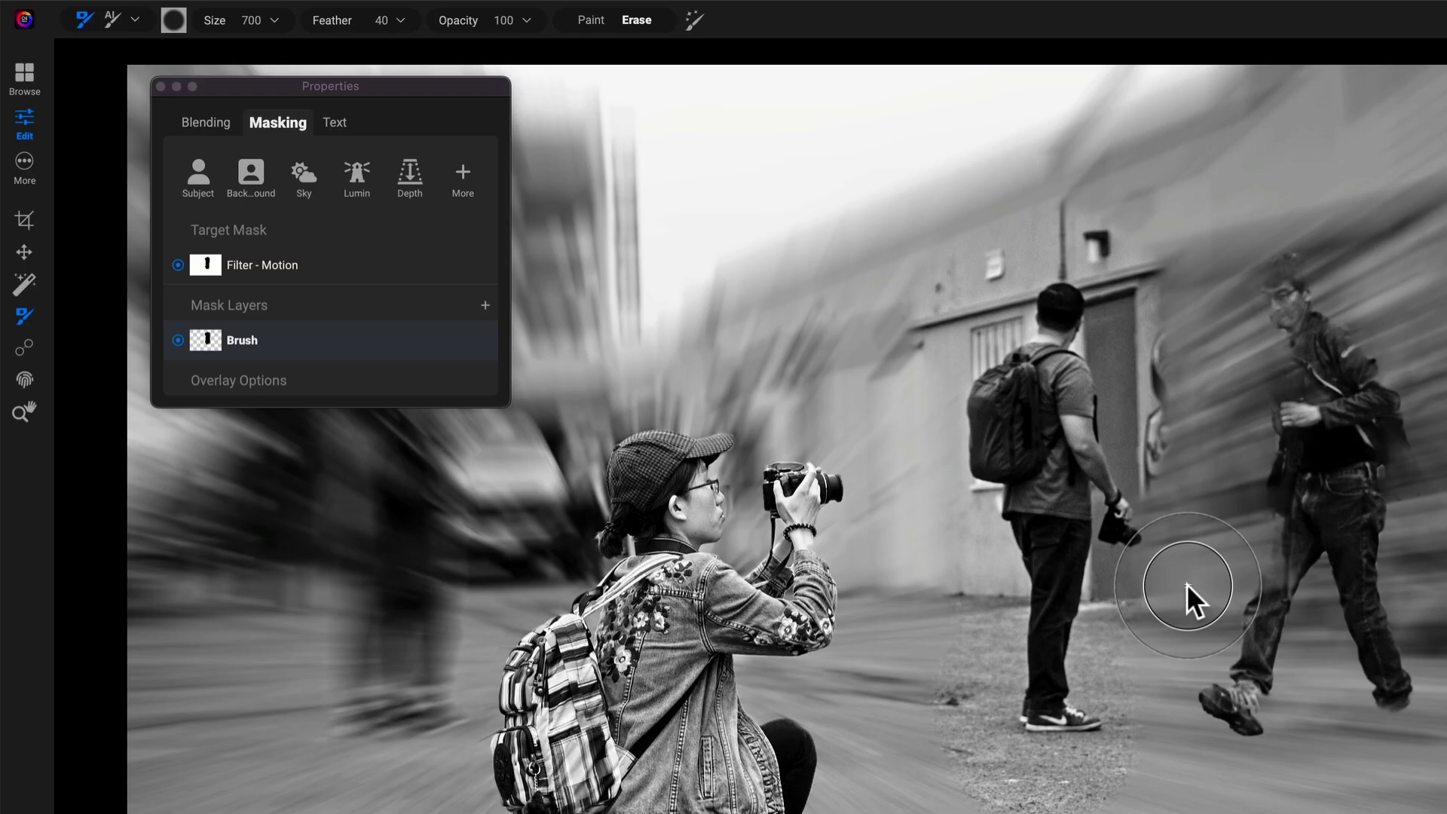
pyautogui.press('super+z')
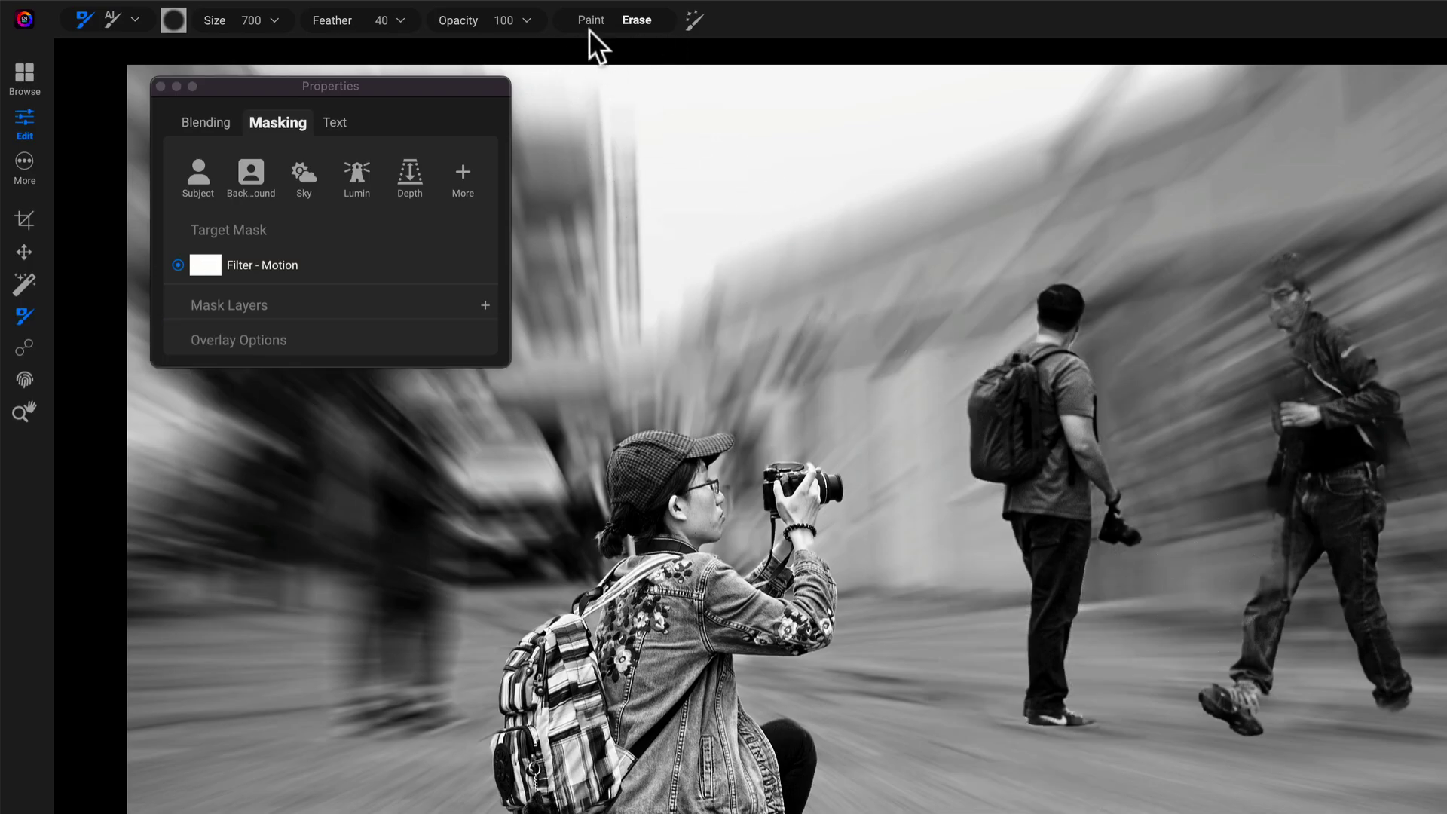
# - Try painting the Motion filter's mask in Paint mode over the standing man, and check the mask view
pyautogui.click(587, 22)
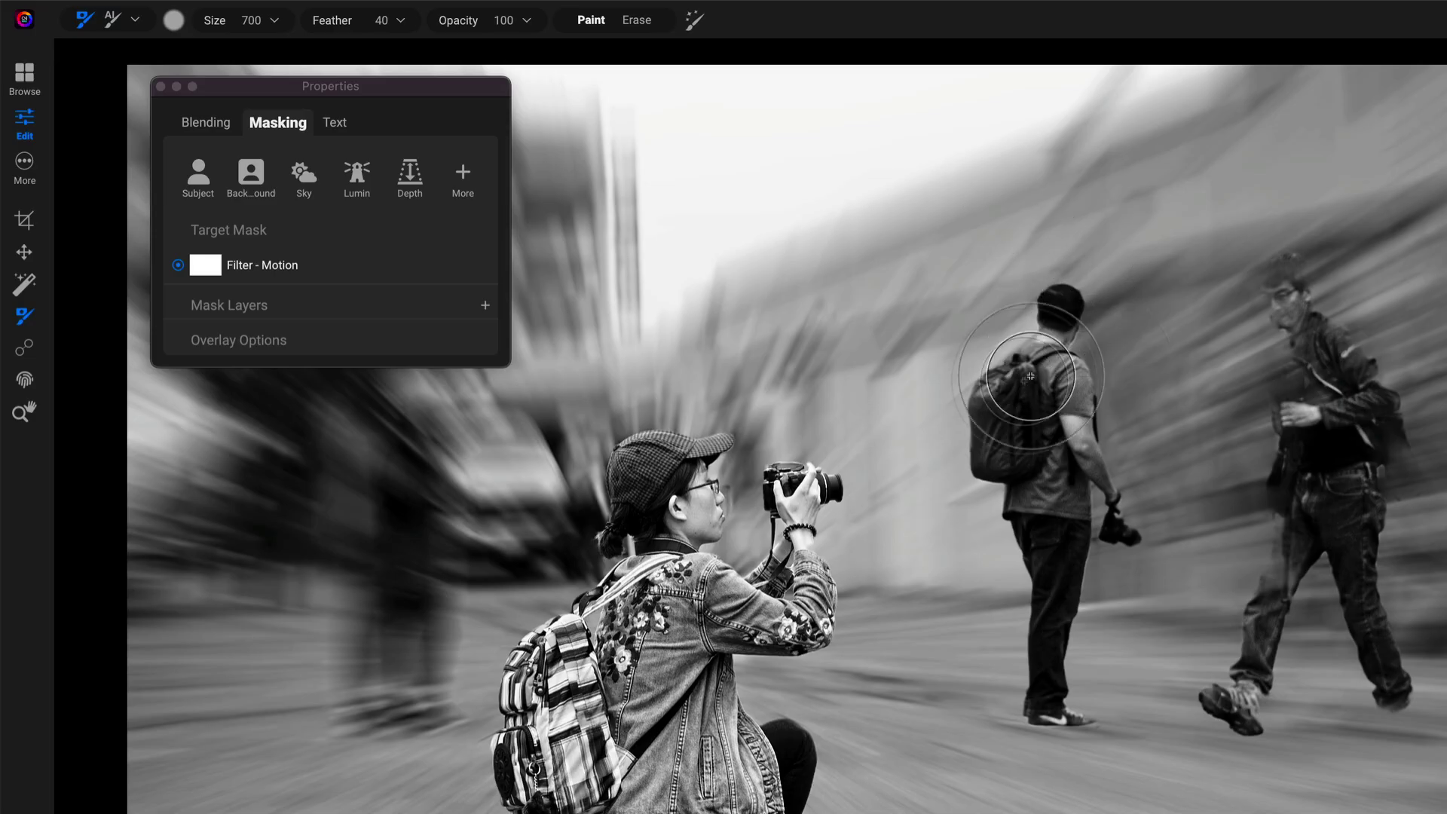
pyautogui.click(1072, 361)
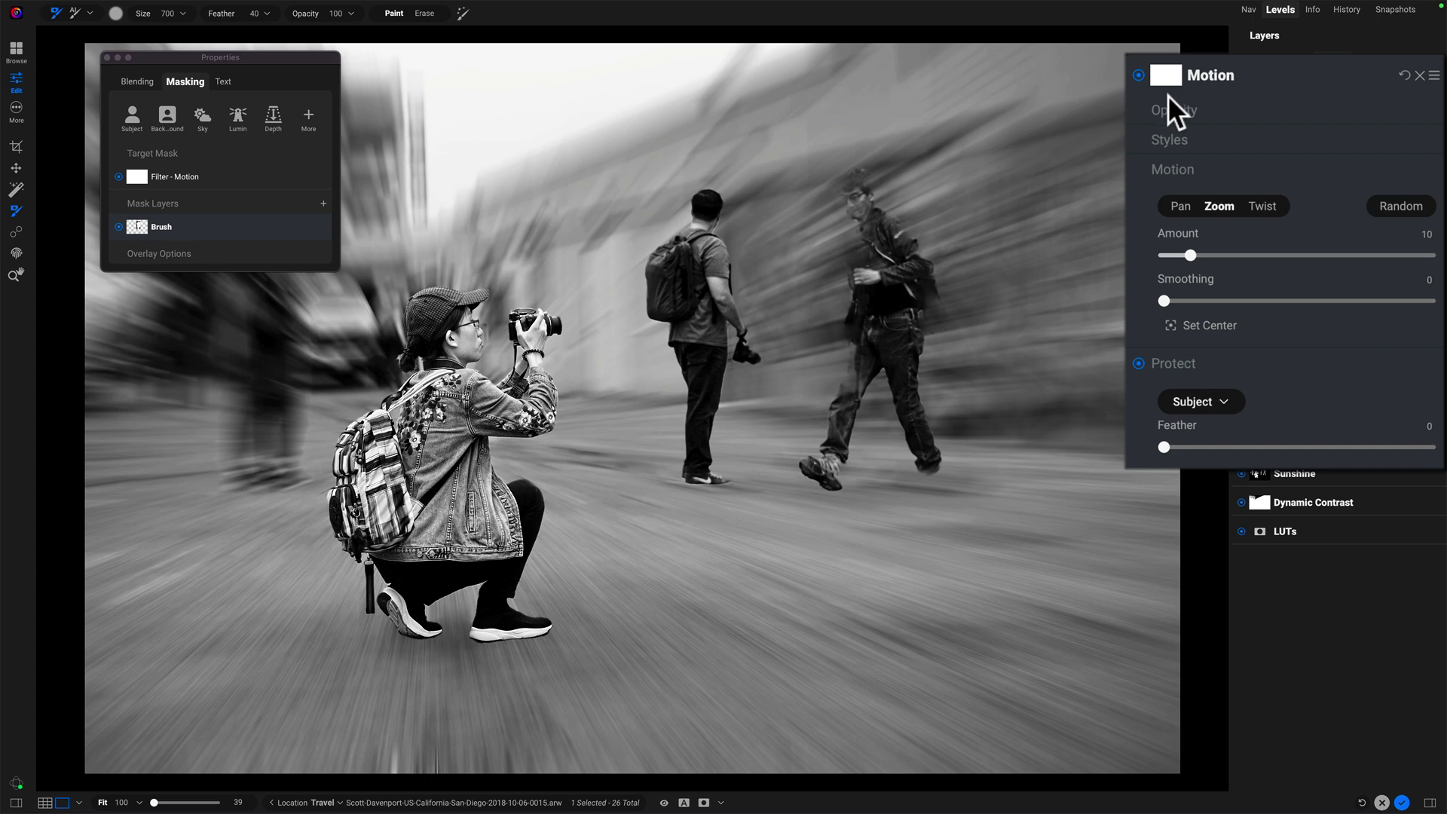
pyautogui.hotkey('ctrl', 'm')
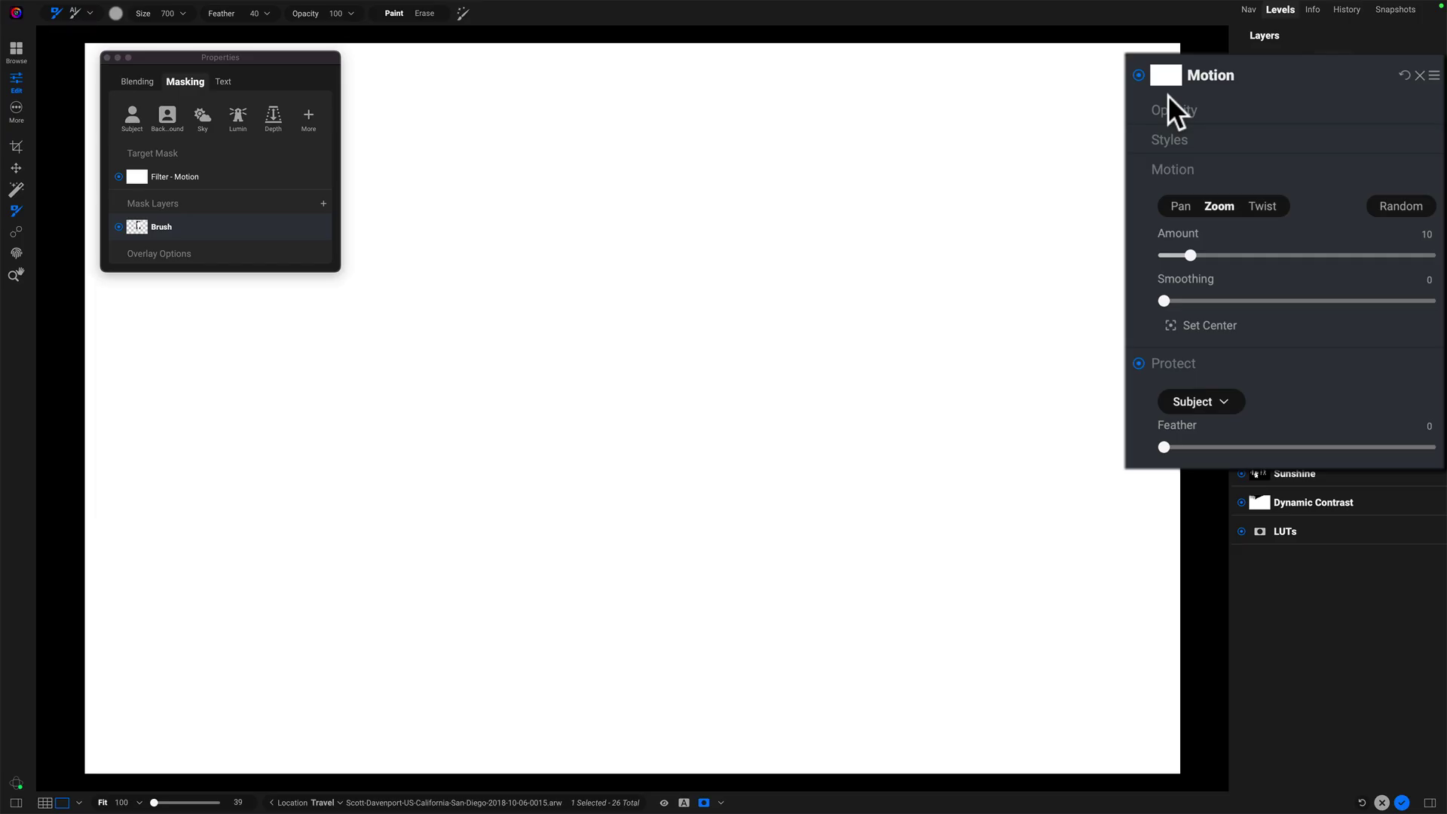
pyautogui.hotkey('ctrl', 'm')
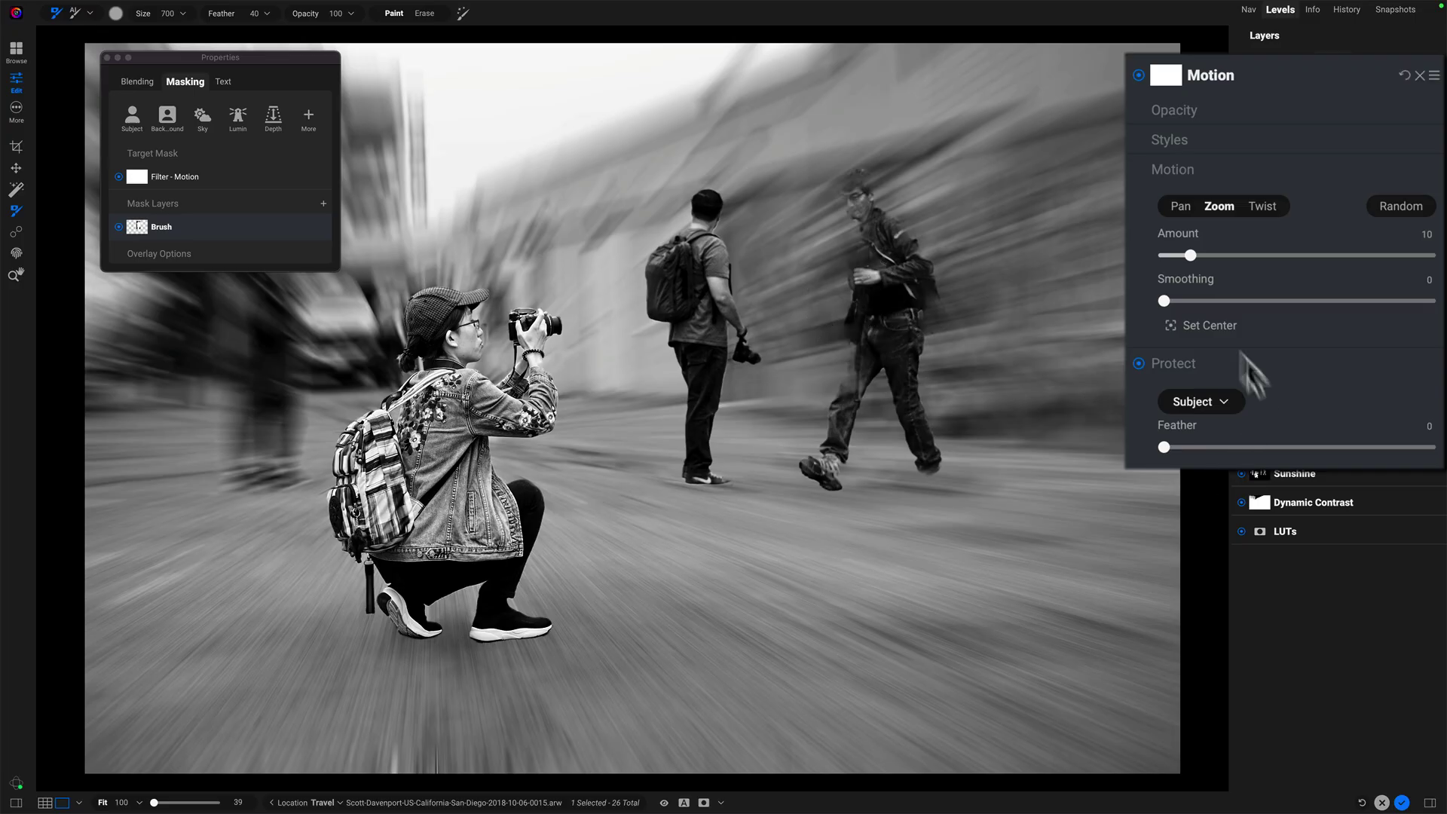
# - Turn off Protect for the Motion filter and remove the Brush layer from its mask
pyautogui.click(1139, 364)
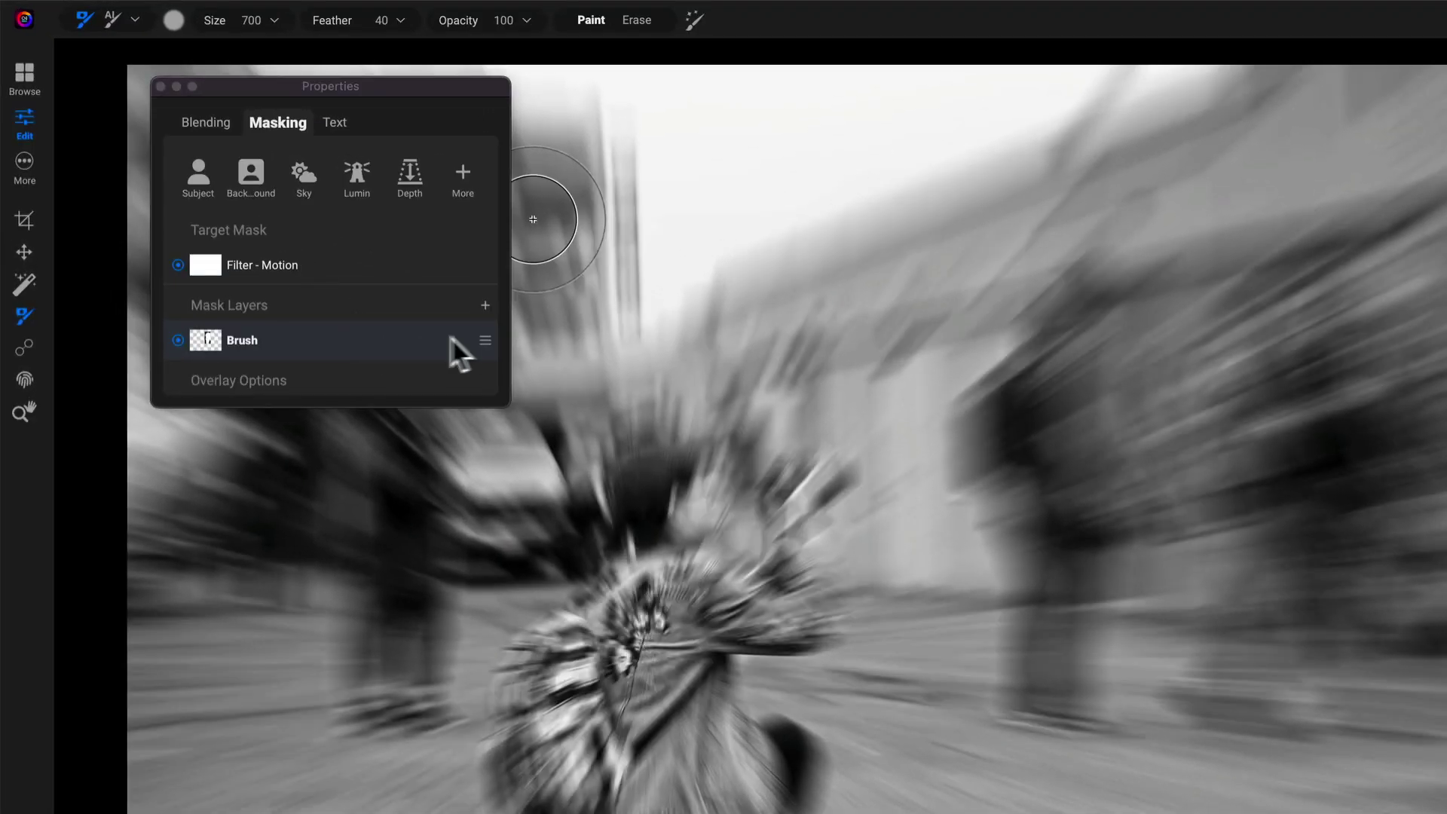
pyautogui.click(485, 339)
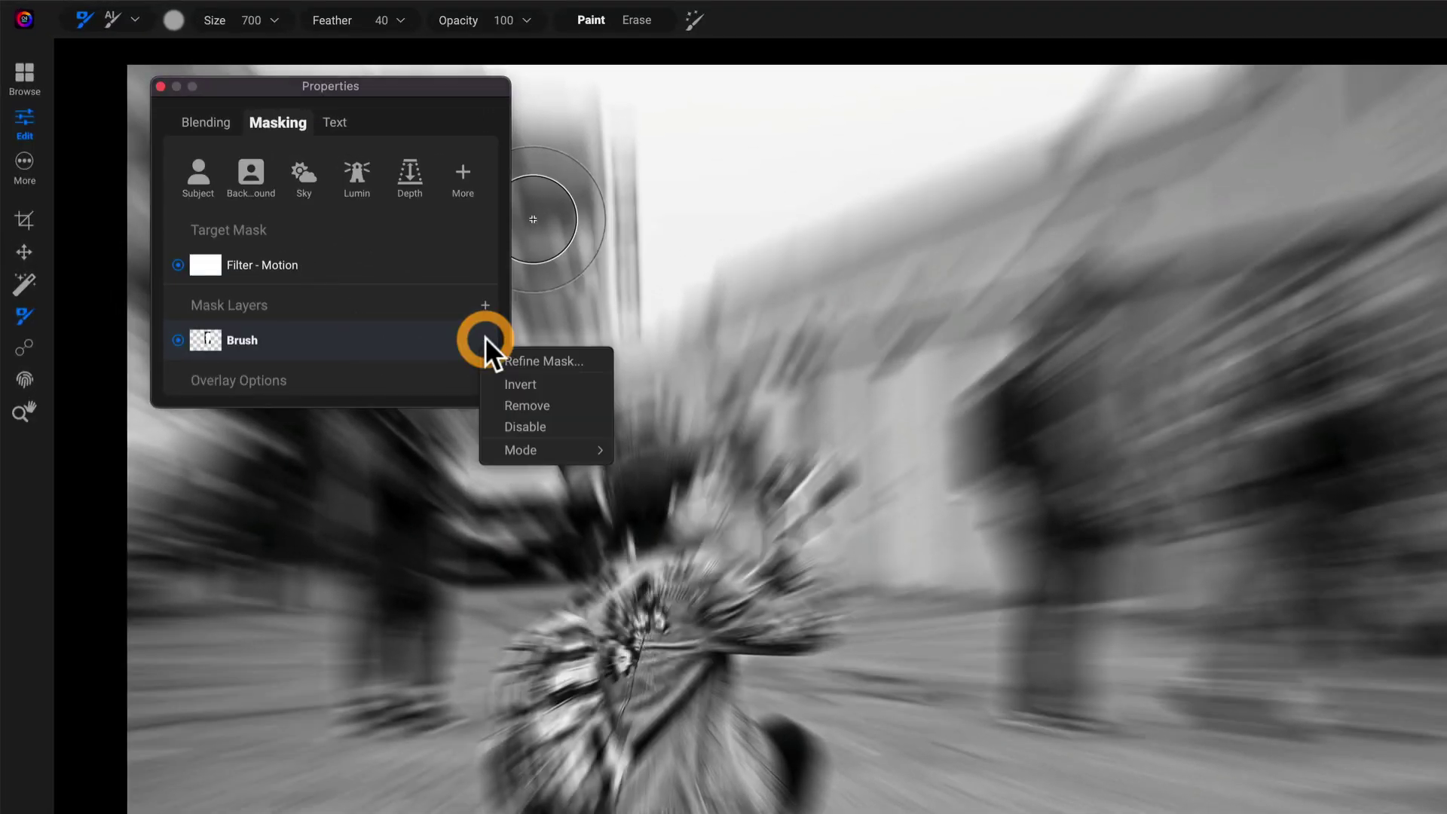
pyautogui.click(513, 407)
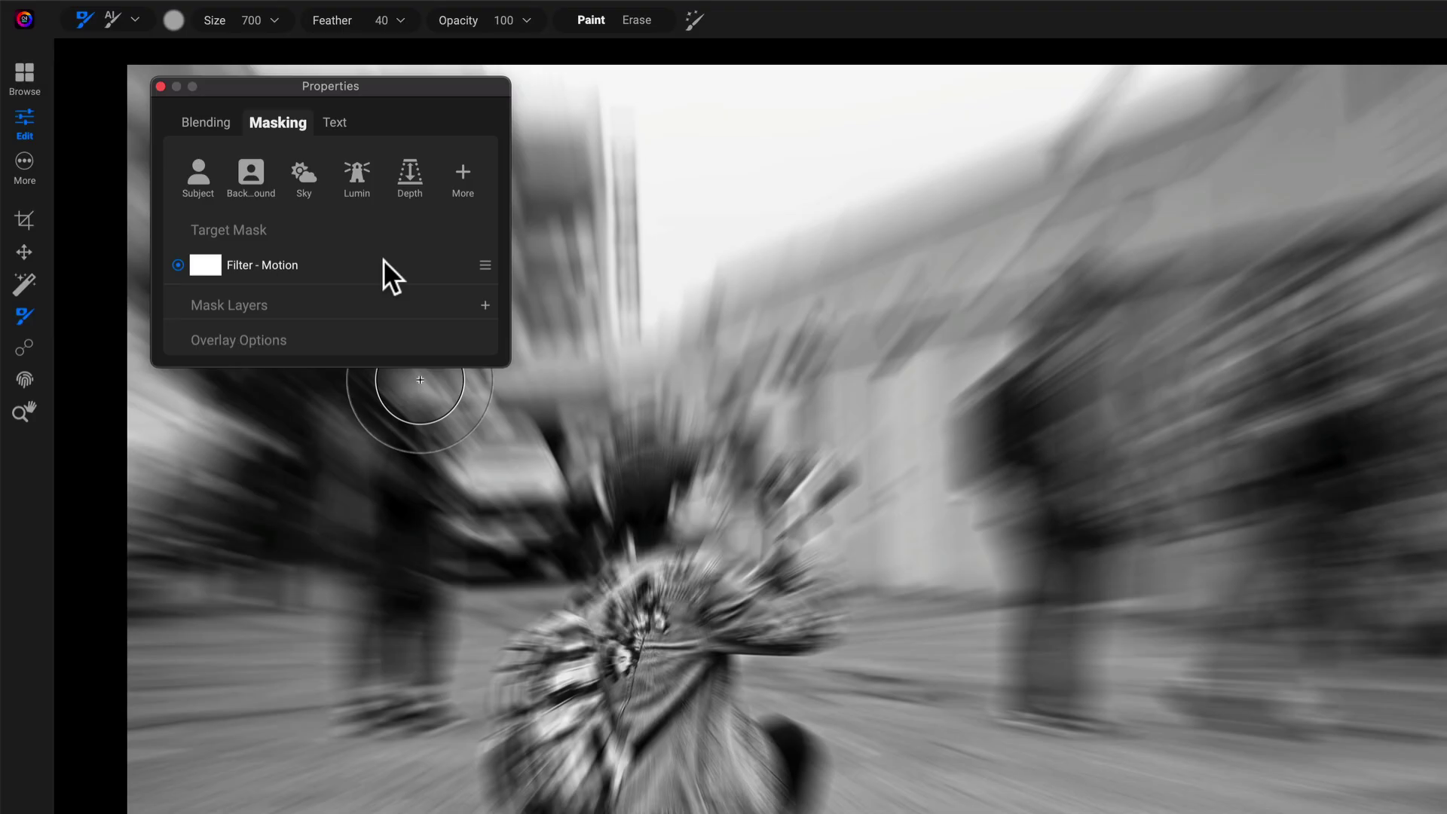
# - Subtract a Subject mask layer from the Motion filter's mask
pyautogui.click(461, 171)
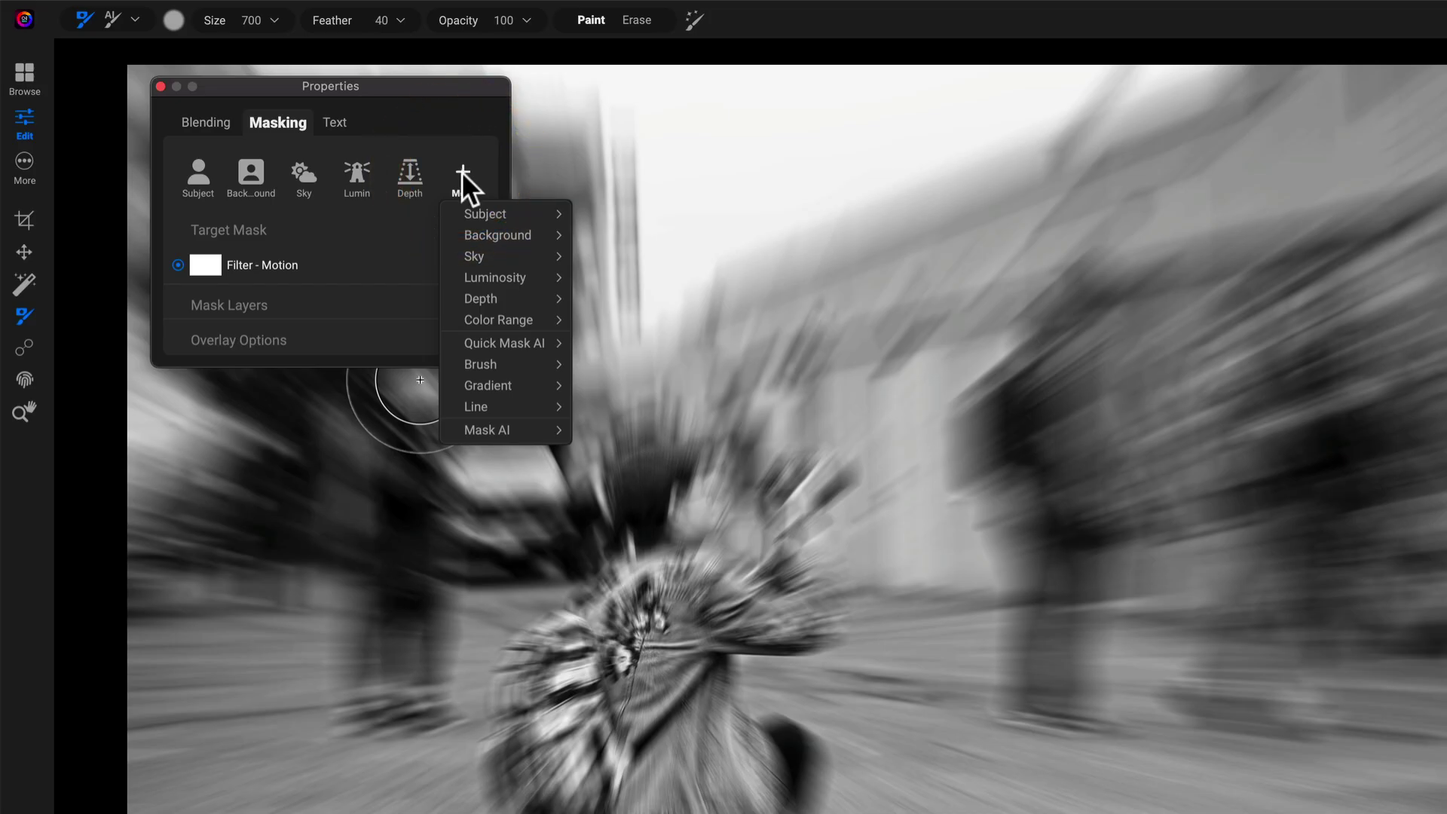
pyautogui.moveTo(476, 216)
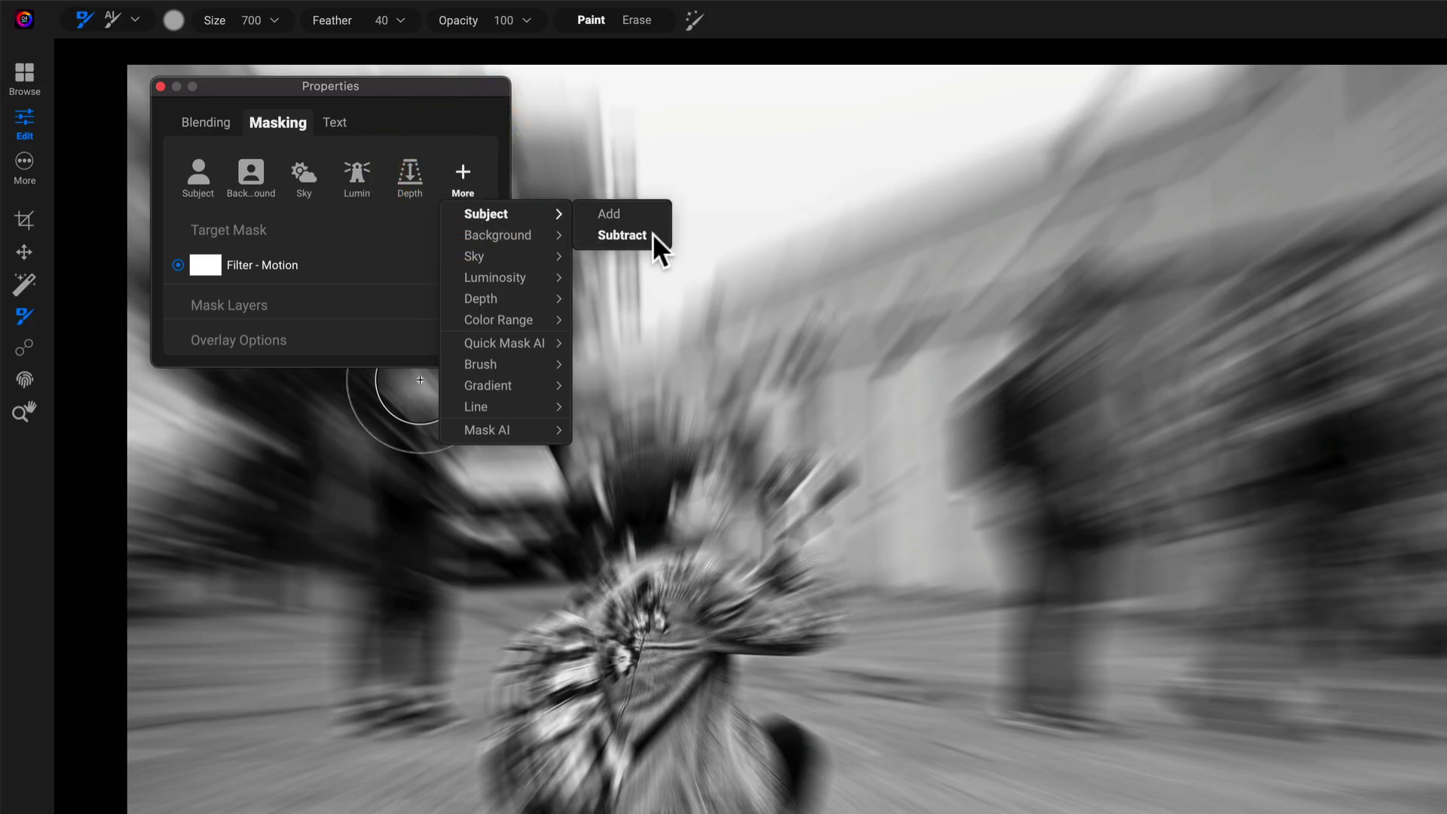
pyautogui.click(622, 235)
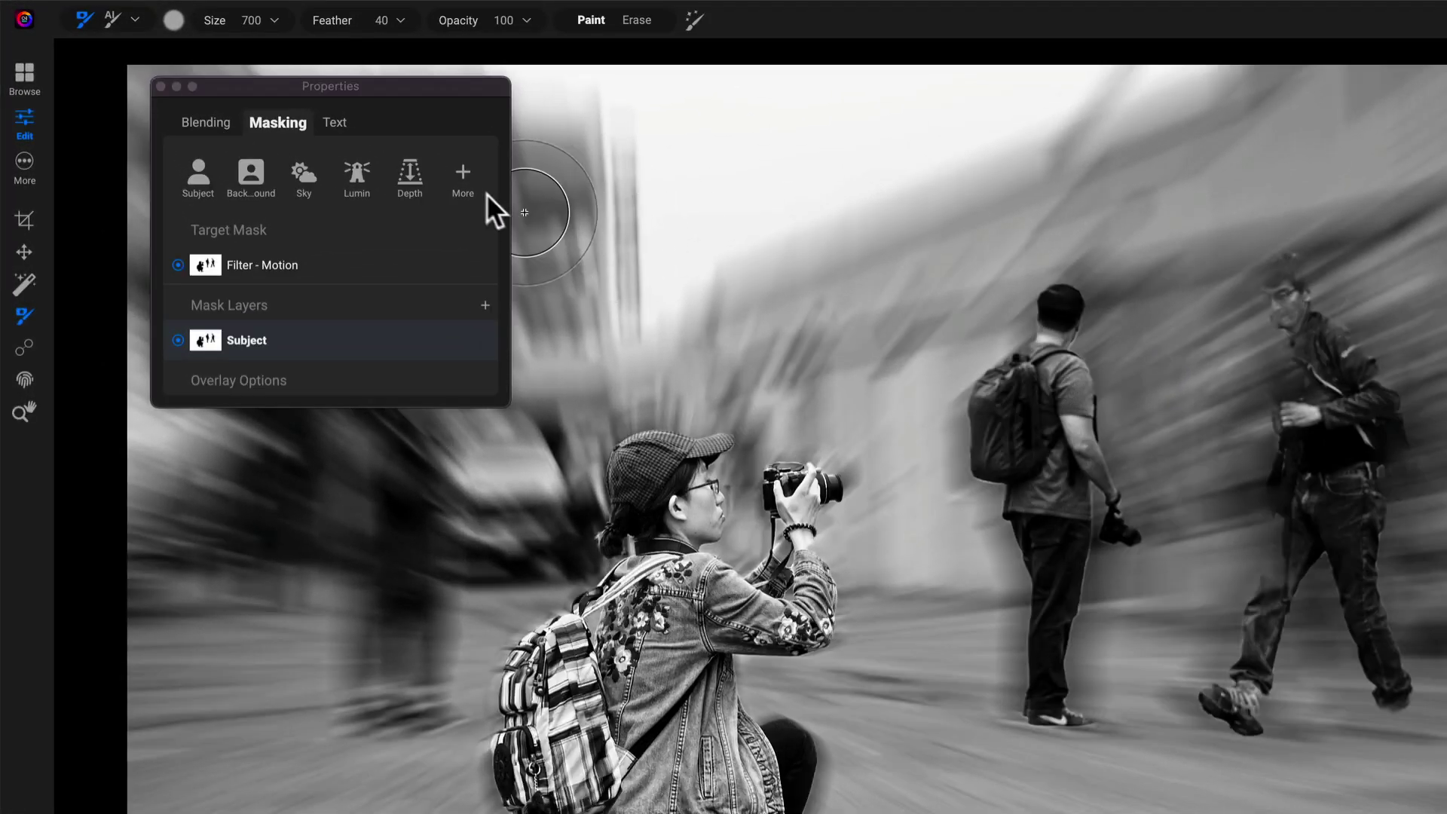
# - Add a Brush layer in Add mode to the Motion mask and paint the blur over the two standing men
pyautogui.click(309, 117)
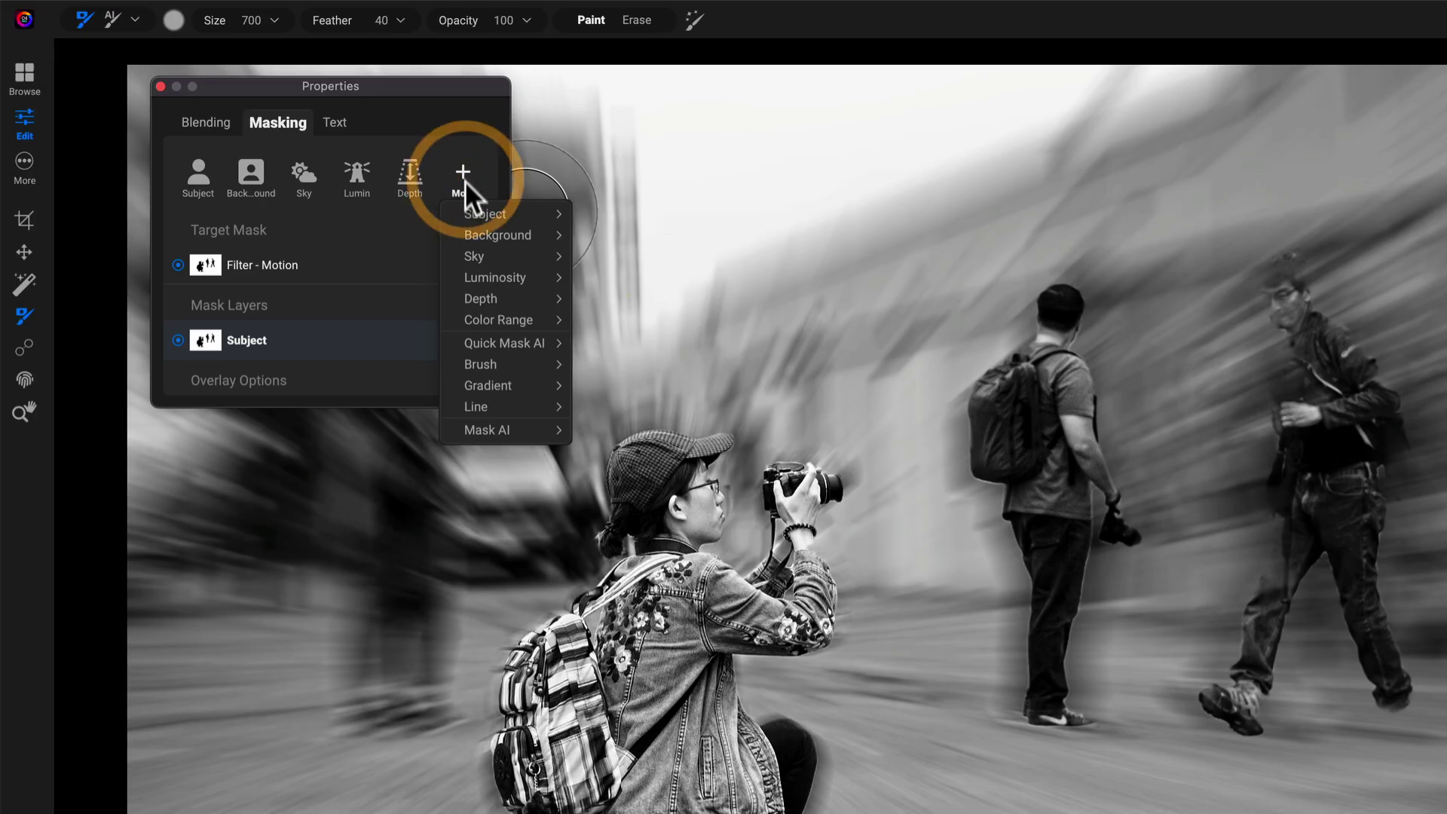
pyautogui.moveTo(495, 361)
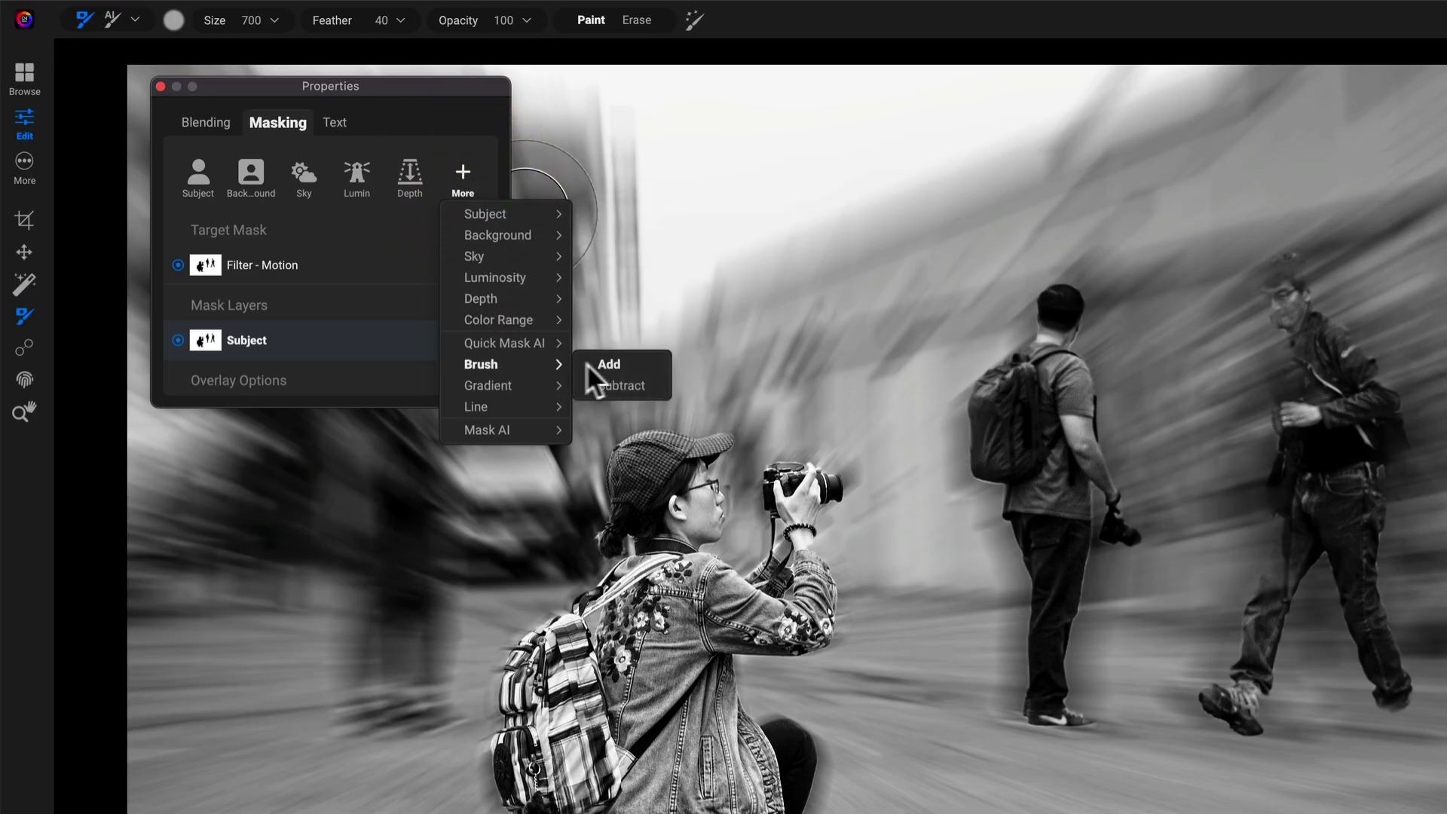
pyautogui.click(598, 363)
pyautogui.moveTo(989, 316)
pyautogui.mouseDown()
pyautogui.moveTo(1084, 484)
pyautogui.moveTo(1063, 717)
pyautogui.moveTo(1028, 517)
pyautogui.moveTo(1292, 778)
pyautogui.moveTo(1356, 598)
pyautogui.moveTo(1236, 323)
pyautogui.moveTo(1446, 607)
pyautogui.moveTo(1265, 678)
pyautogui.mouseUp()
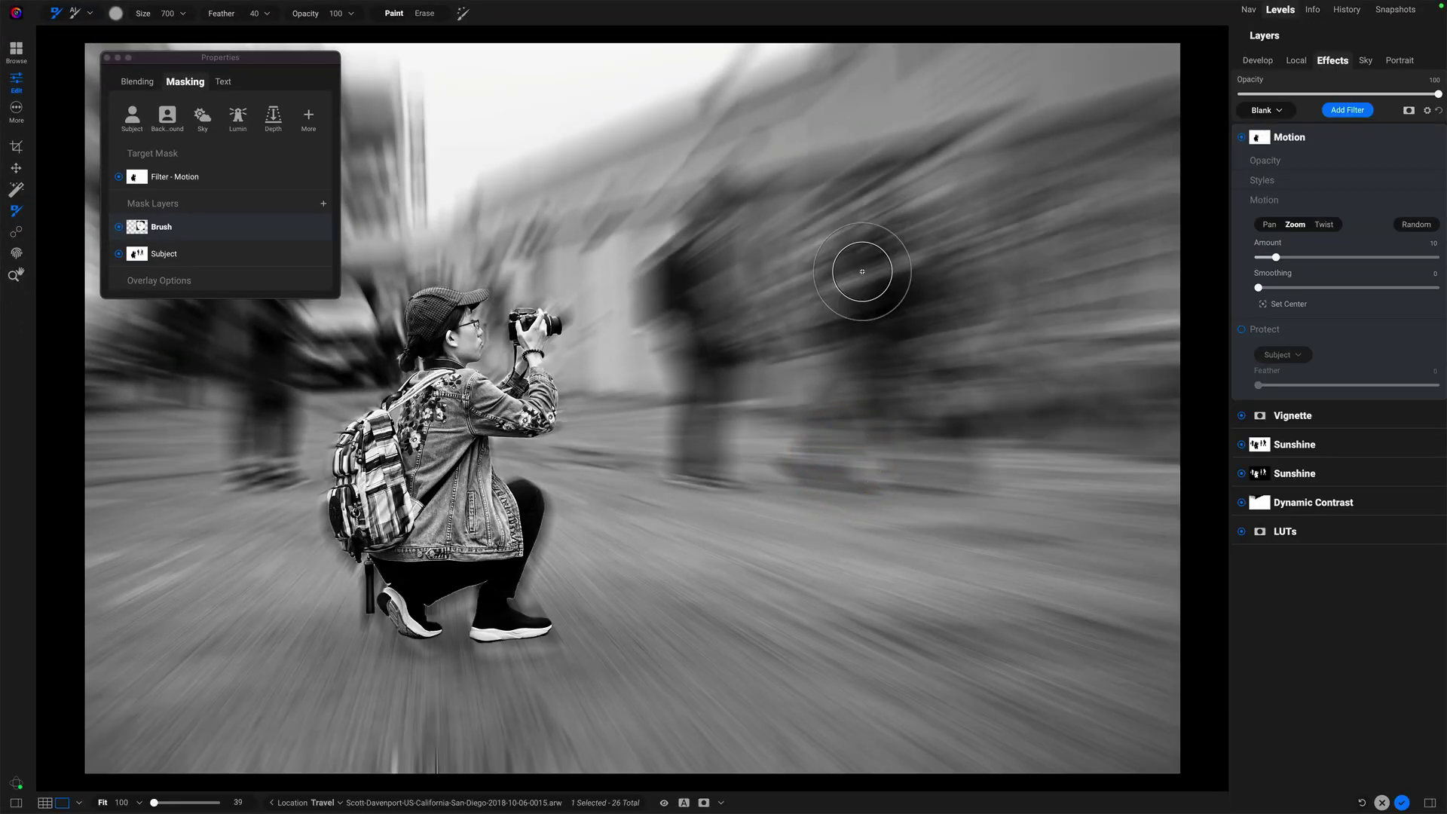
# - Close the masking properties and reduce the Motion filter's zoom amount to 8
pyautogui.click(107, 57)
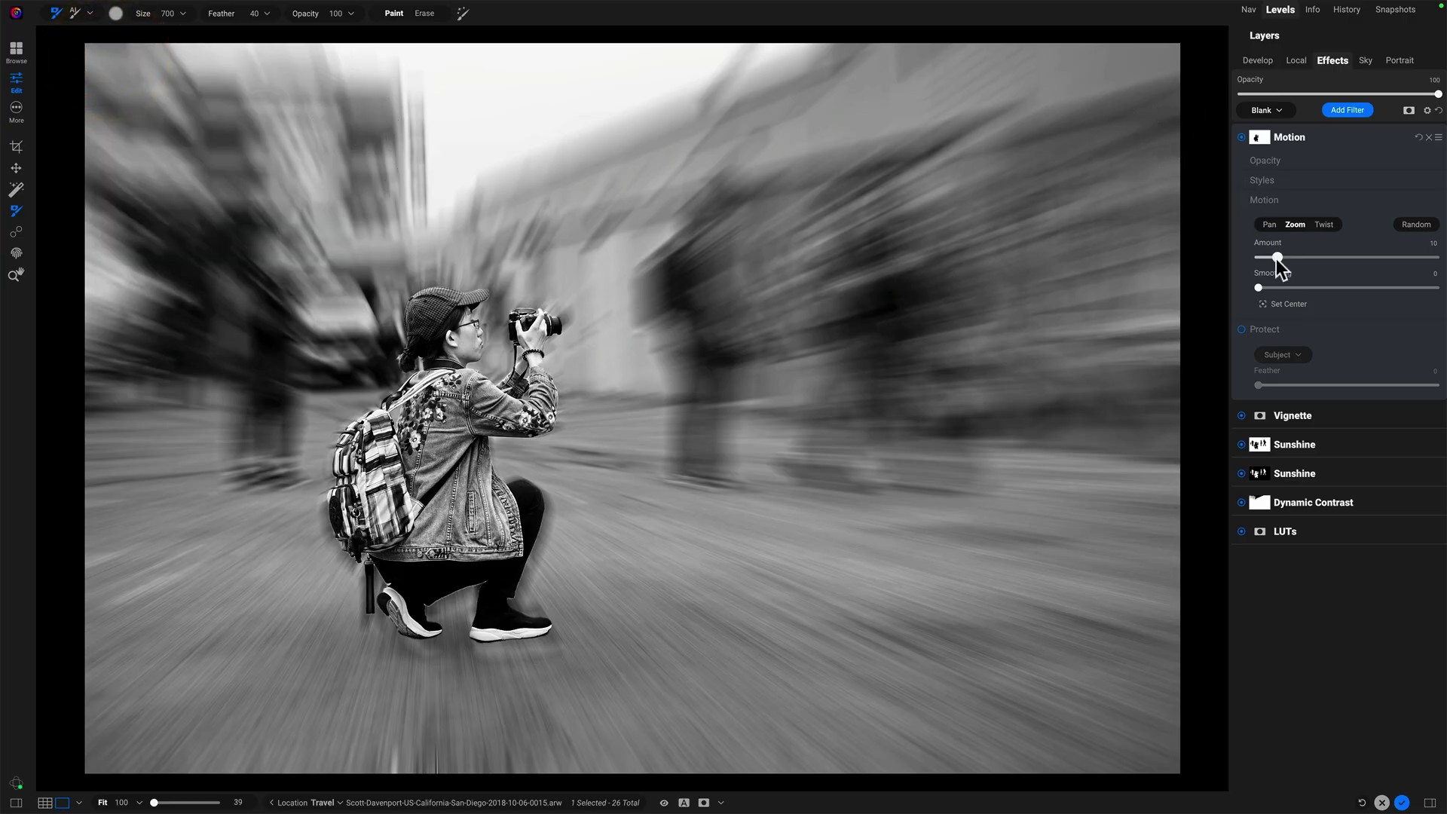
pyautogui.moveTo(1278, 258); pyautogui.dragTo(1271, 259)
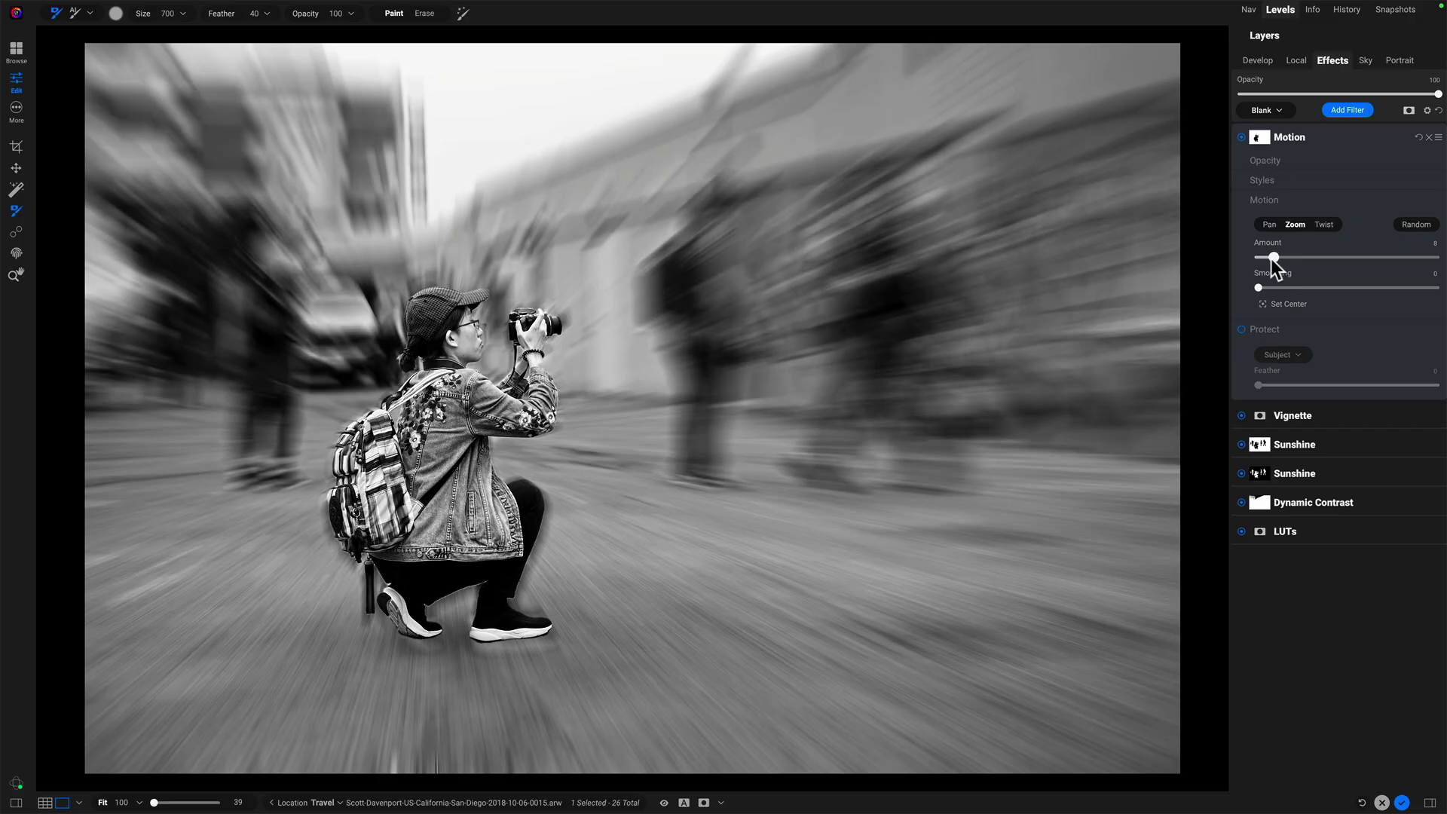
# - Keep the Motion filter's opacity at 100 and set its zoom blur amount to 7
pyautogui.click(1269, 161)
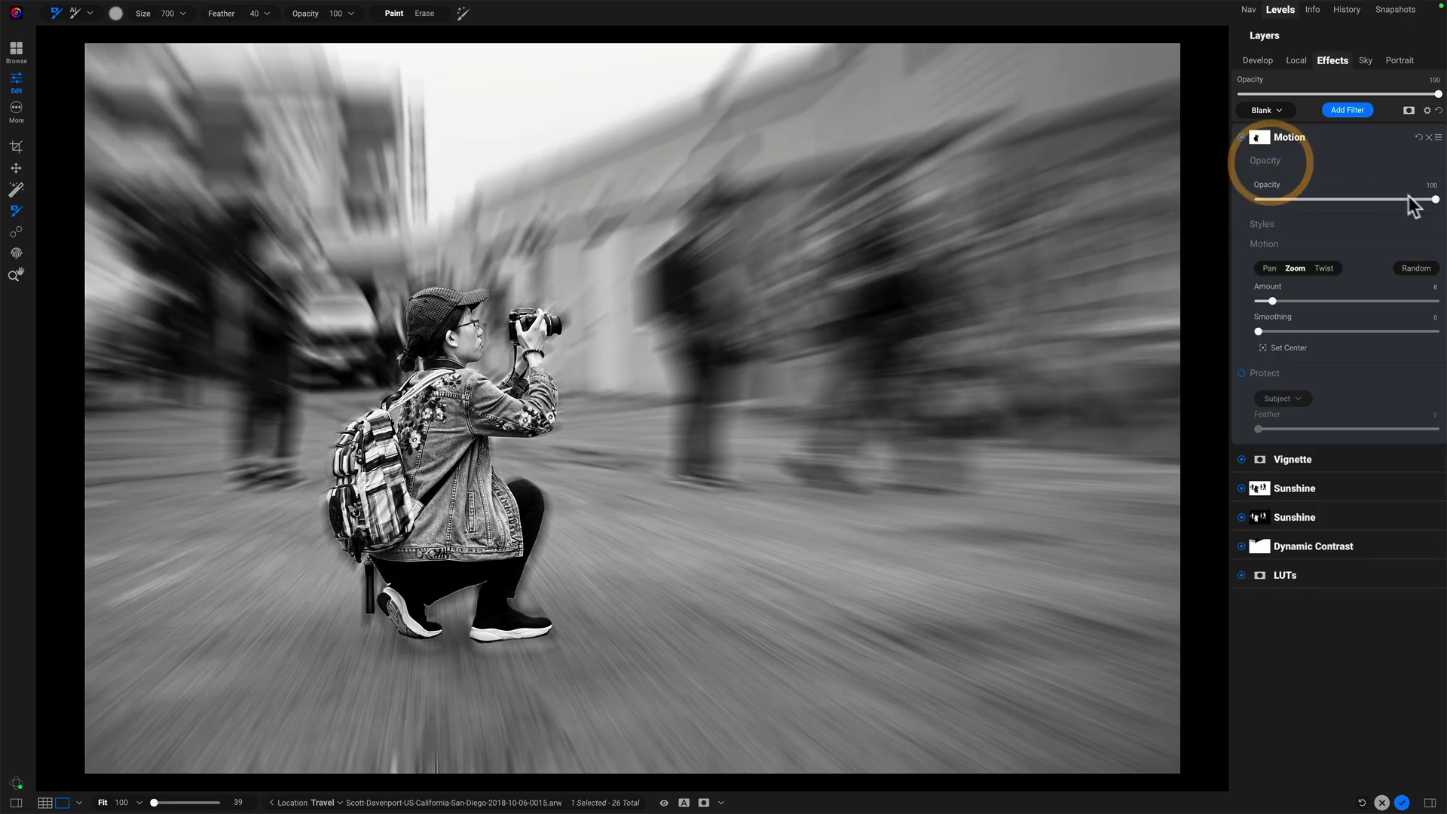
pyautogui.moveTo(1429, 199)
pyautogui.mouseDown()
pyautogui.moveTo(1394, 199)
pyautogui.moveTo(1435, 199)
pyautogui.mouseUp()
pyautogui.click(1276, 161)
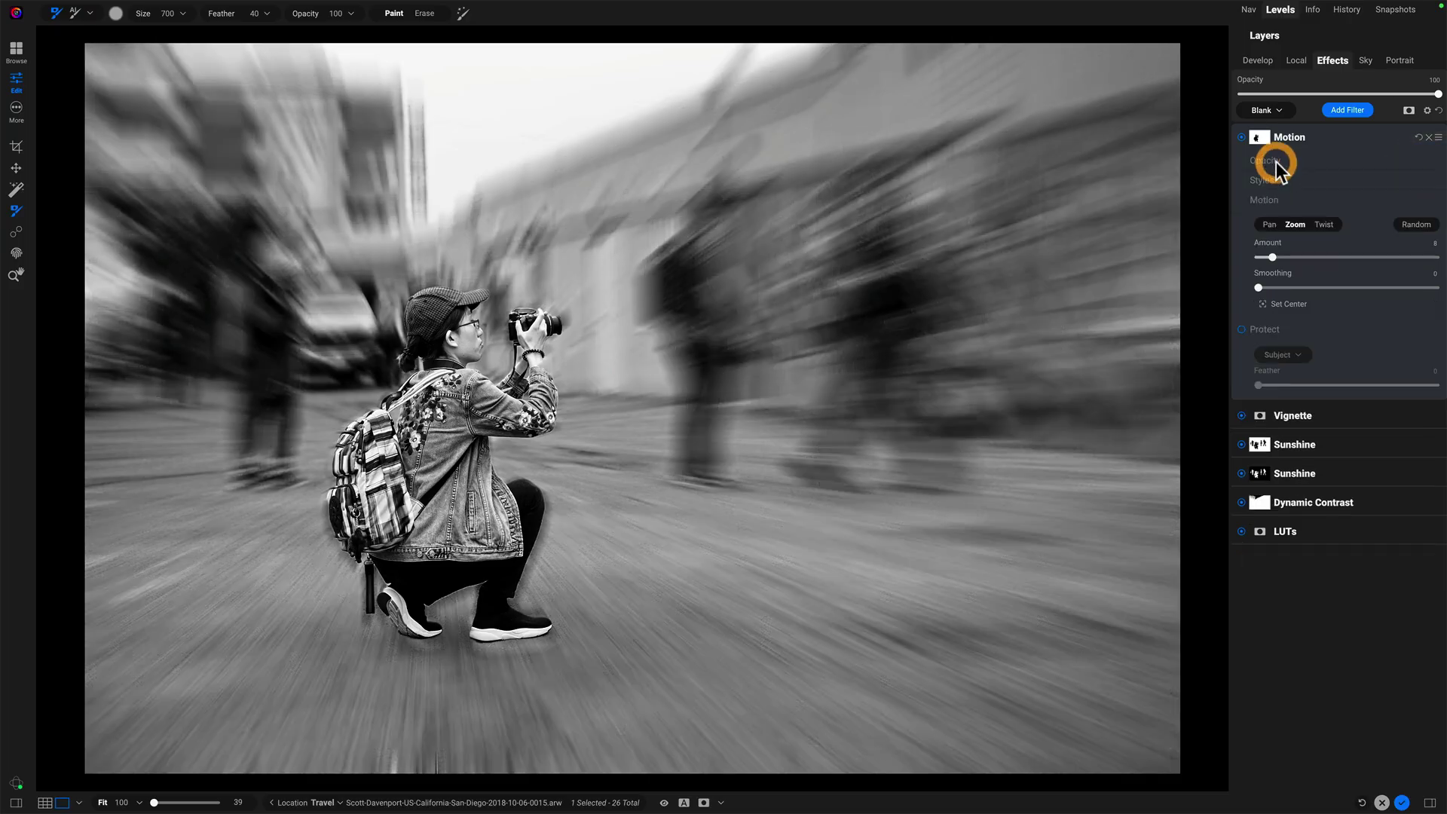
pyautogui.moveTo(1269, 256); pyautogui.dragTo(1268, 256)
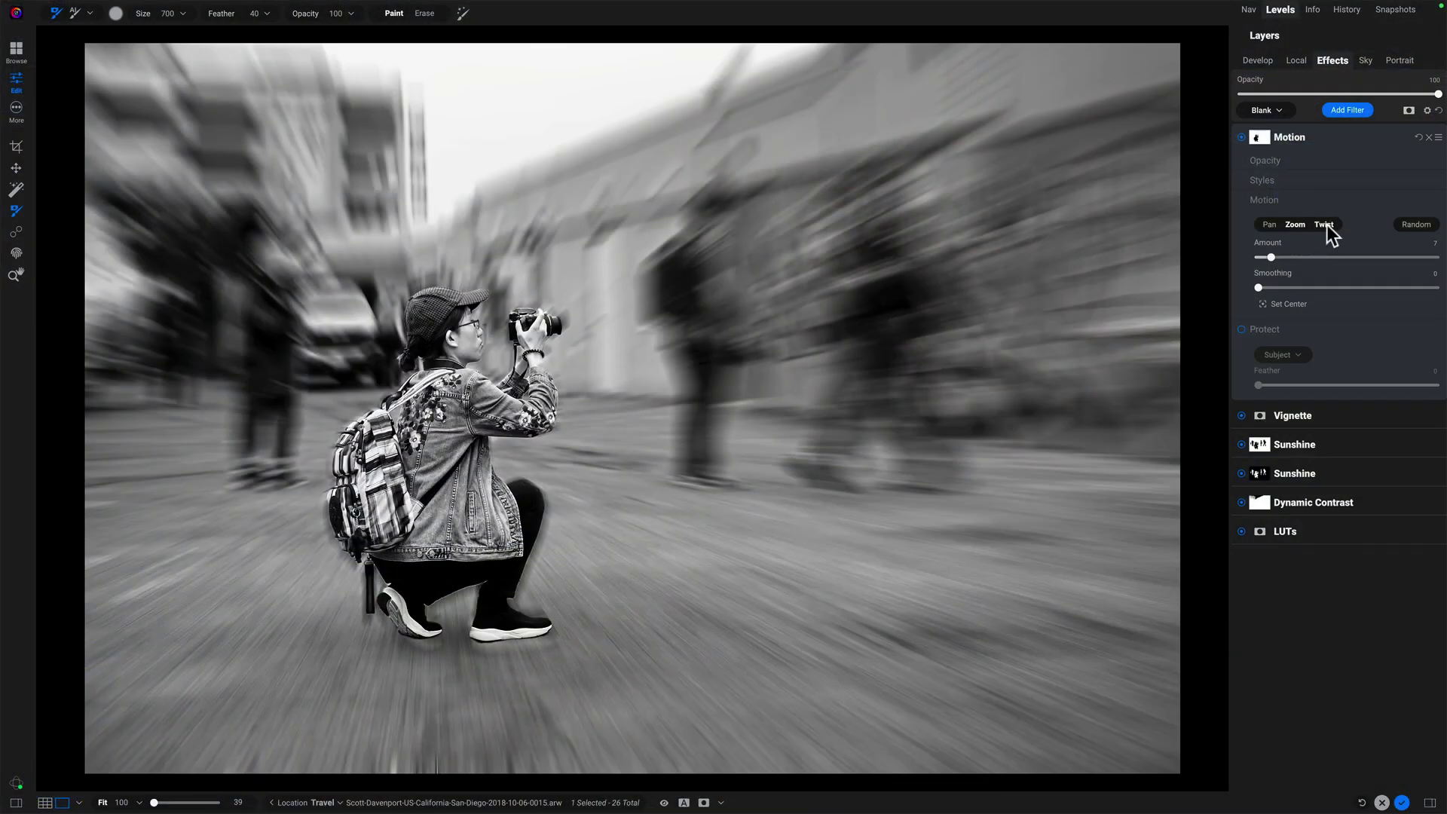
# - Try a Twist blur centred on the crouching photographer, with zoom 5 and angle 12
pyautogui.click(1324, 225)
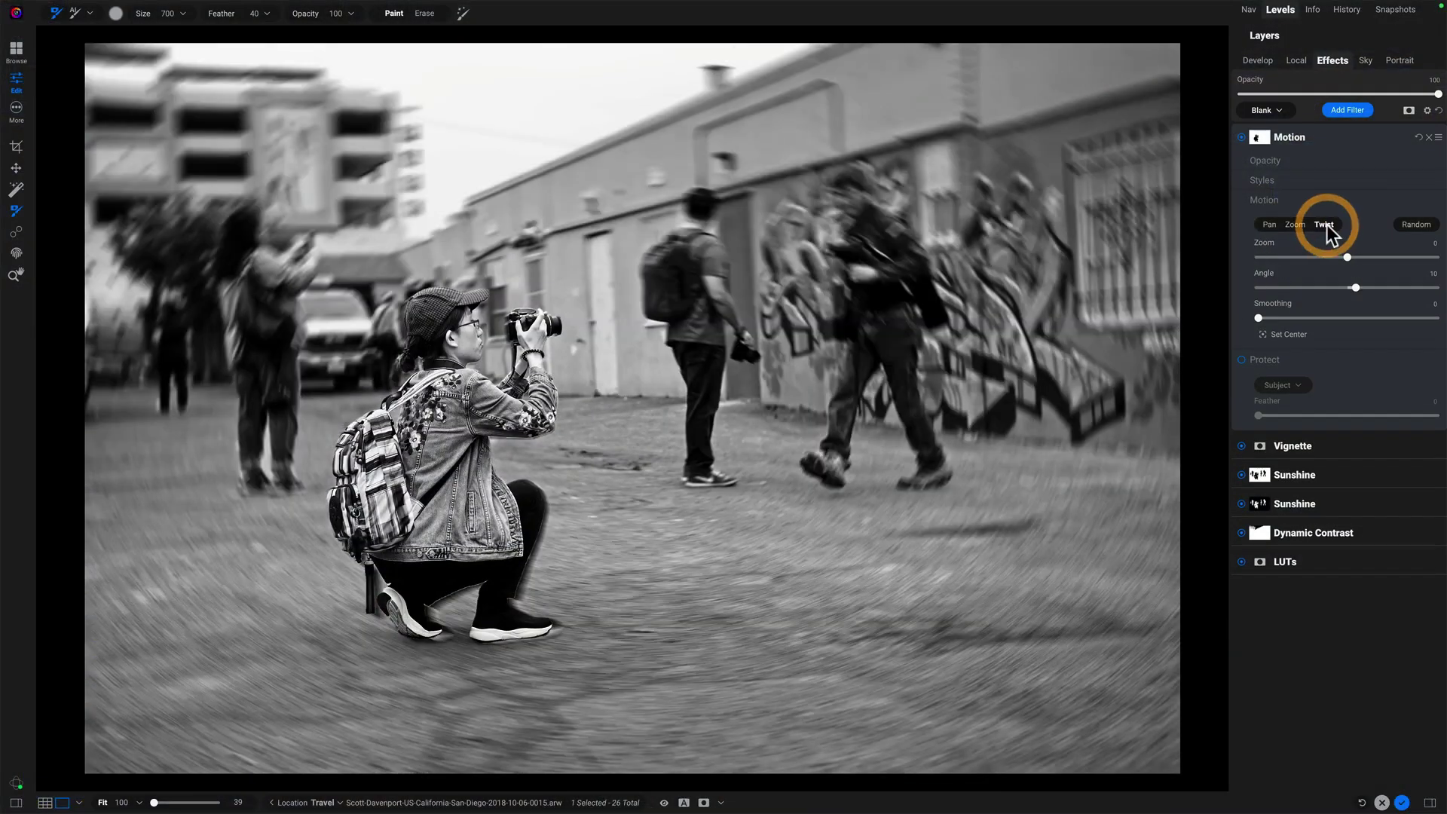
pyautogui.click(1261, 334)
pyautogui.click(420, 453)
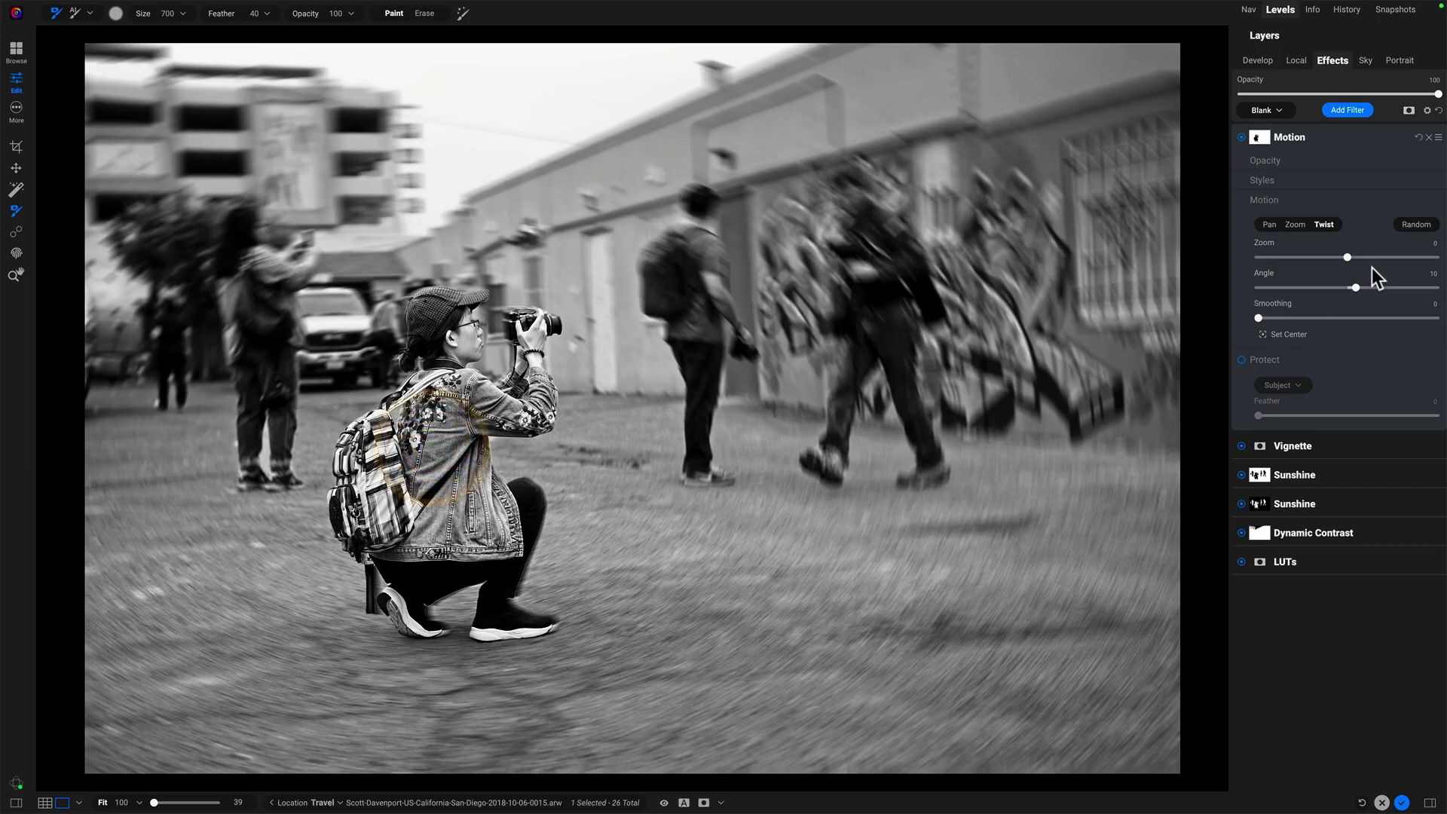
pyautogui.moveTo(1345, 258); pyautogui.dragTo(1356, 288)
pyautogui.click(1350, 258)
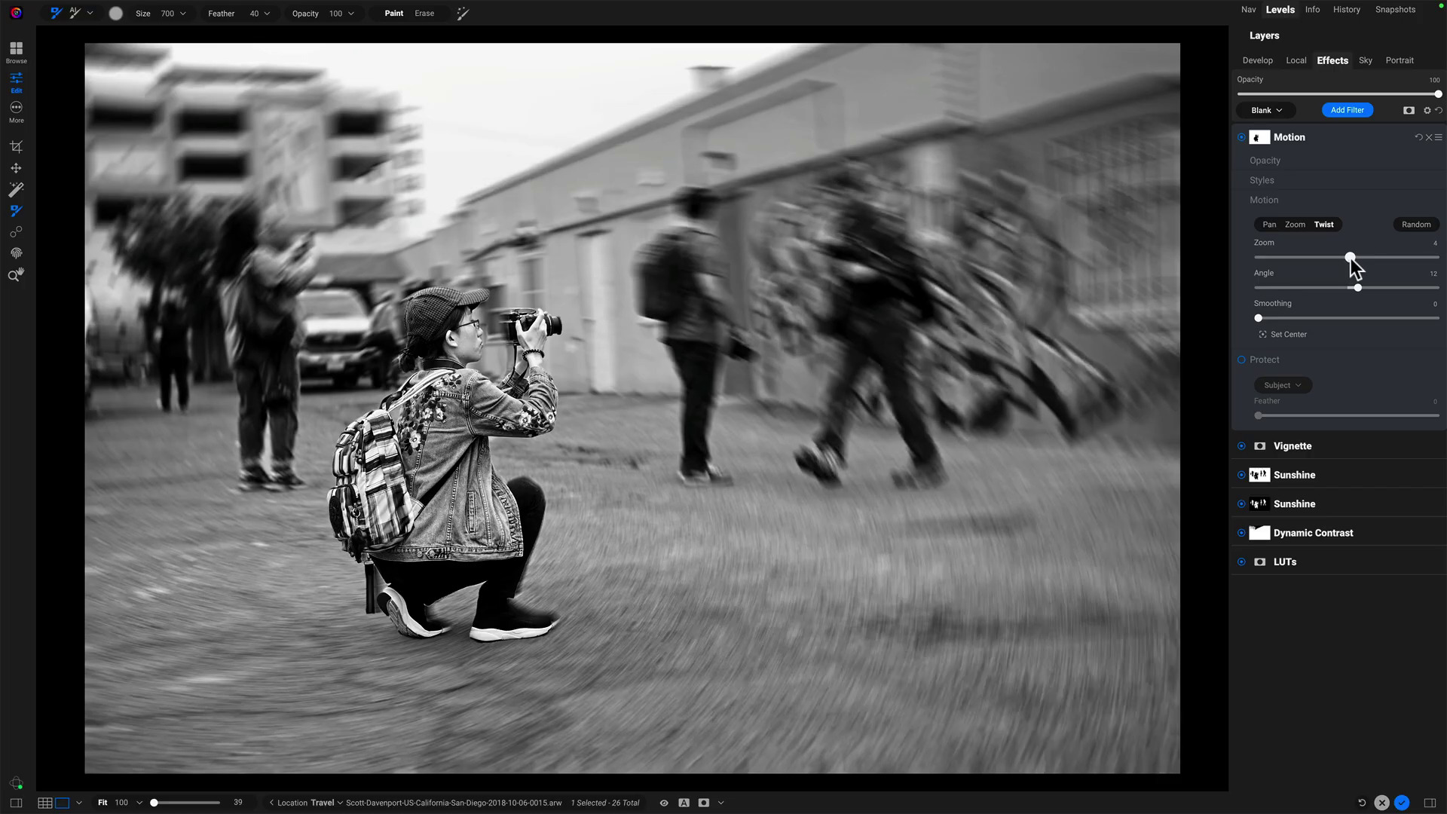
pyautogui.click(1351, 258)
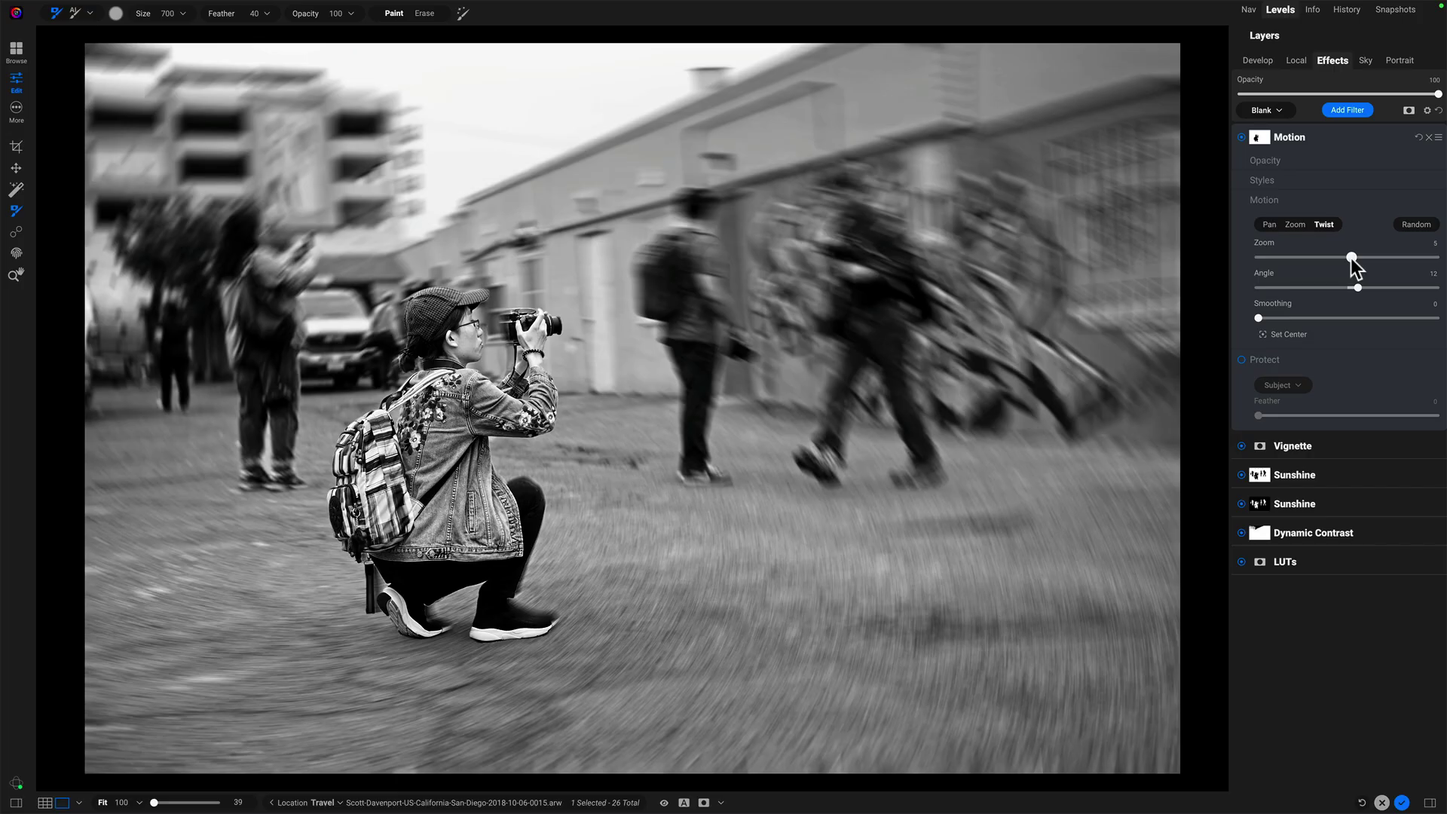
# - Compare the Zoom and Twist versions of the motion blur, finishing on Zoom
pyautogui.click(1297, 222)
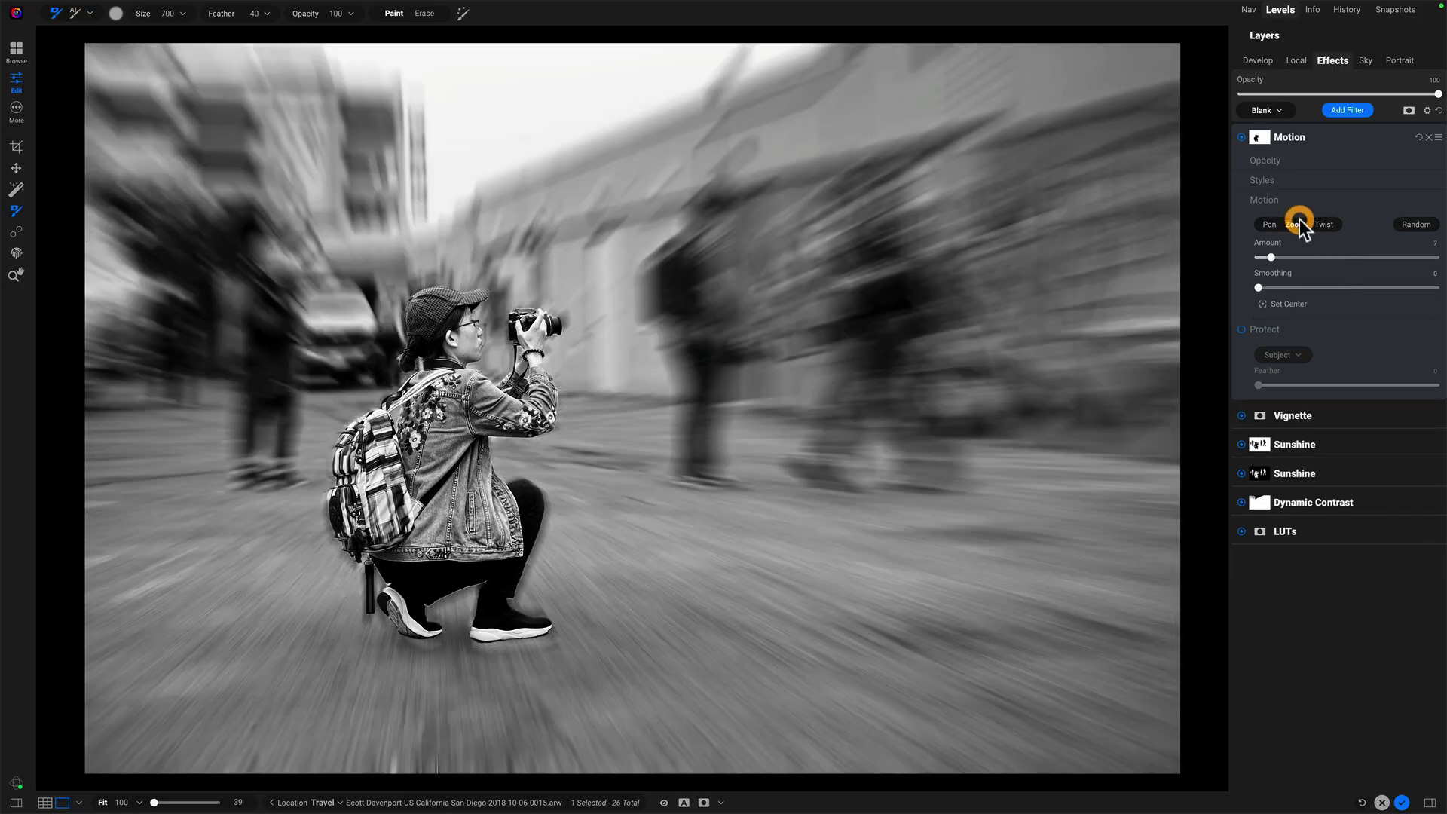
pyautogui.click(1324, 224)
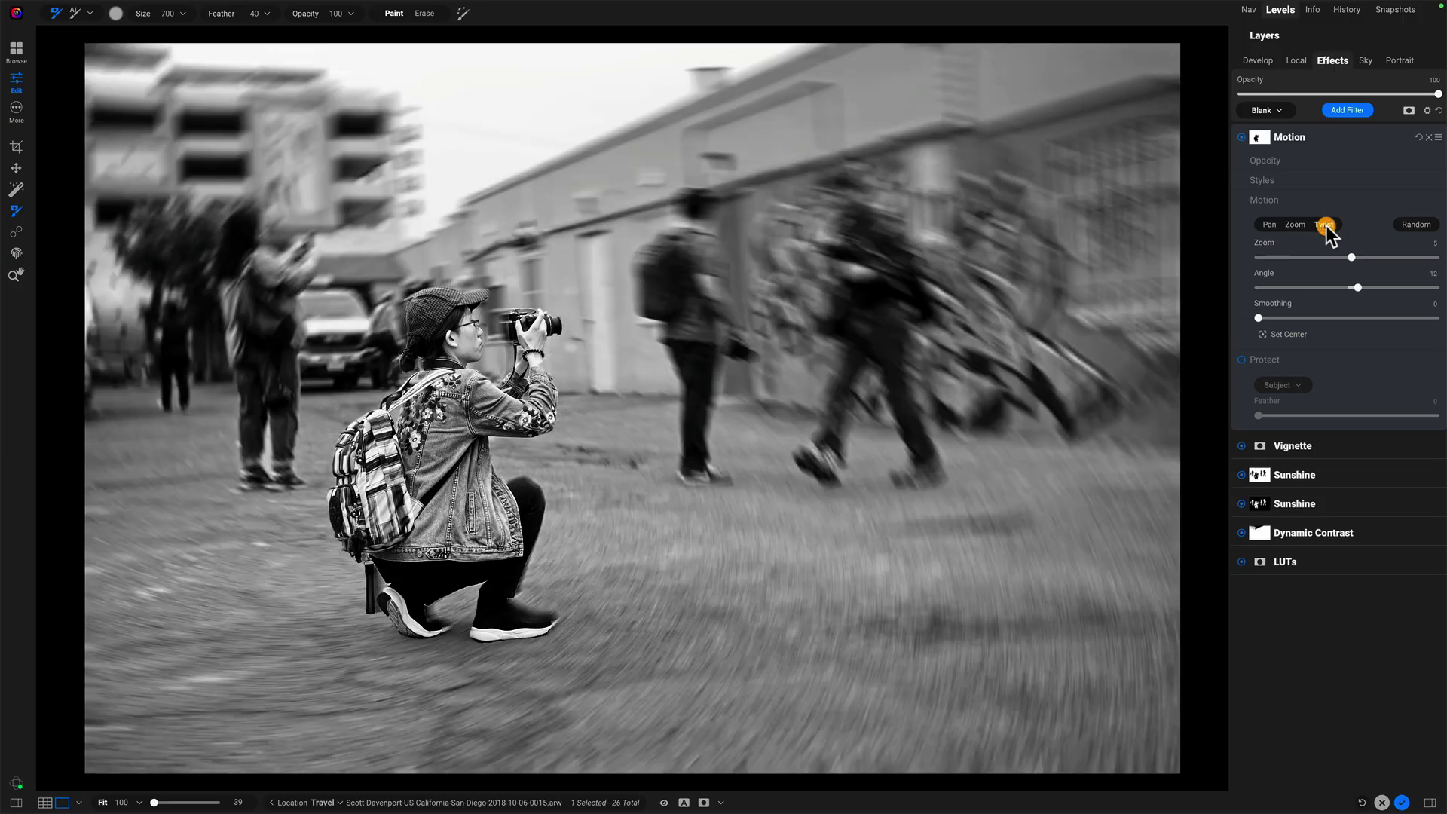
pyautogui.click(1296, 225)
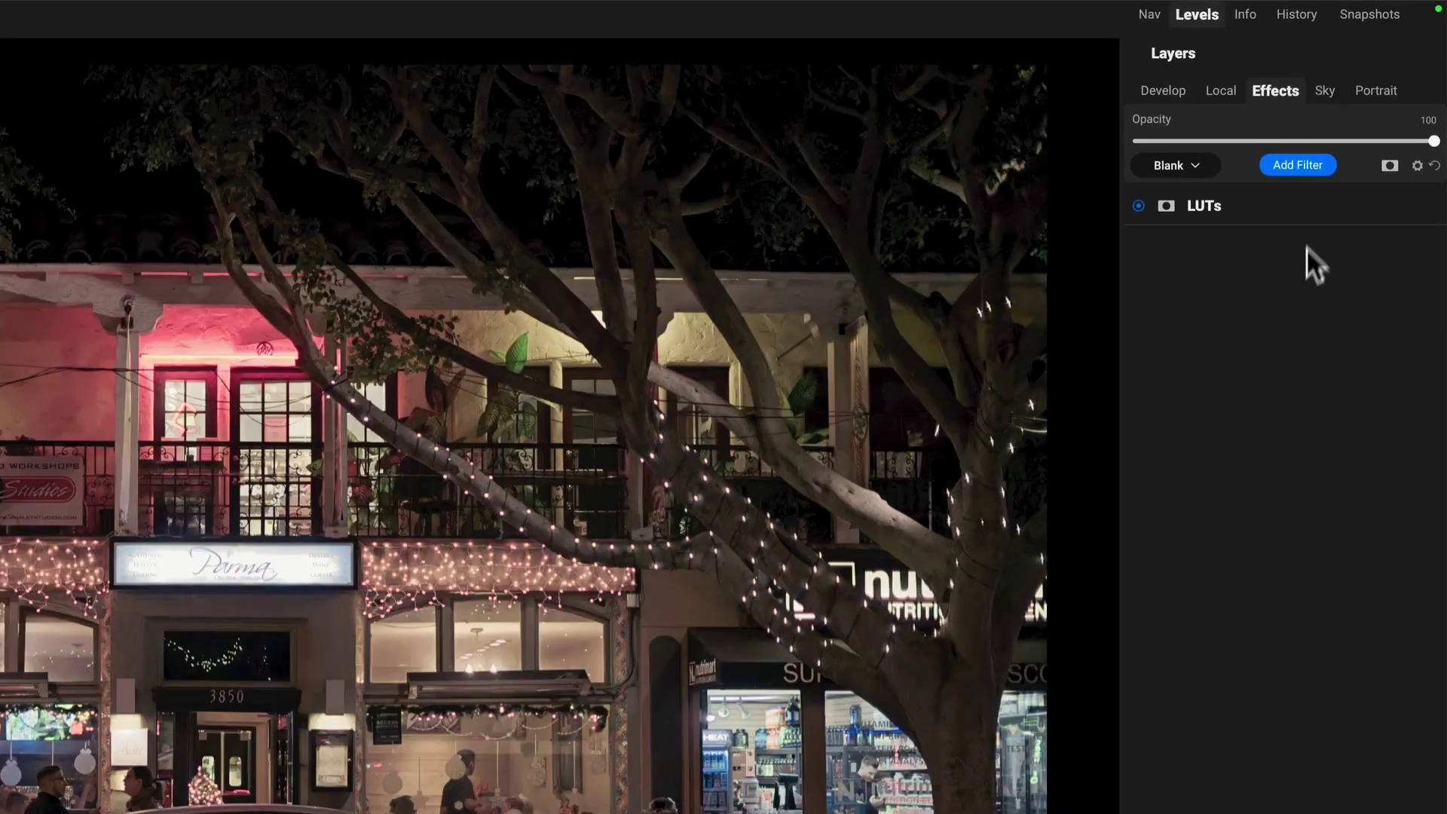
# - Add a Motion filter to the night street photo and apply the Fast Car style
pyautogui.click(1295, 164)
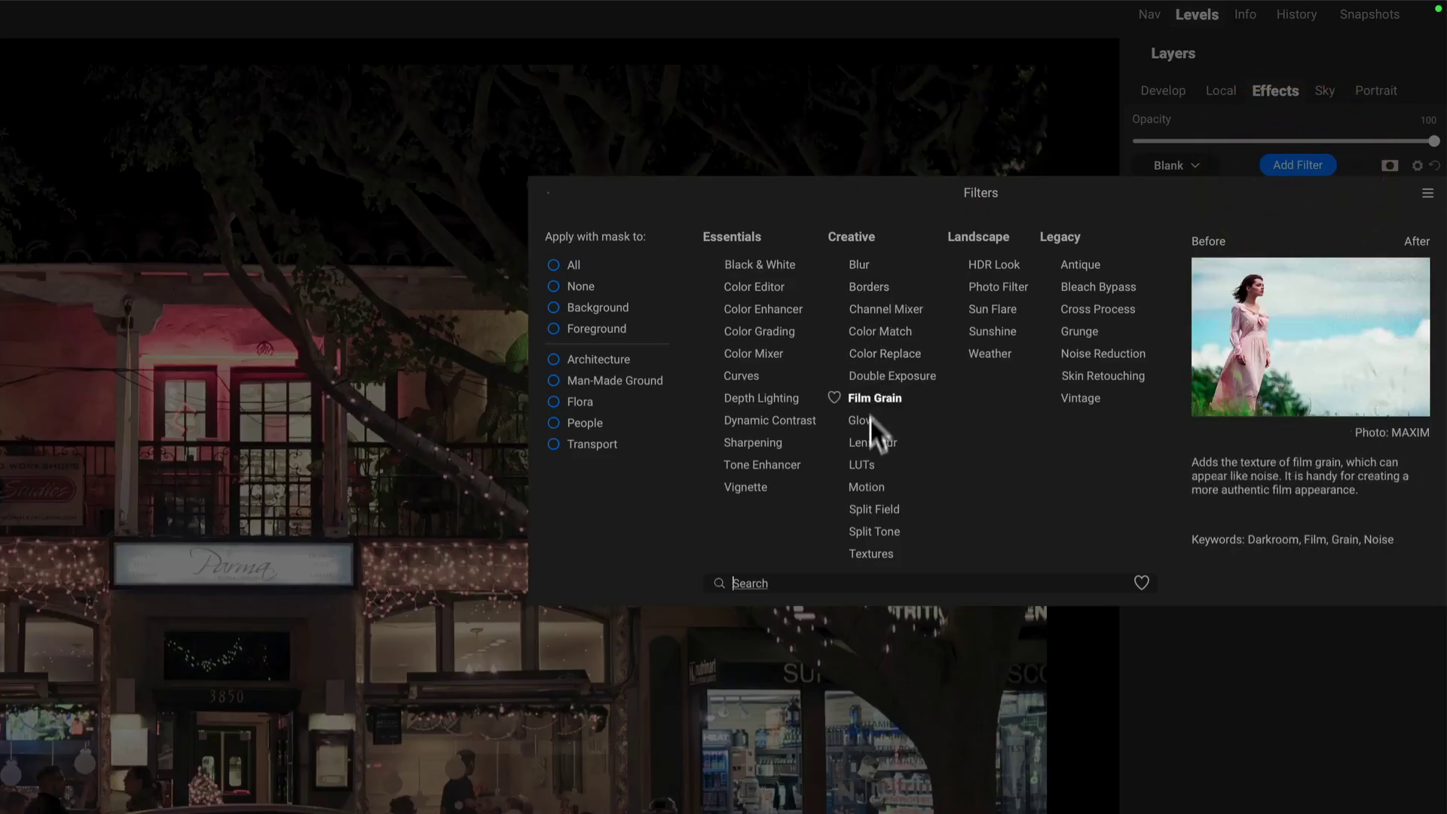
pyautogui.click(871, 477)
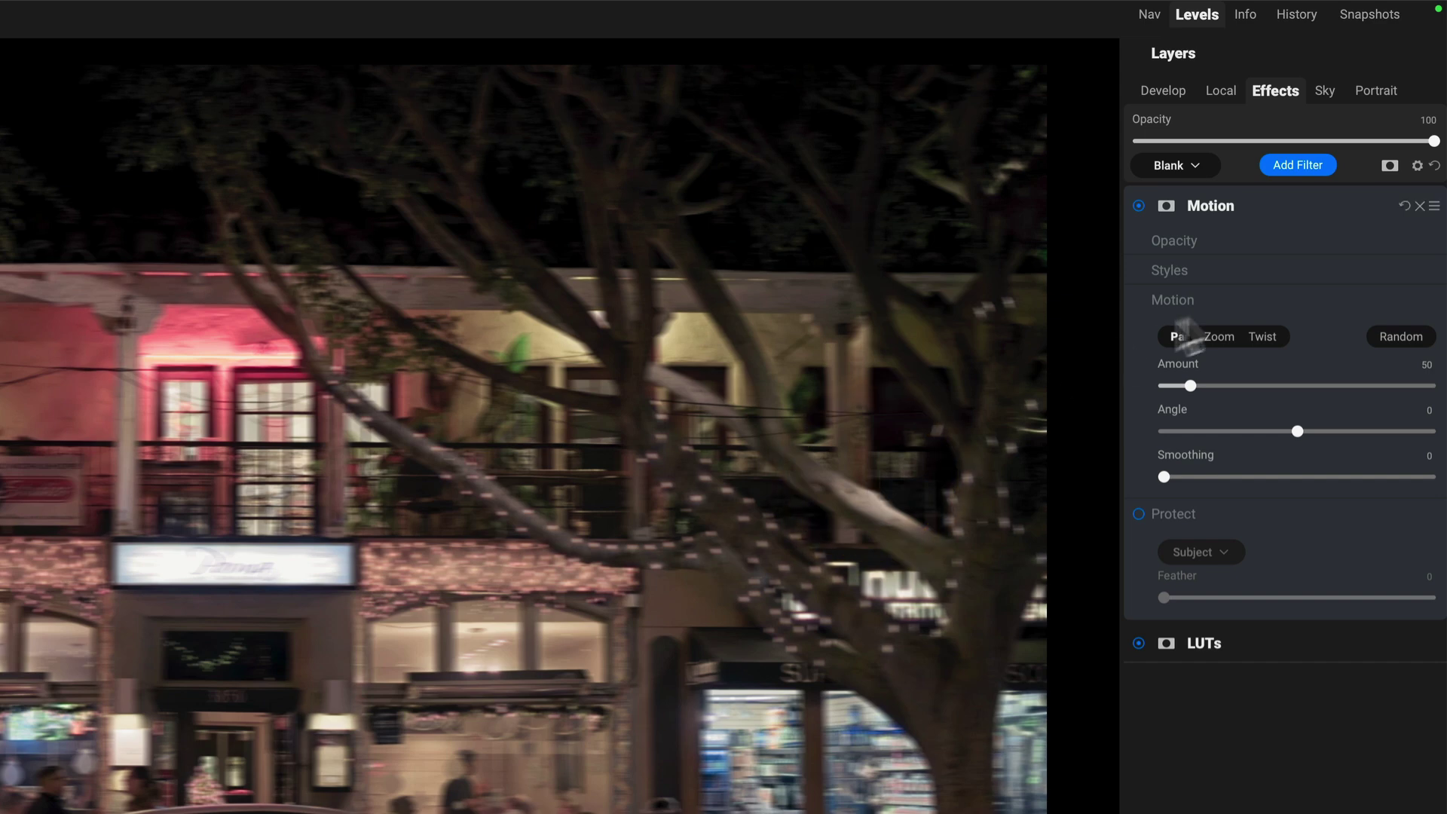
pyautogui.click(1214, 267)
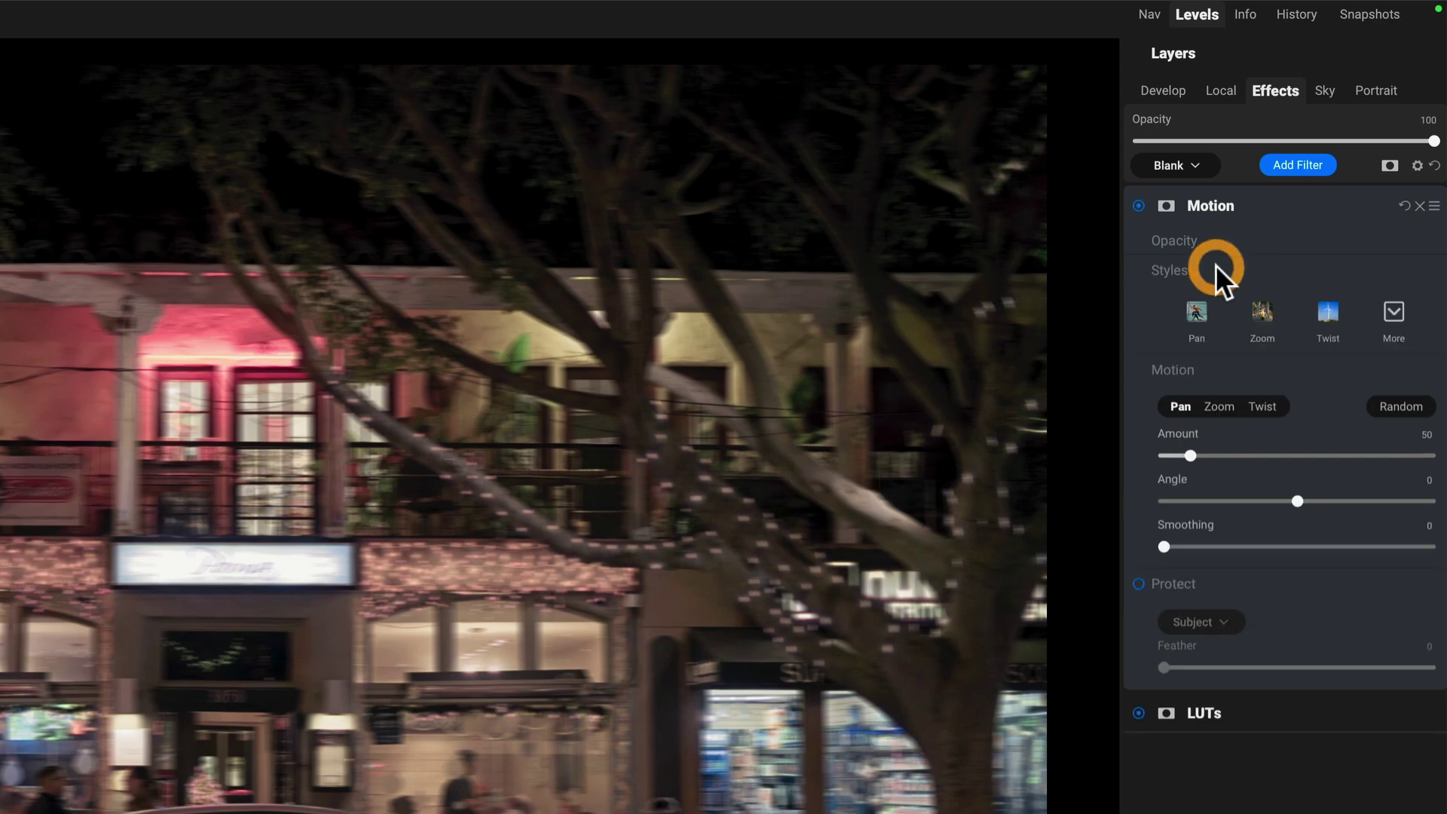
pyautogui.click(1394, 309)
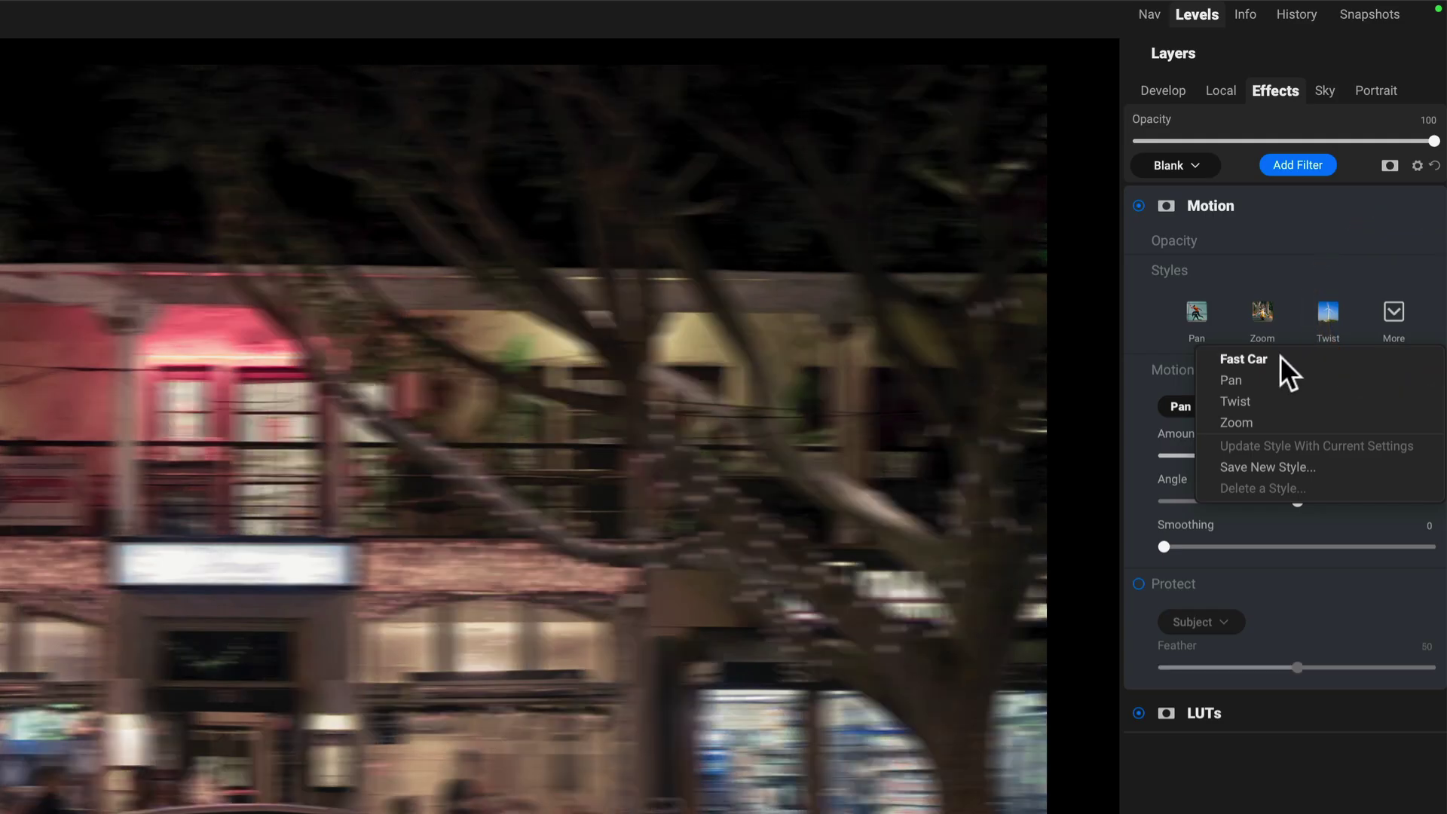
pyautogui.click(1280, 357)
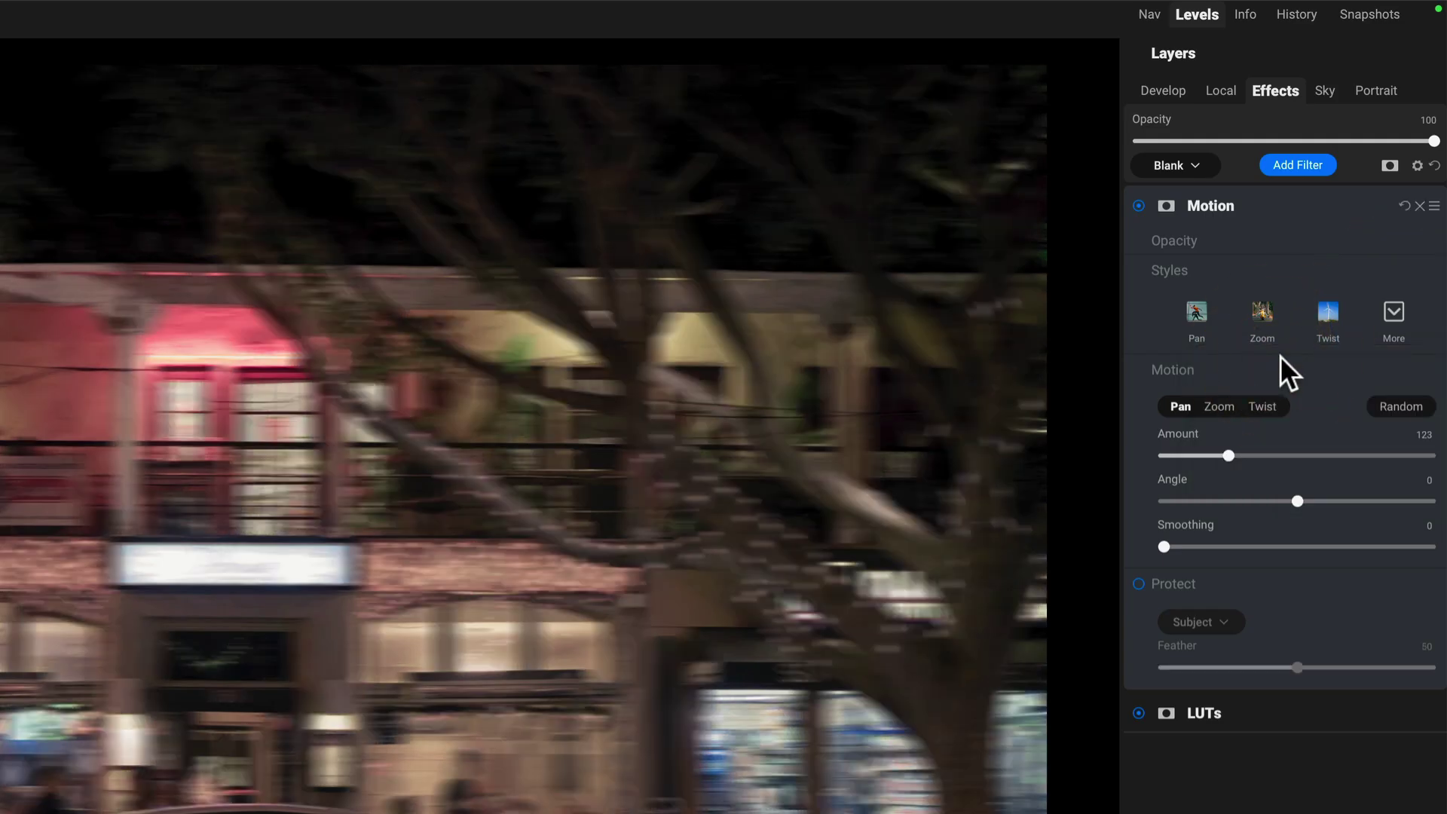
pyautogui.click(1197, 264)
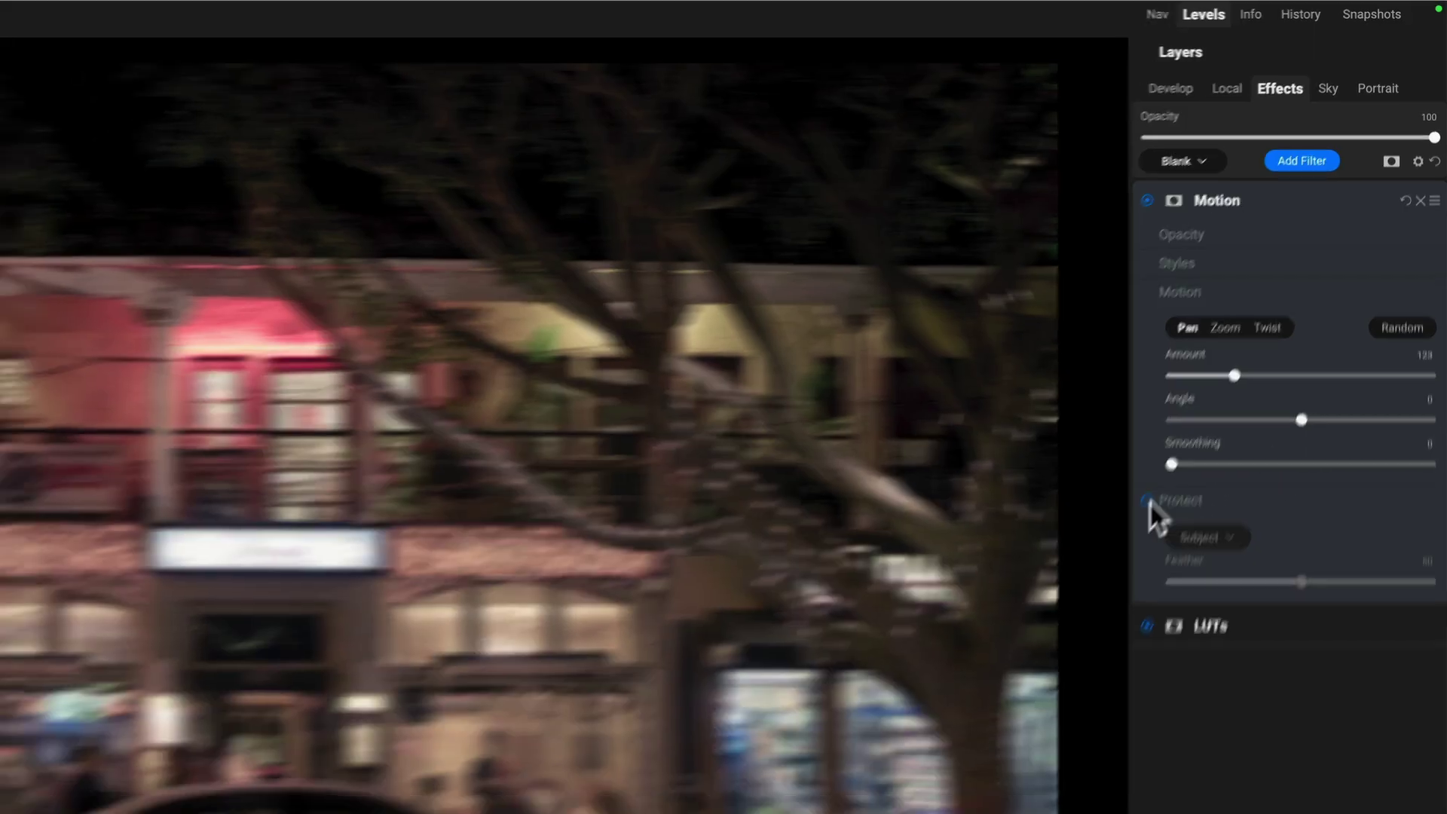
# - Try to protect the subject of the night street photo from the Motion blur
pyautogui.click(1137, 514)
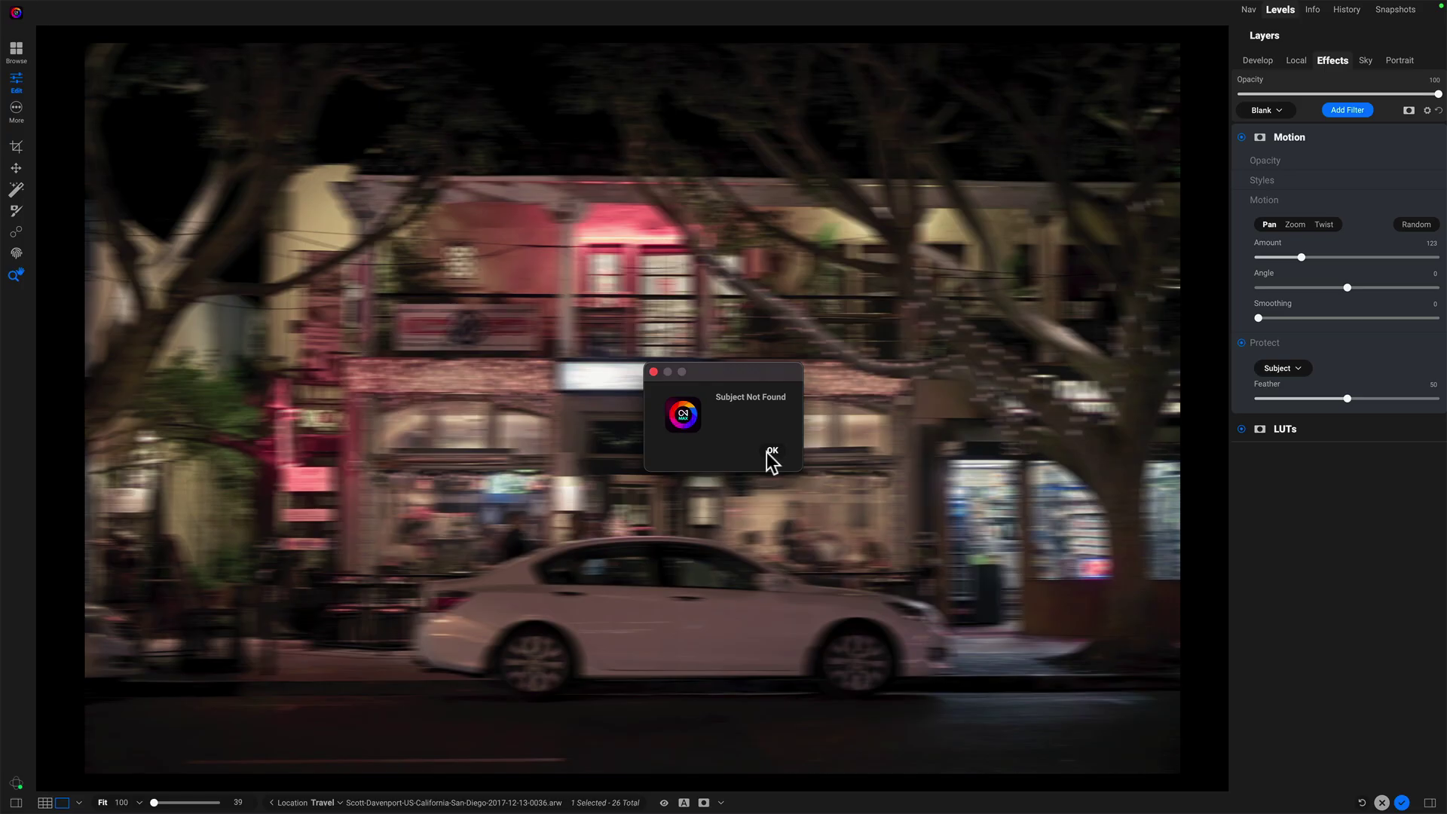
pyautogui.click(771, 450)
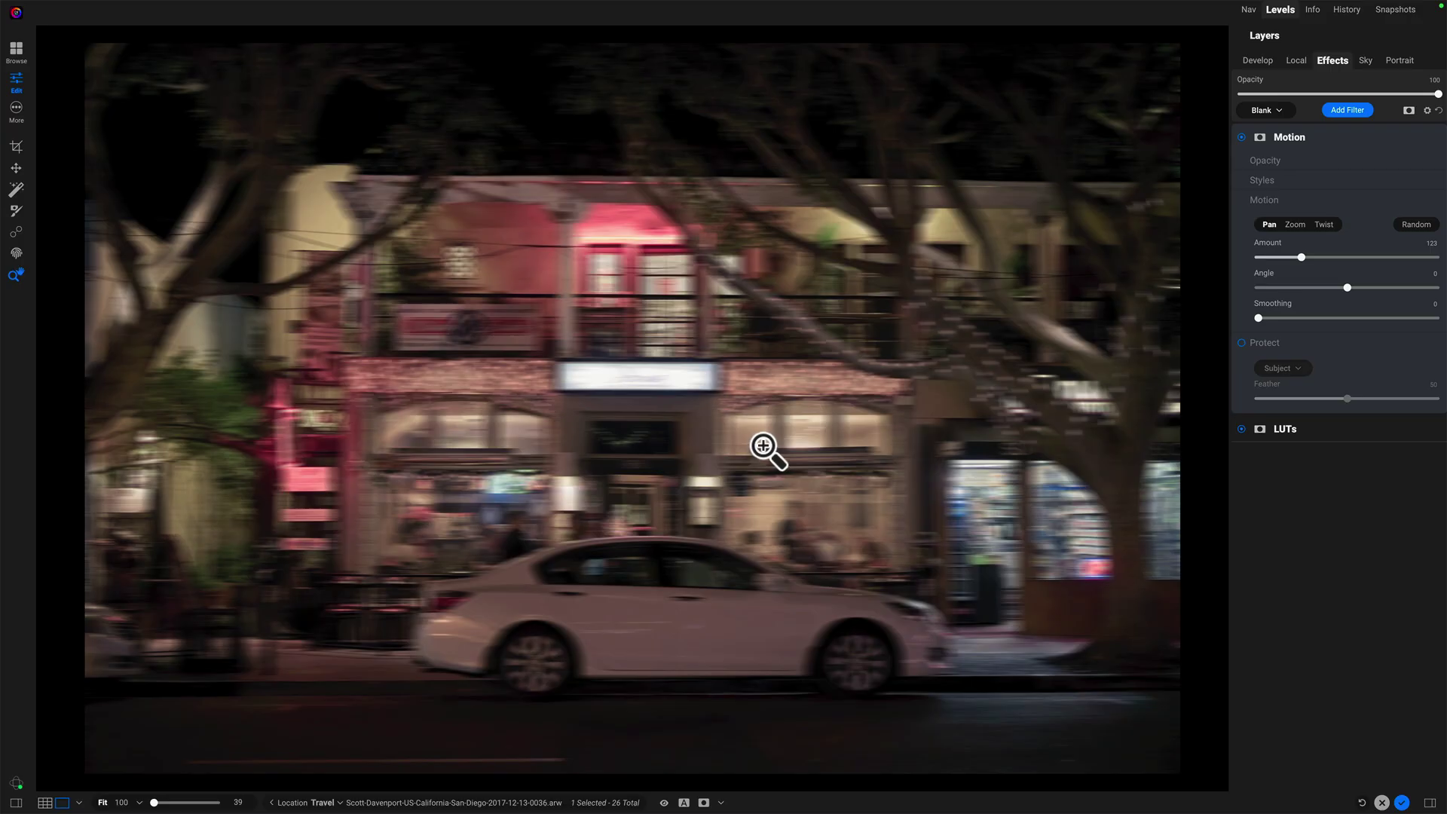
# - Add a Quick Mask AI layer in Subtract mode to the Motion filter's mask
pyautogui.click(1257, 136)
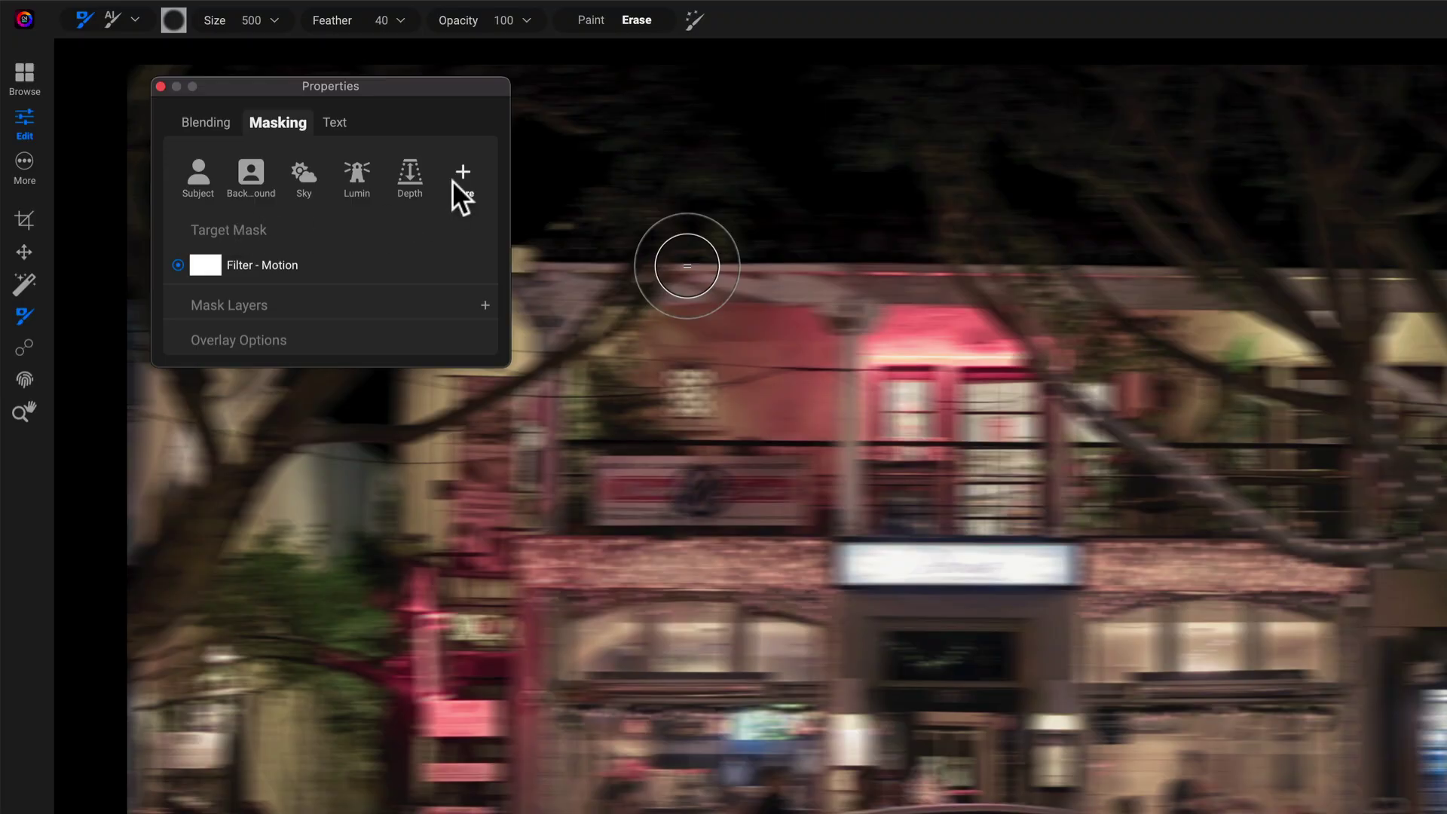
pyautogui.click(463, 172)
pyautogui.moveTo(487, 334)
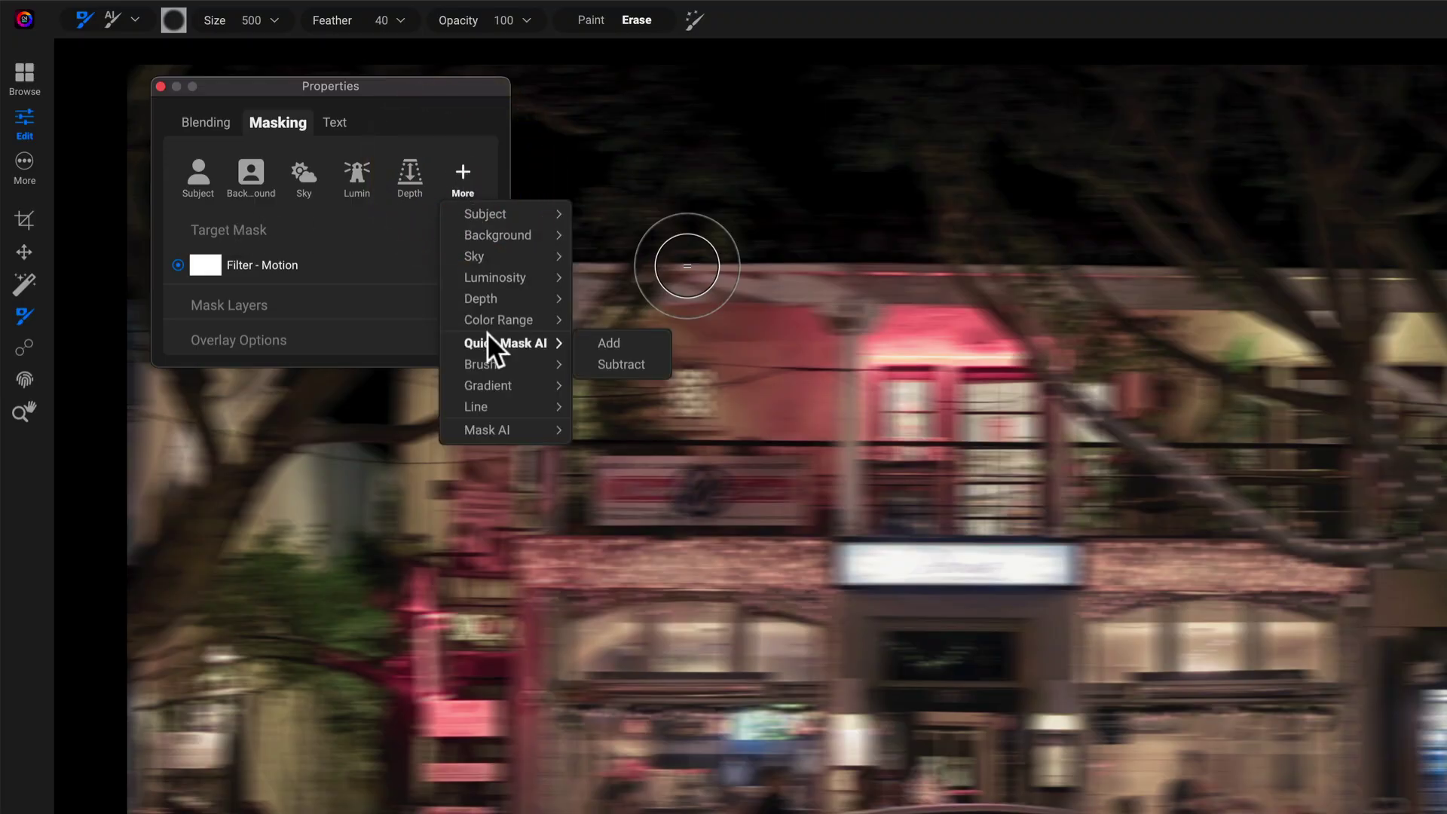
pyautogui.click(617, 358)
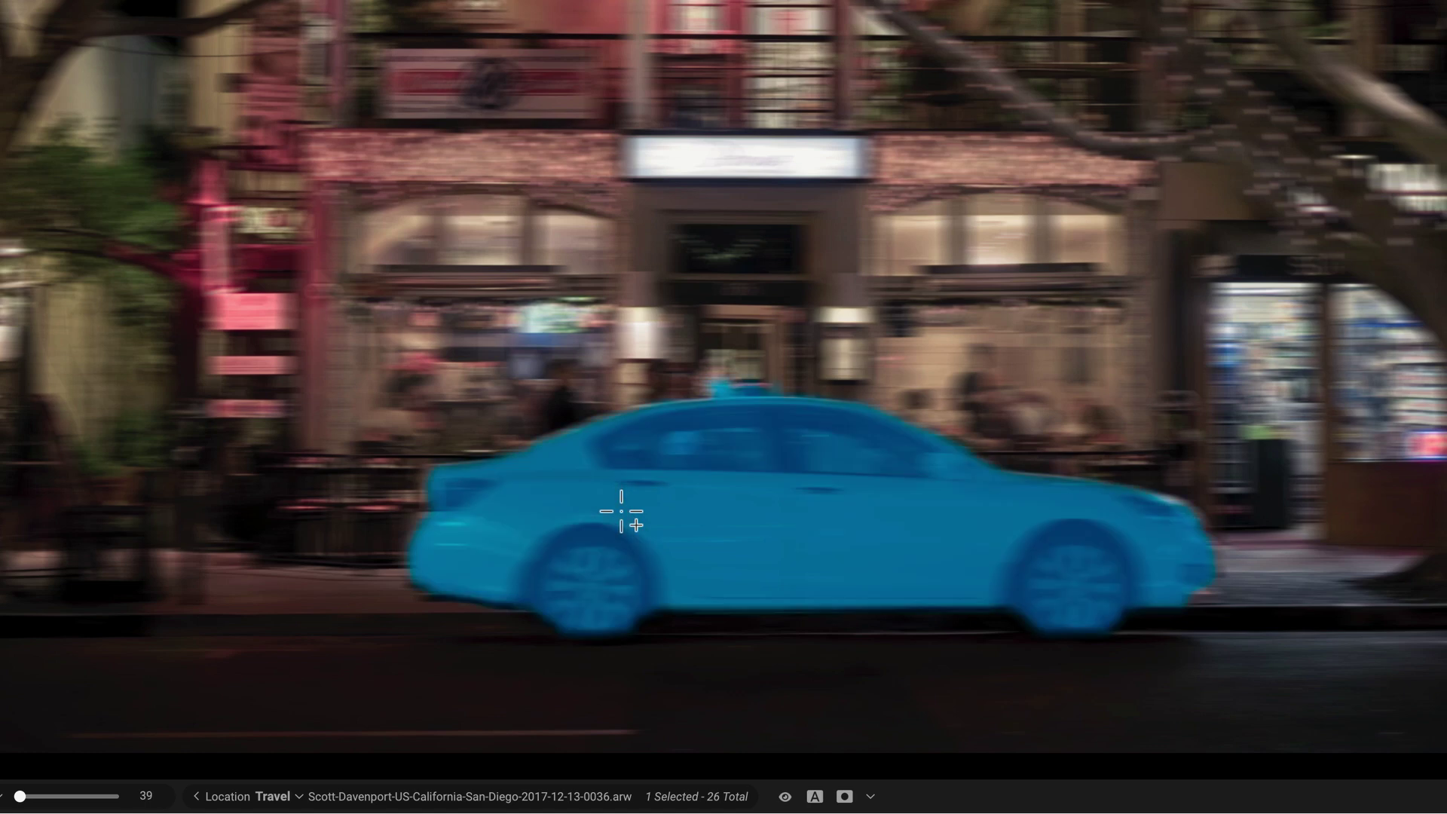
# - Mark the parked white car's body, bumpers and wheels for Quick Mask AI and apply the mask
pyautogui.click(621, 511)
pyautogui.click(1194, 519)
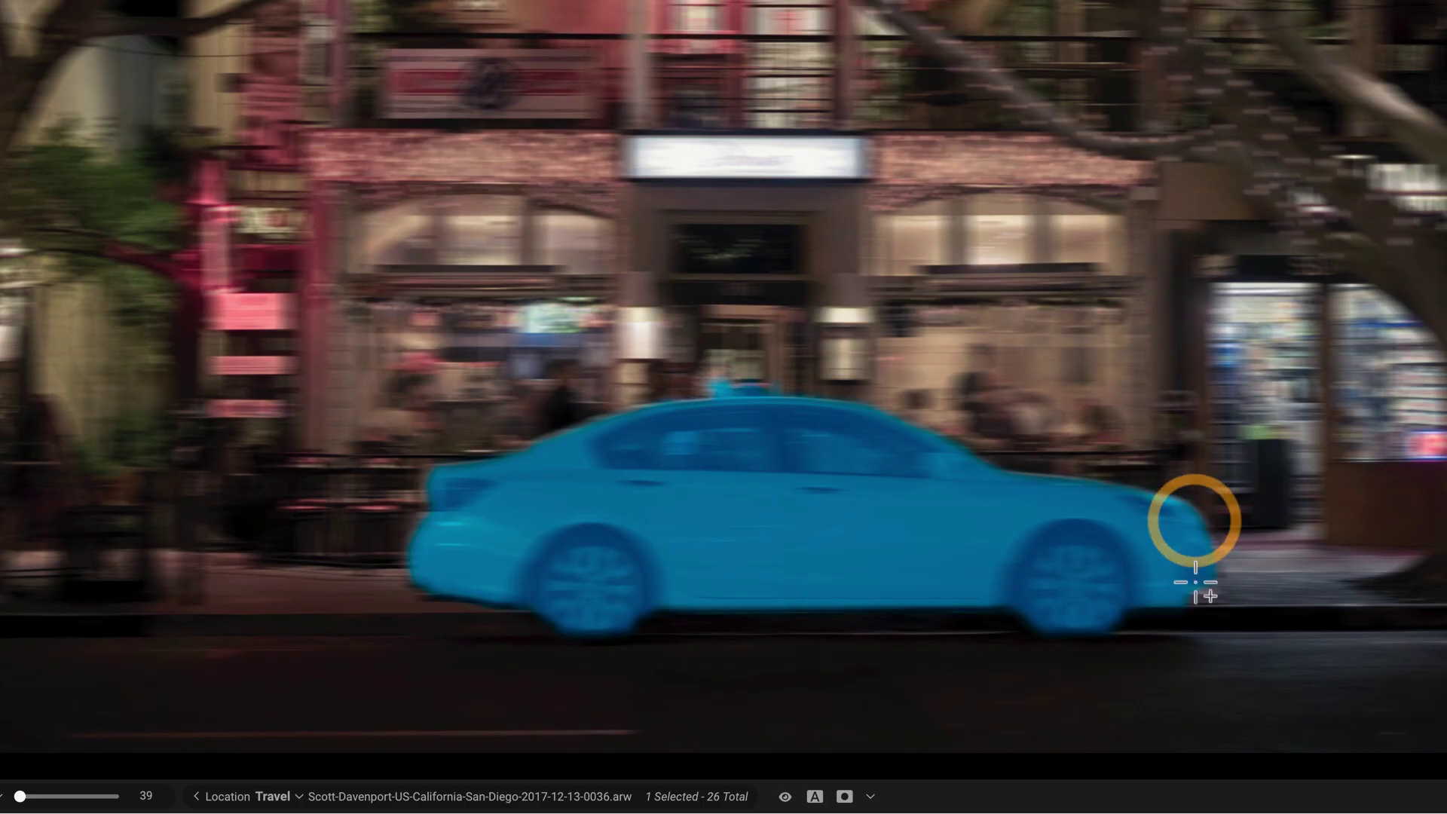
pyautogui.click(1196, 588)
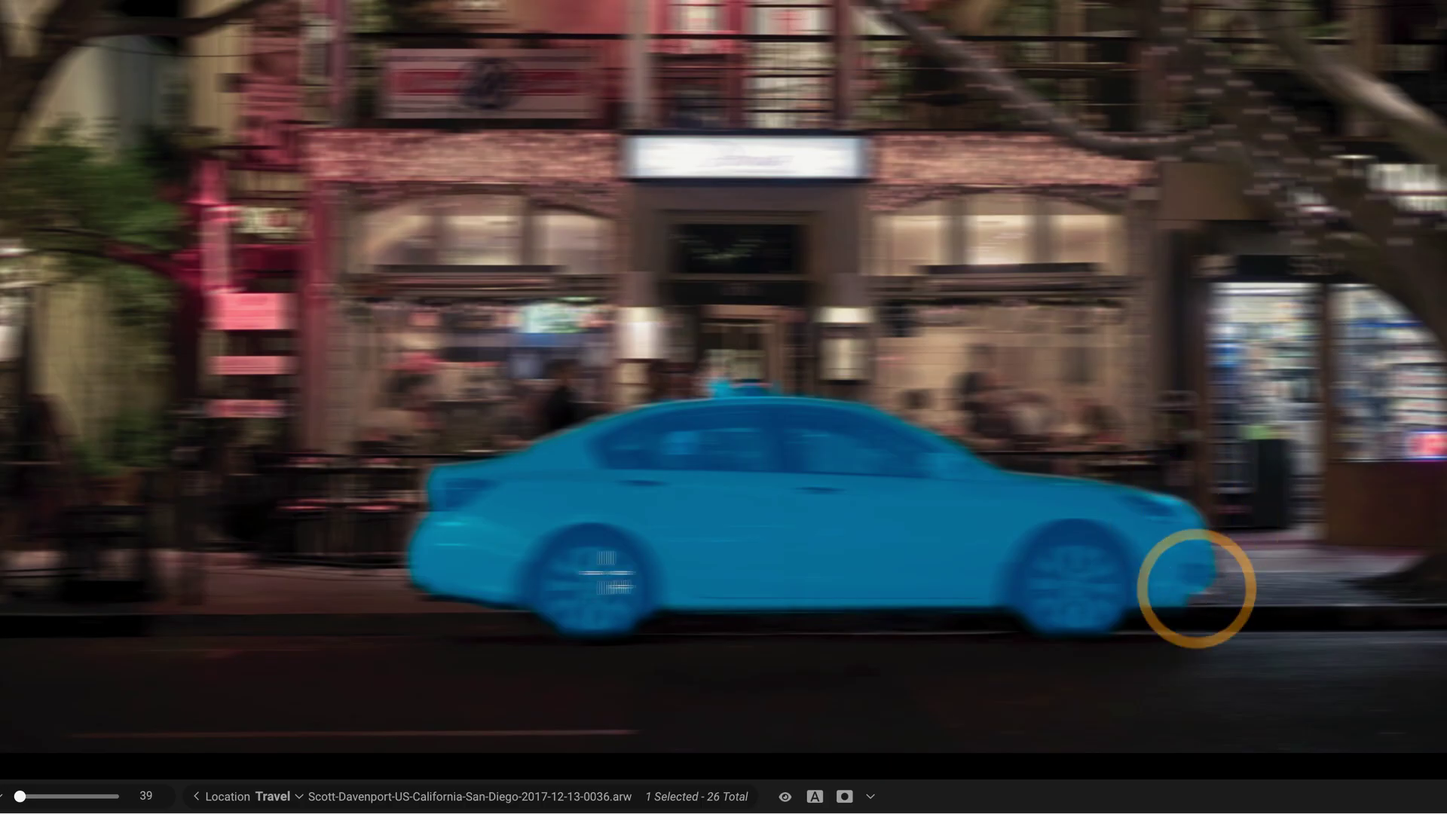
pyautogui.click(443, 594)
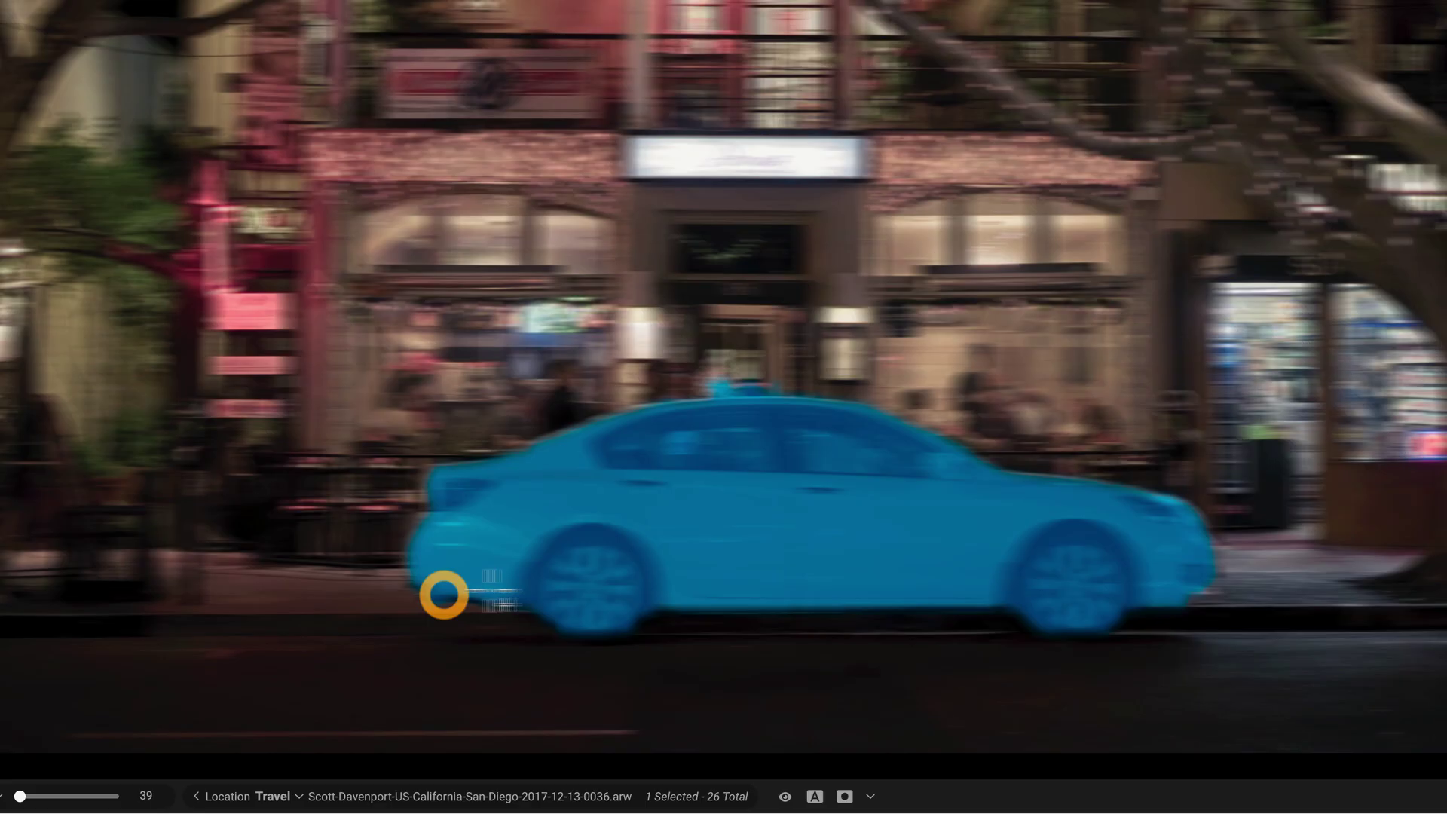
pyautogui.click(597, 629)
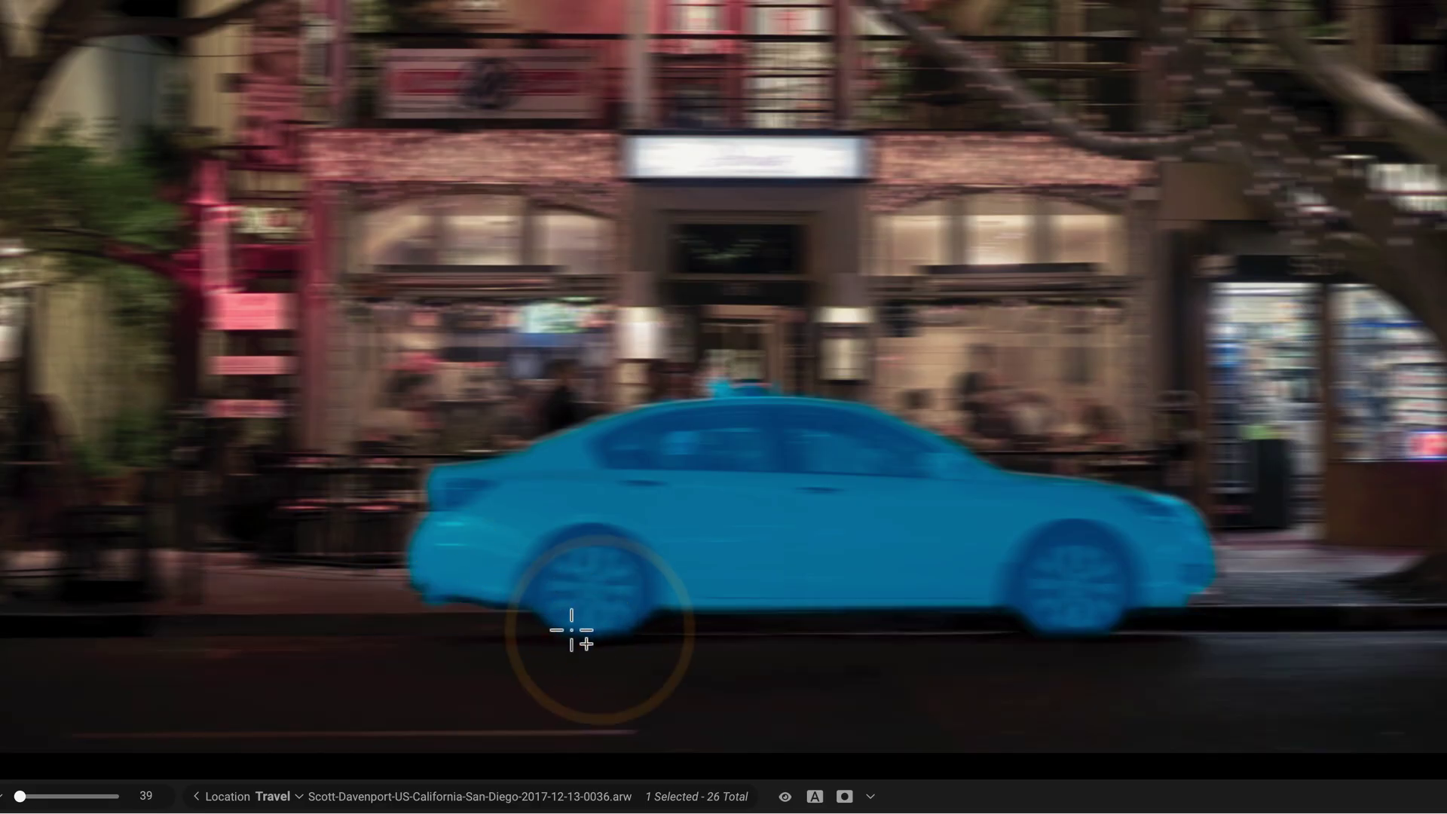
pyautogui.click(572, 631)
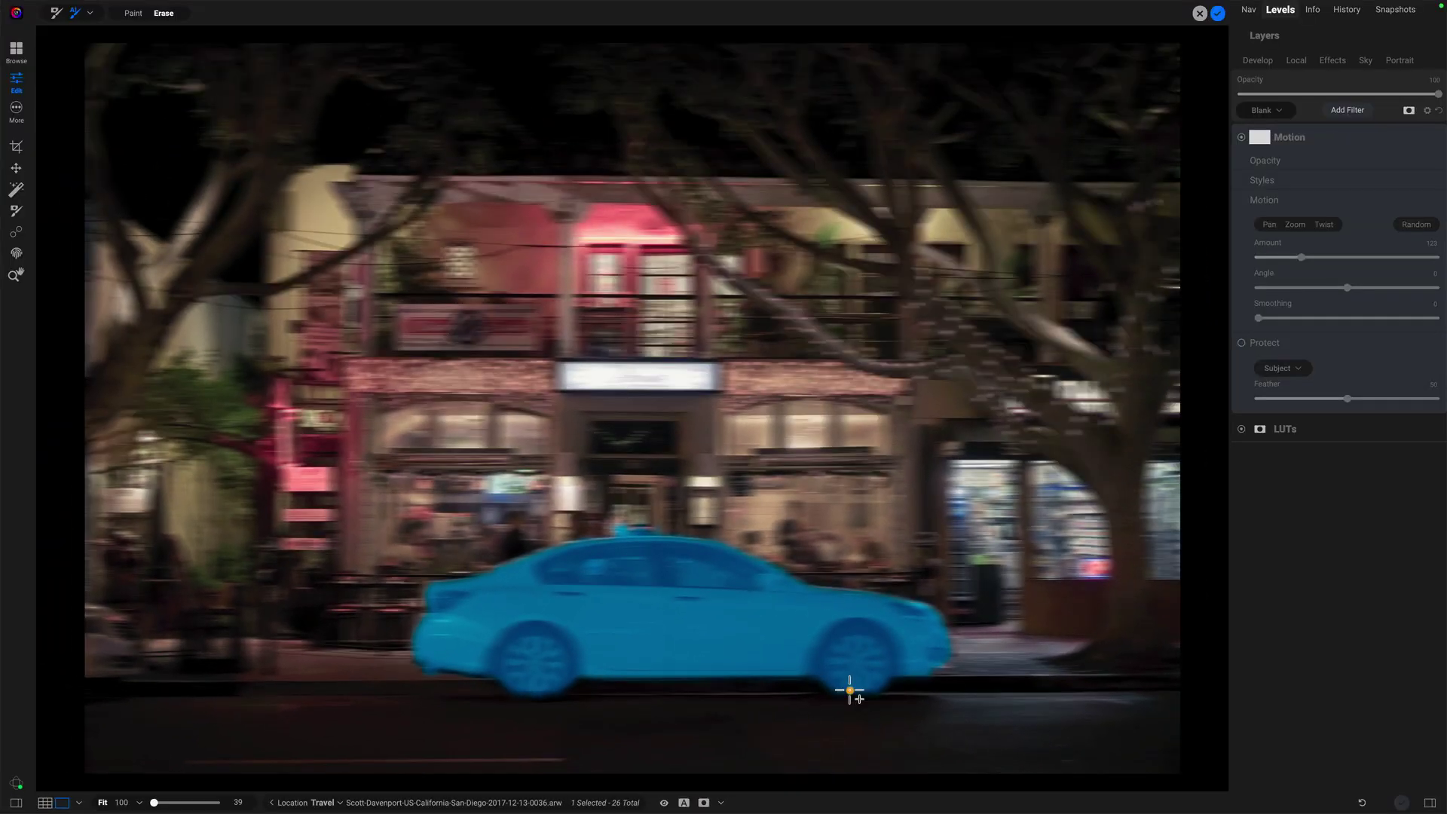
pyautogui.click(1062, 627)
pyautogui.click(1216, 14)
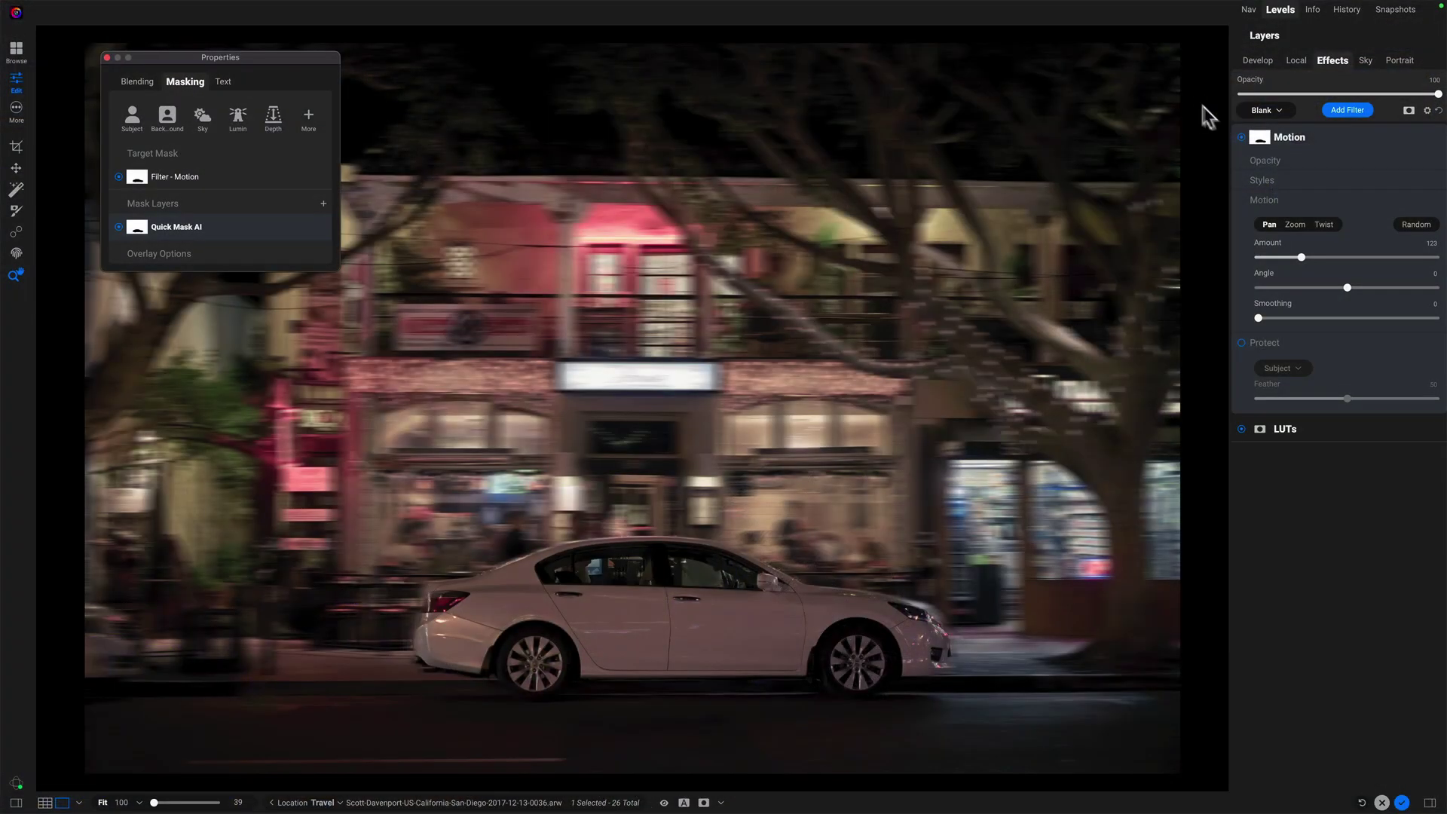
# - Add a second Motion filter using the Twist blur and set its angle to 8
pyautogui.click(1345, 110)
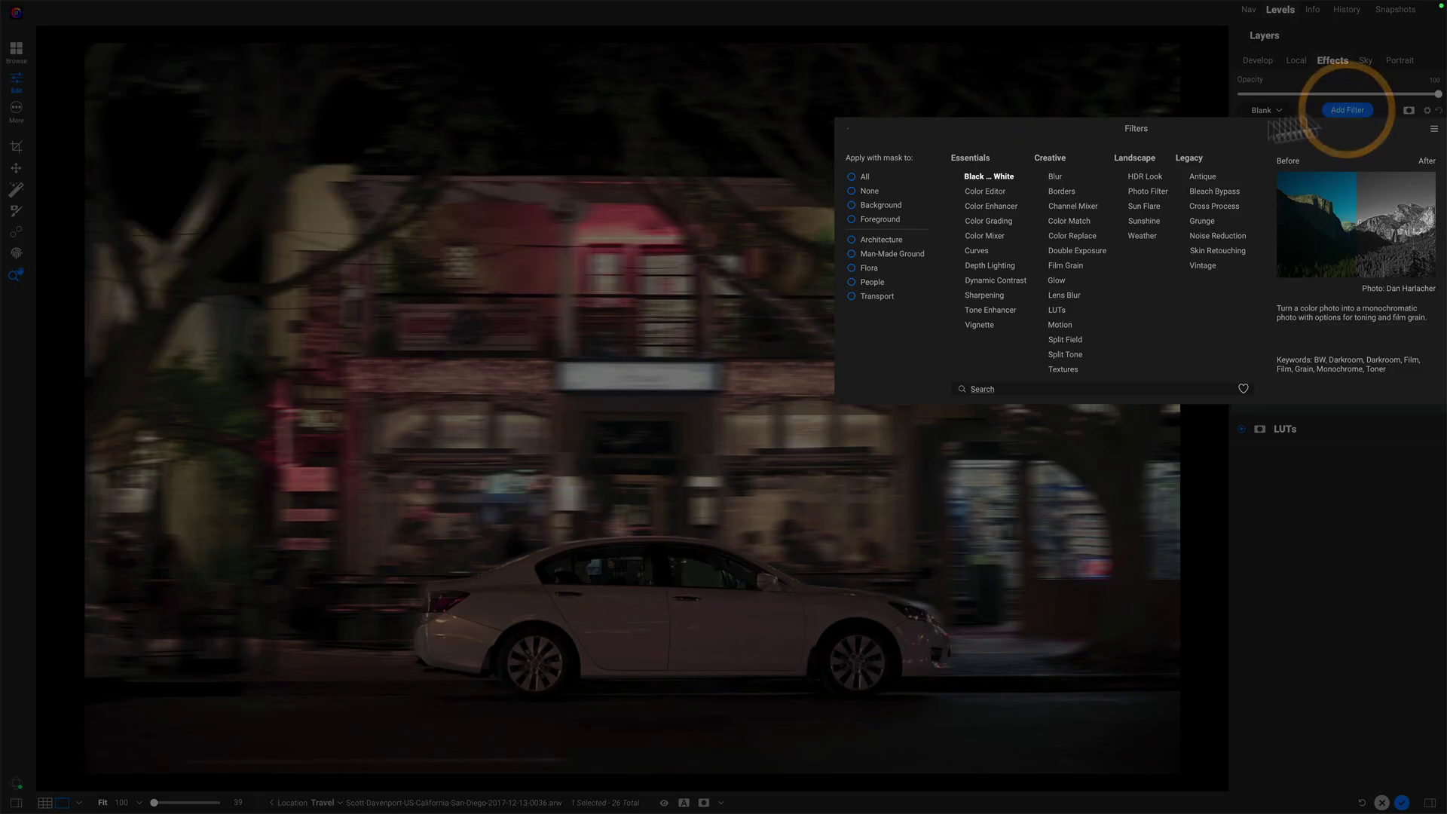
pyautogui.click(1058, 324)
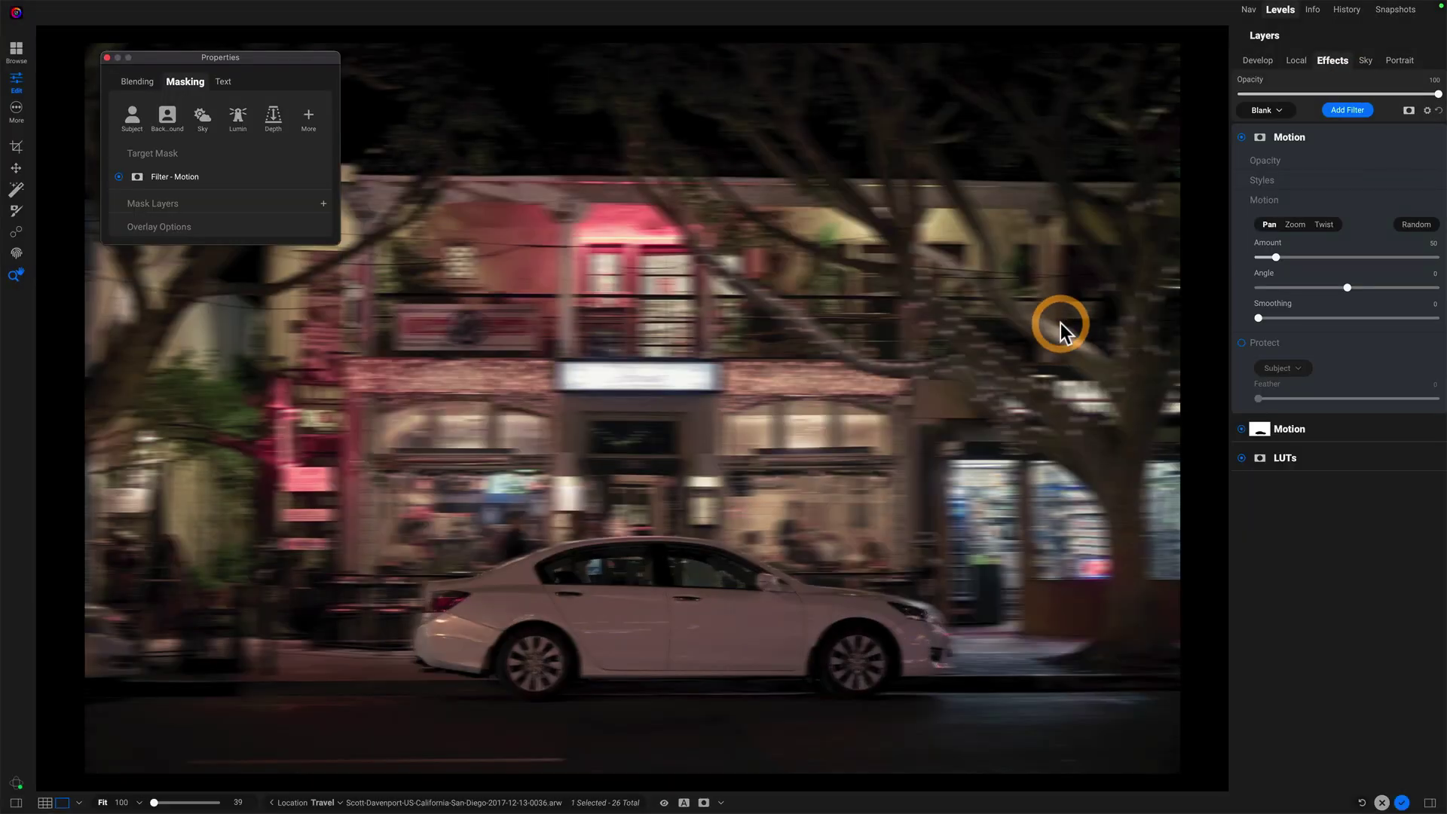
pyautogui.click(1324, 224)
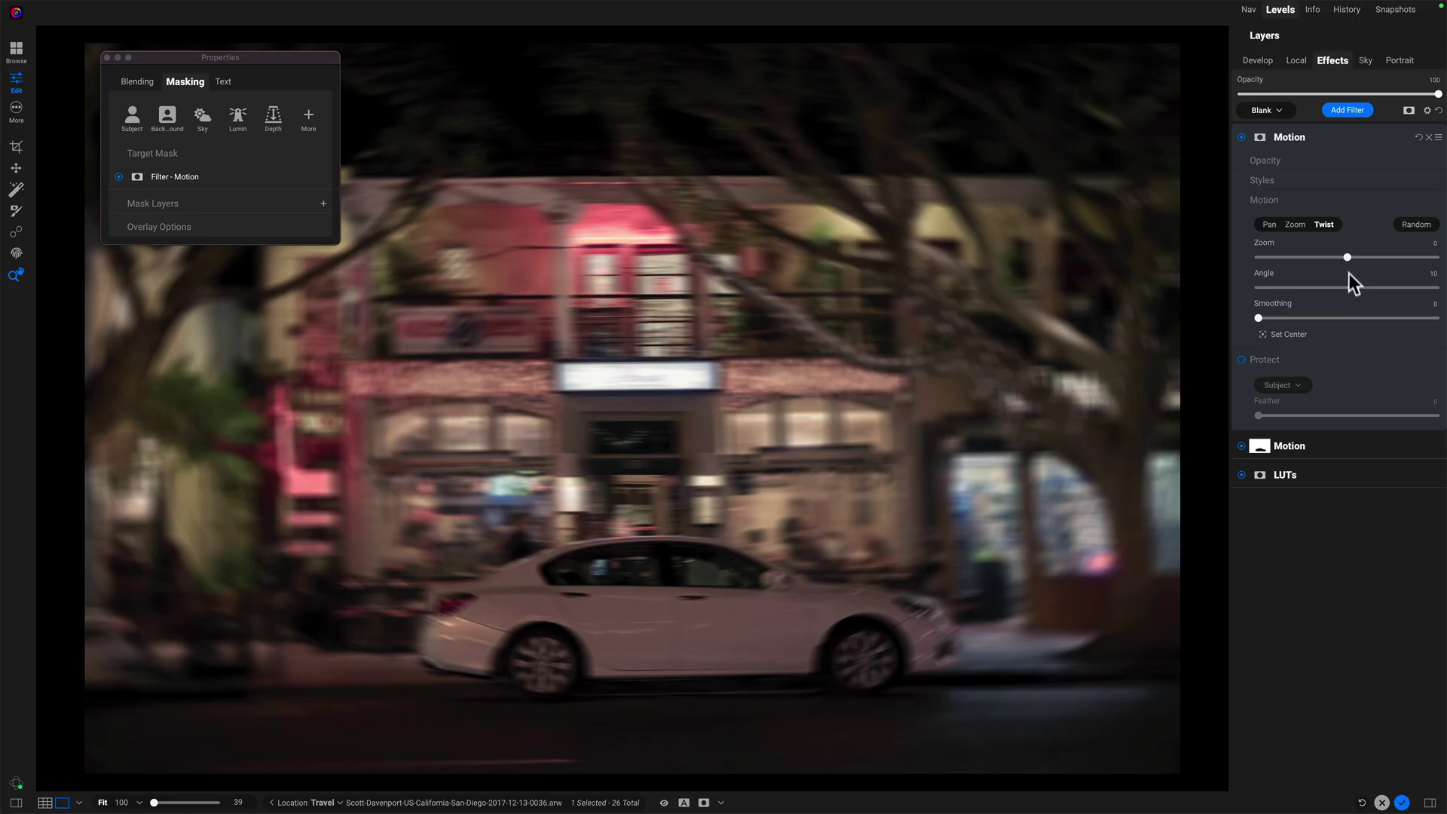
pyautogui.moveTo(1353, 288); pyautogui.dragTo(1352, 289)
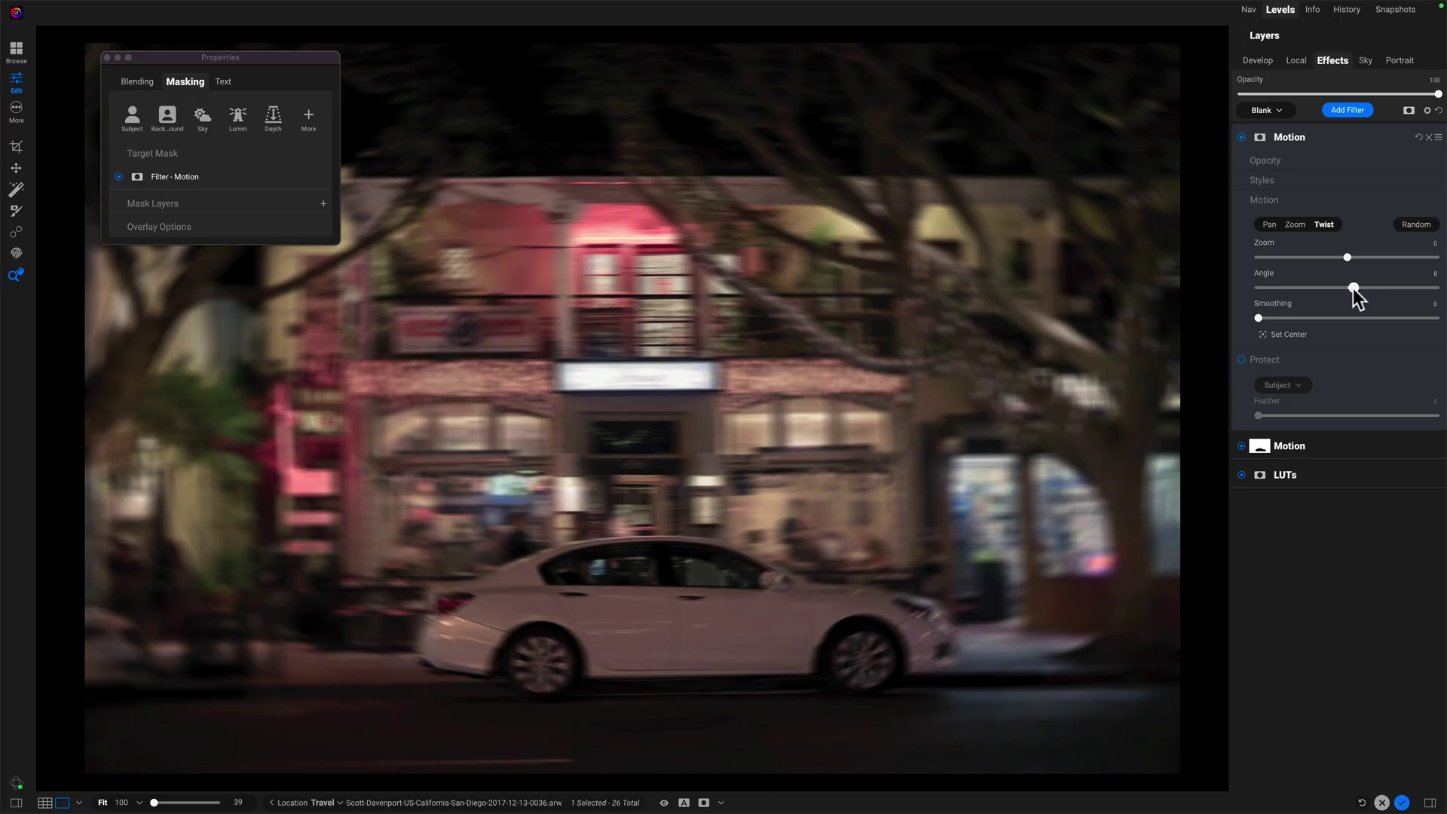
pyautogui.click(1353, 288)
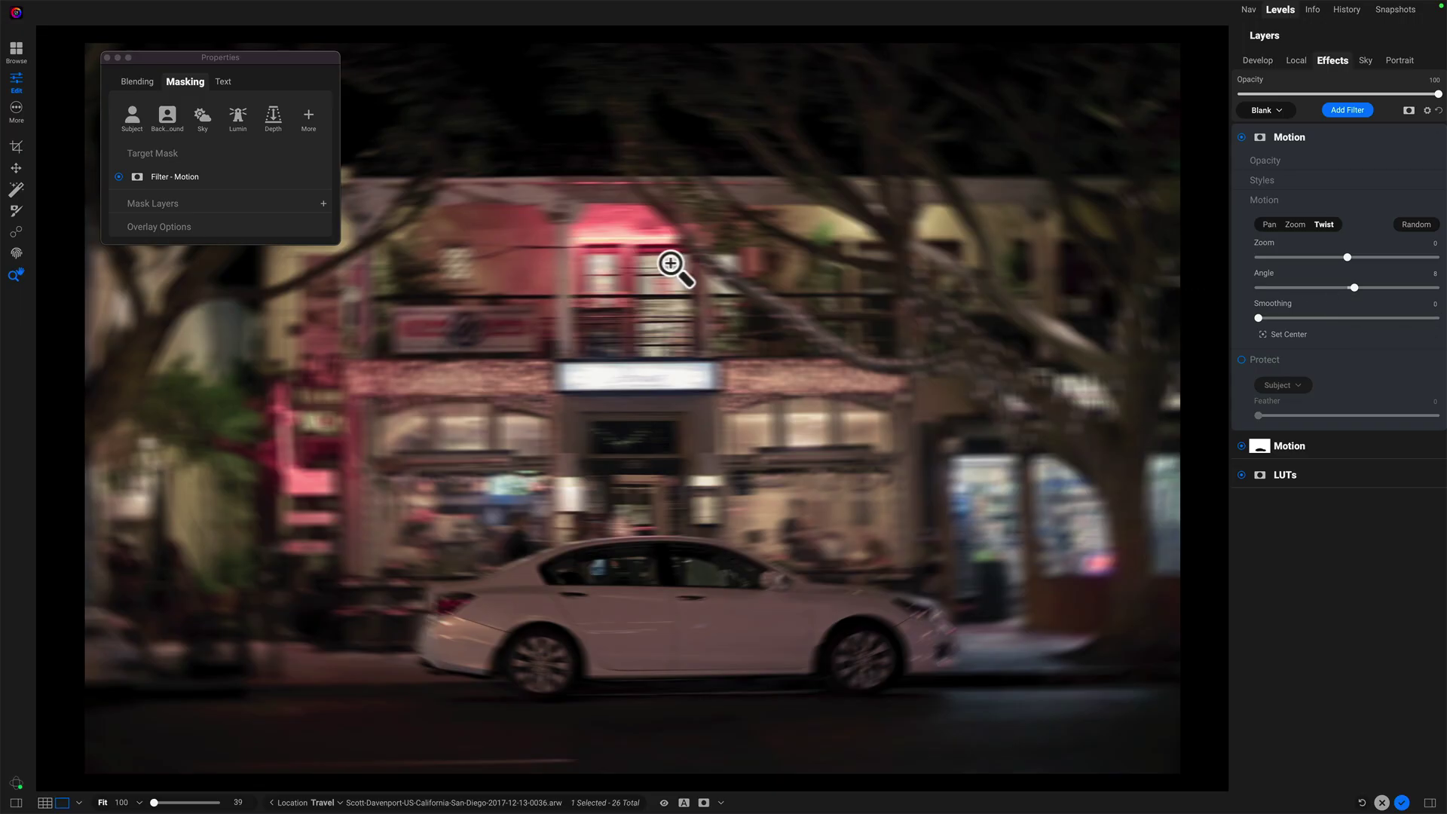
# - Invert the second Motion filter's mask to black and add a Brush layer in Add mode
pyautogui.click(324, 178)
pyautogui.click(336, 205)
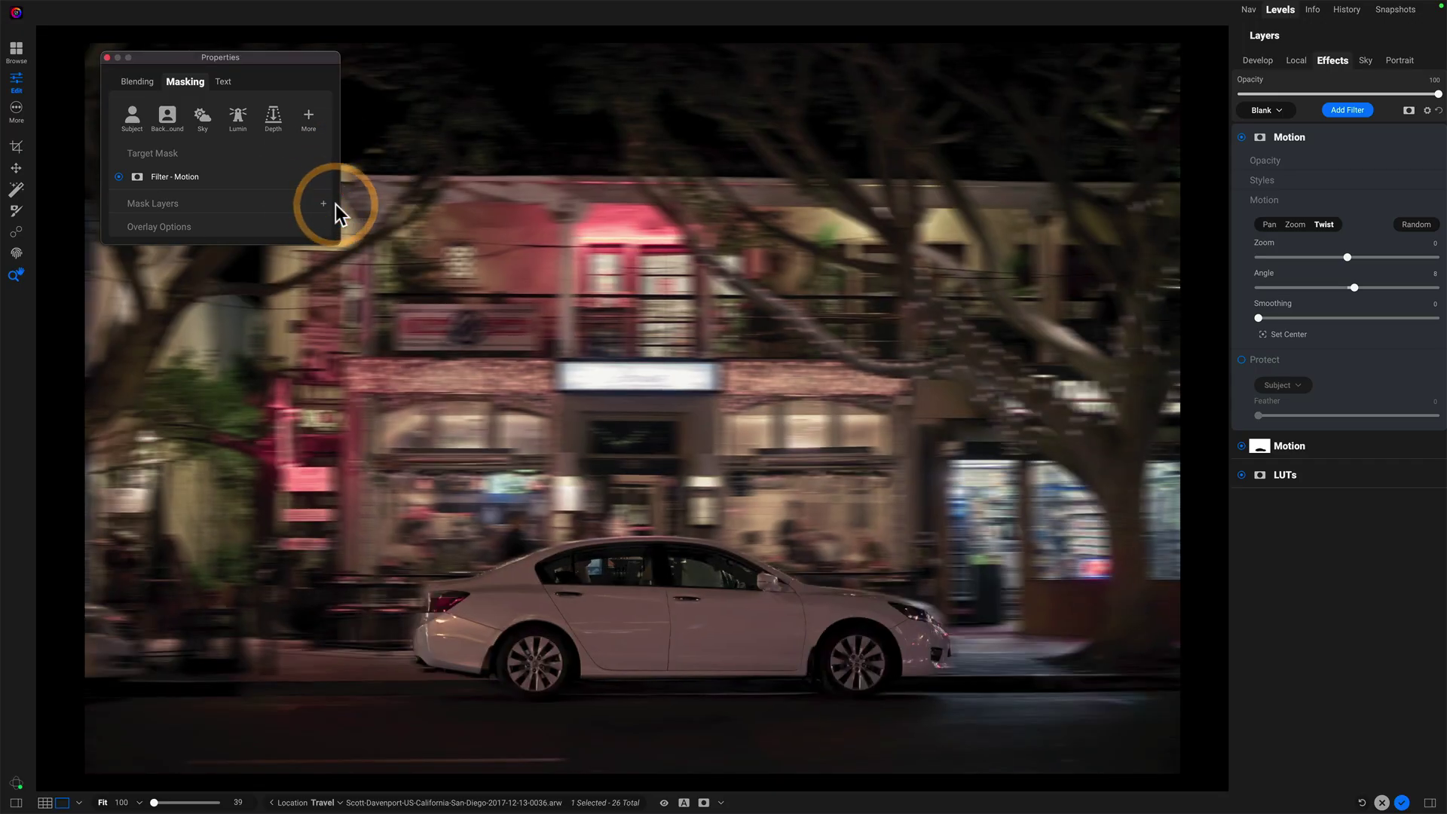
pyautogui.click(308, 117)
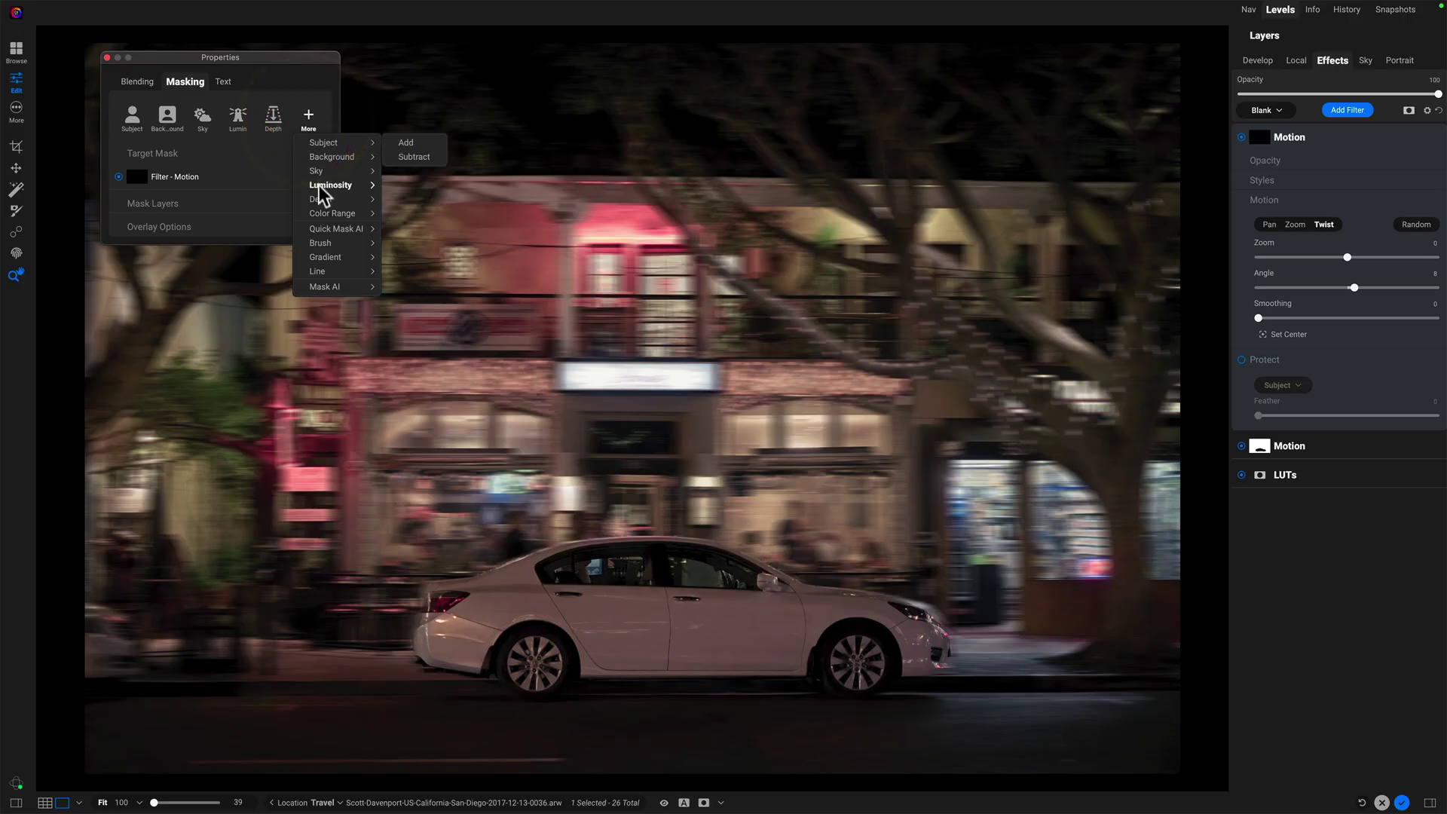
pyautogui.moveTo(323, 243)
pyautogui.click(398, 243)
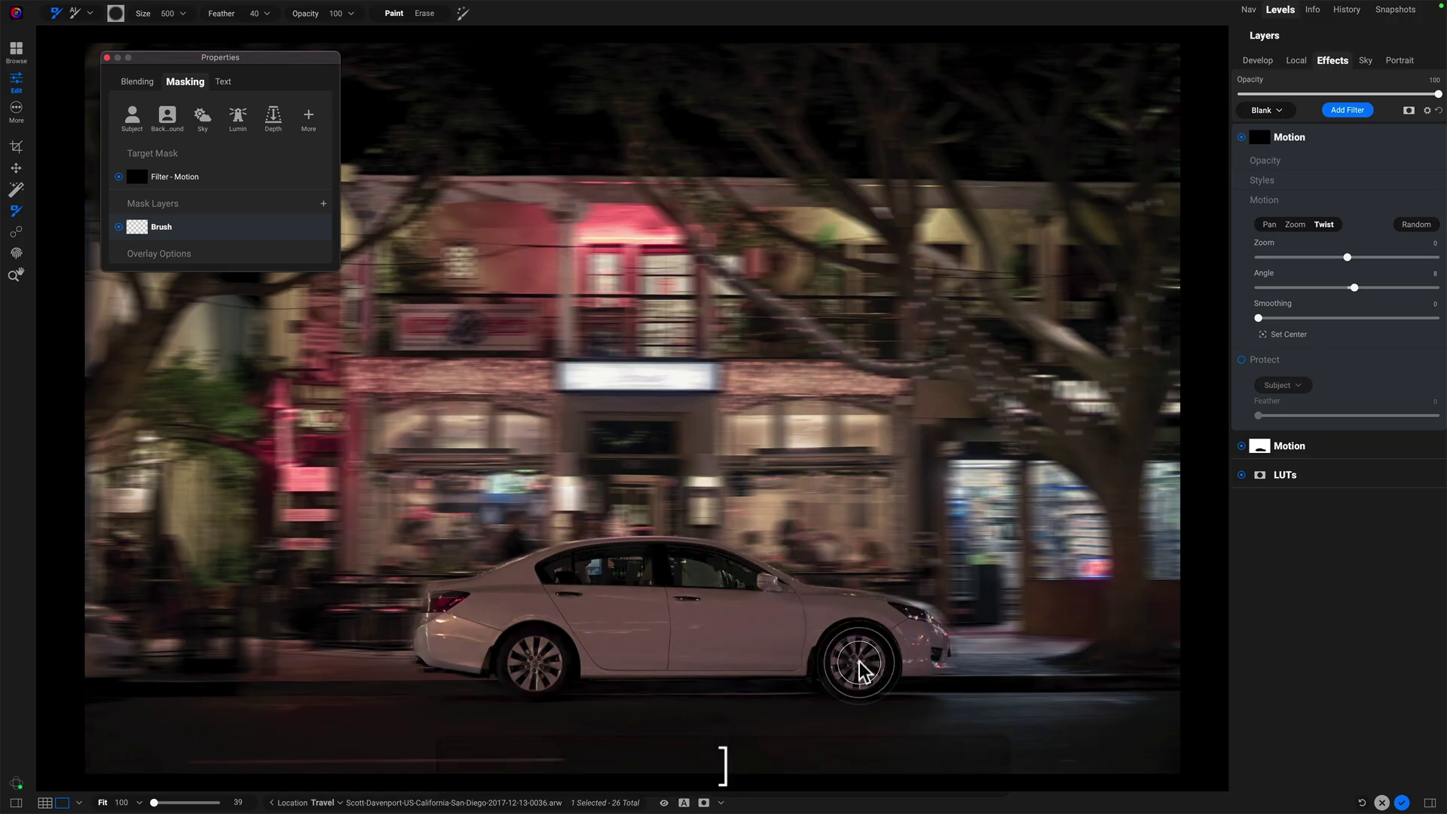
# - Set the brush to size 500 and feather 30, paint the car's front wheel into the mask, and switch the brush to Erase
pyautogui.press(']')
pyautogui.press(']')
pyautogui.hotkey('shift', '[')
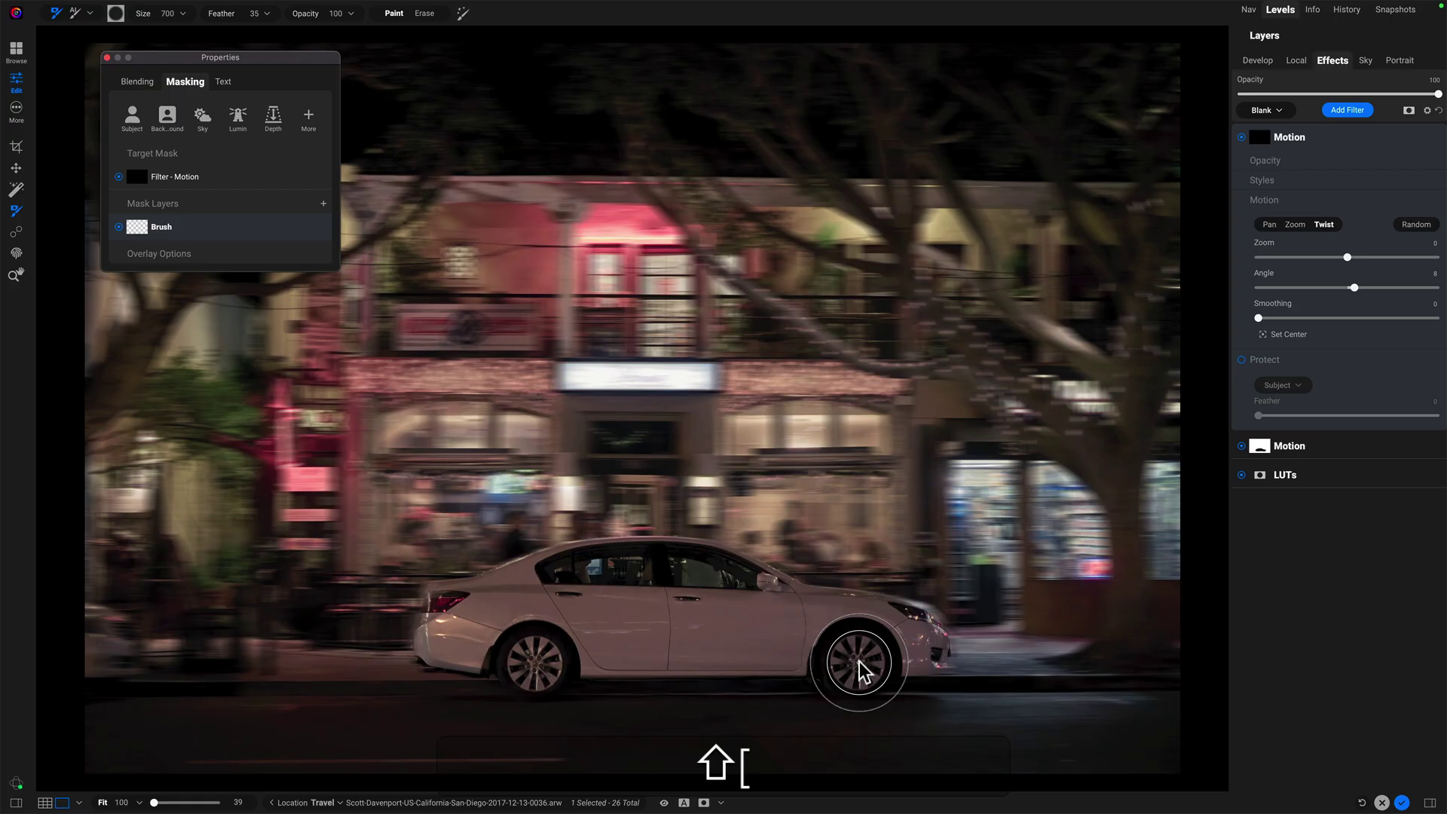
pyautogui.press('[')
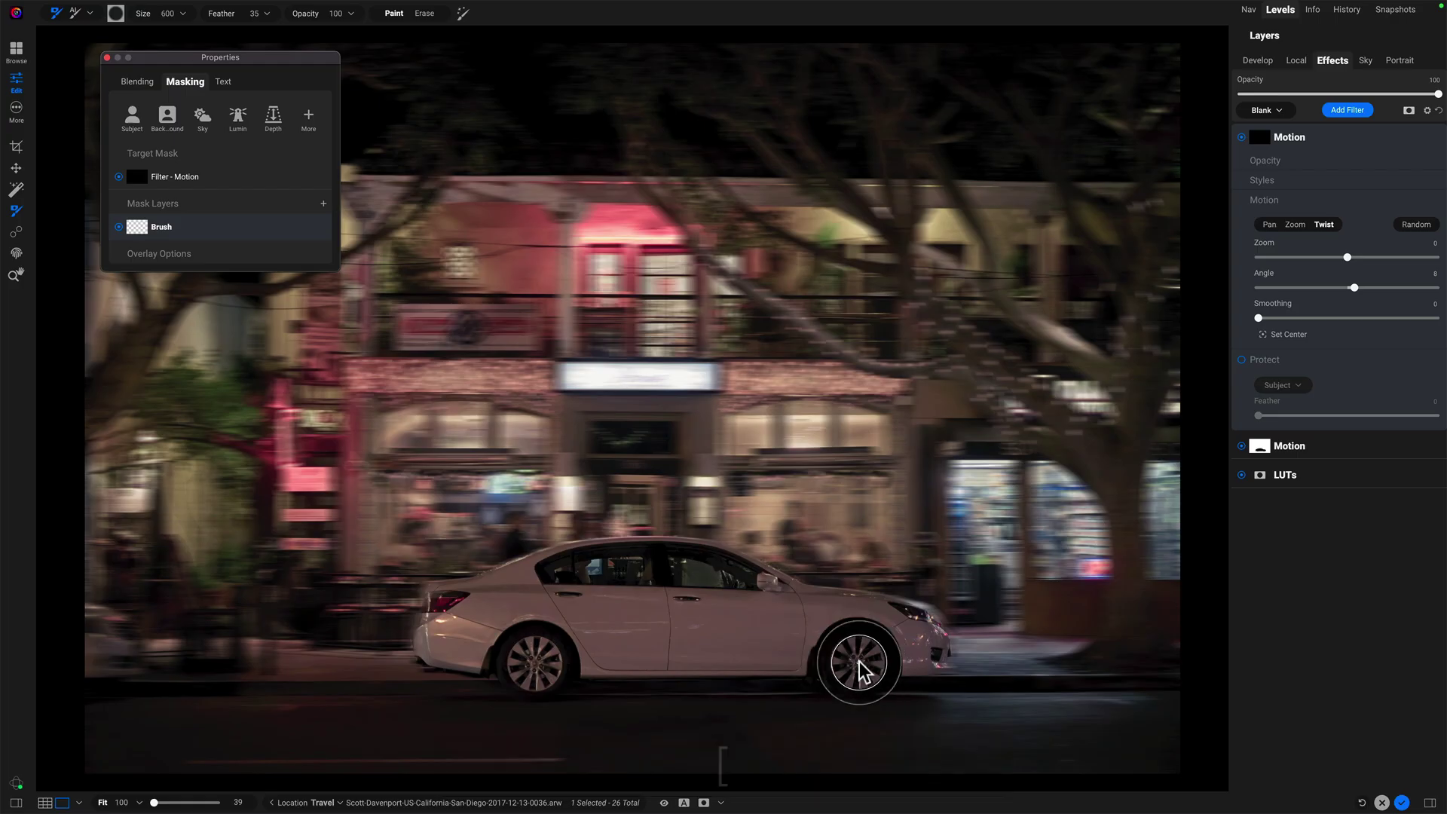
pyautogui.press('[')
pyautogui.press(']')
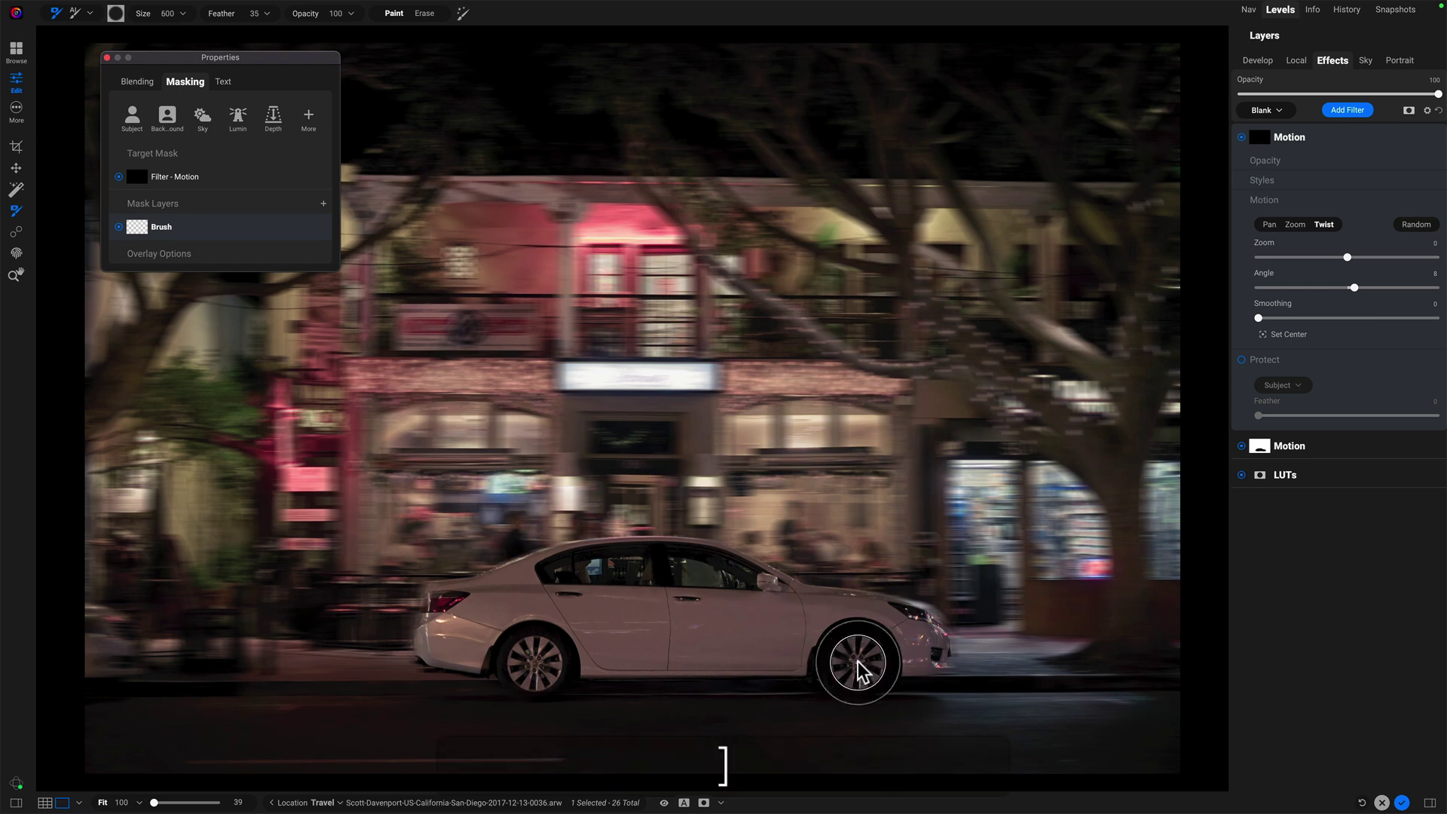
pyautogui.hotkey('shift', '[')
pyautogui.press('[')
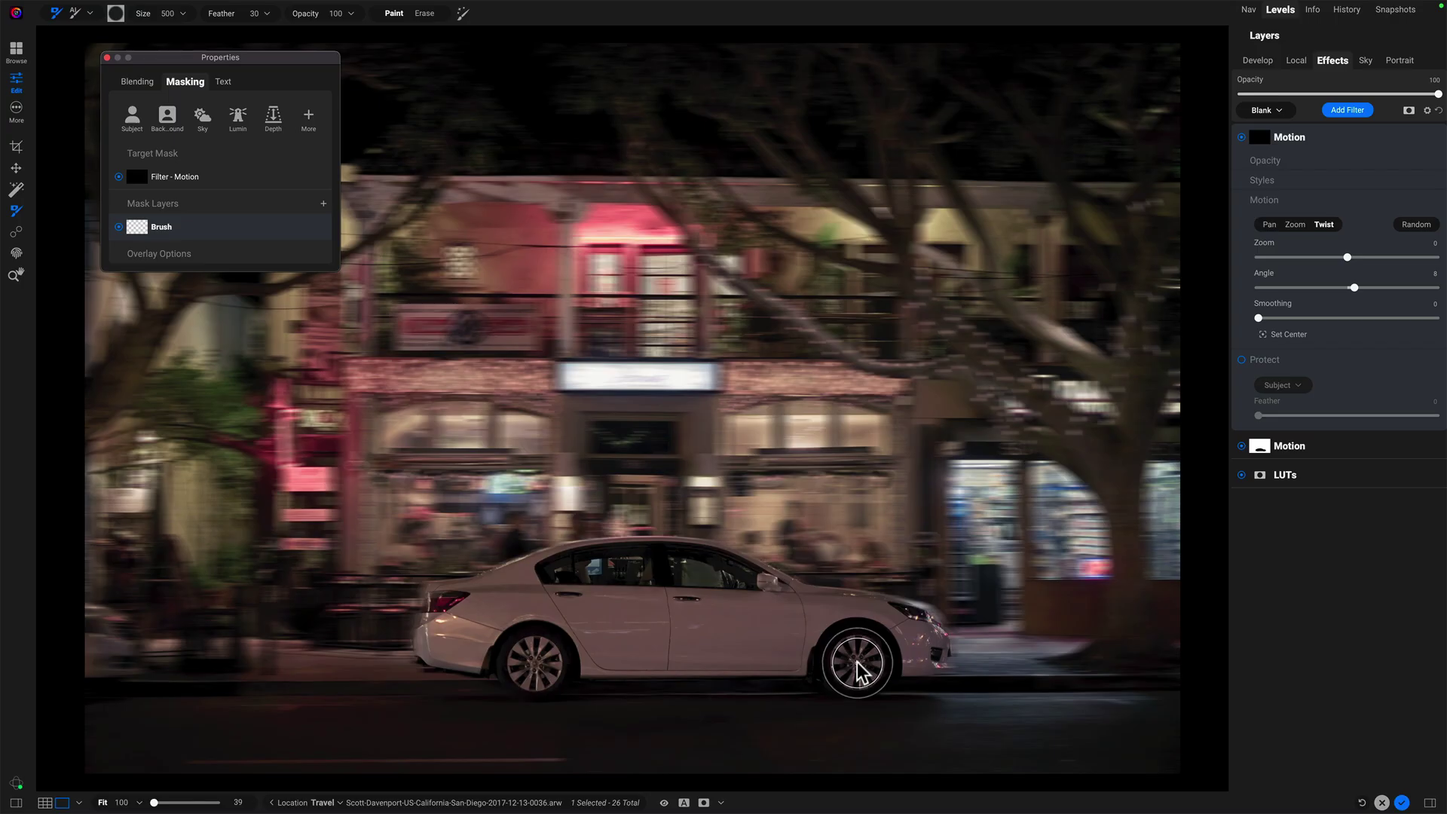
pyautogui.click(856, 665)
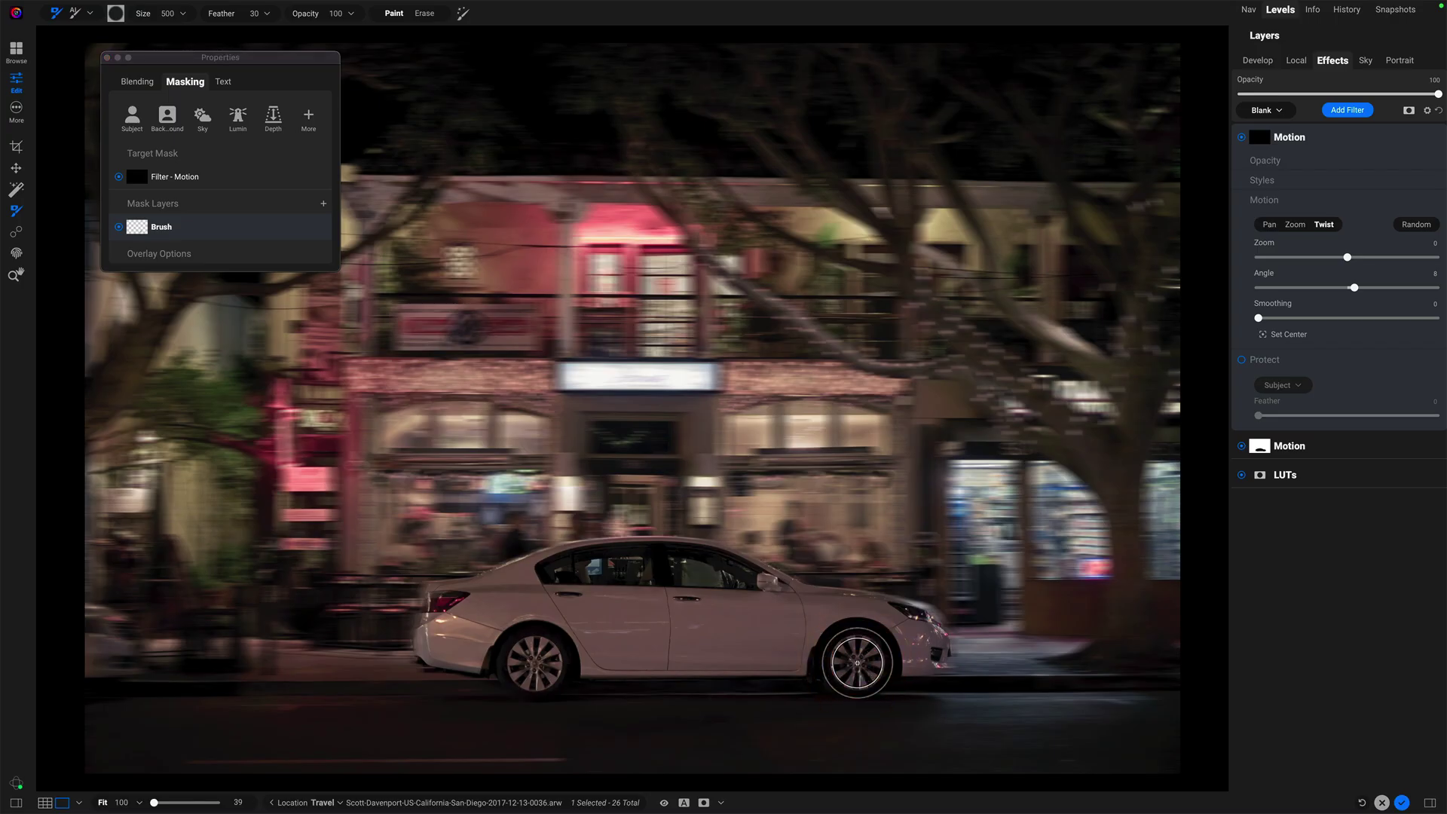
pyautogui.keyDown('alt'); pyautogui.click(857, 663); pyautogui.keyUp('alt')
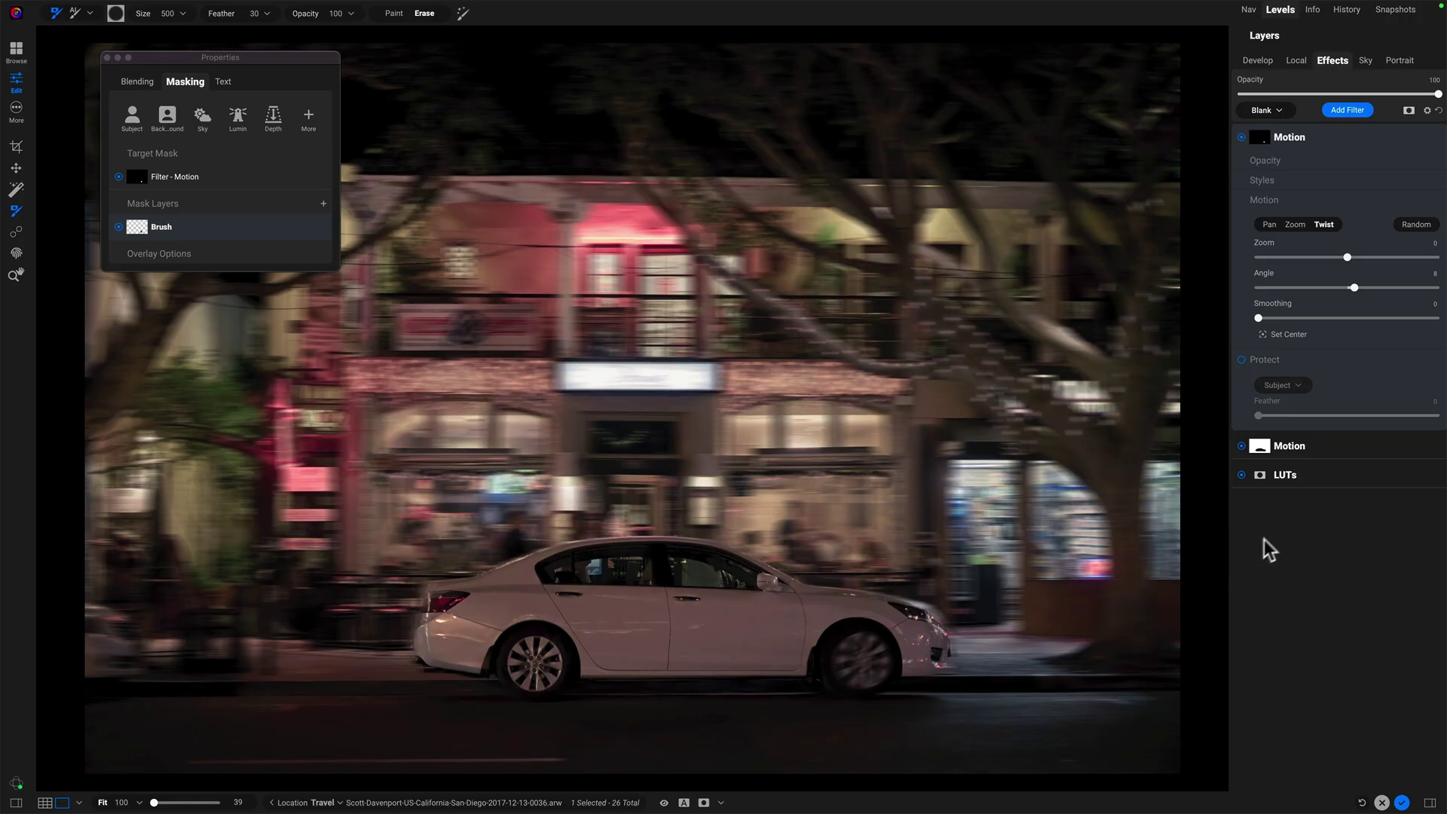
# - Reposition the twist blur's center above the car's front wheel and compare the photo with the second Motion filter off and on
pyautogui.click(1262, 333)
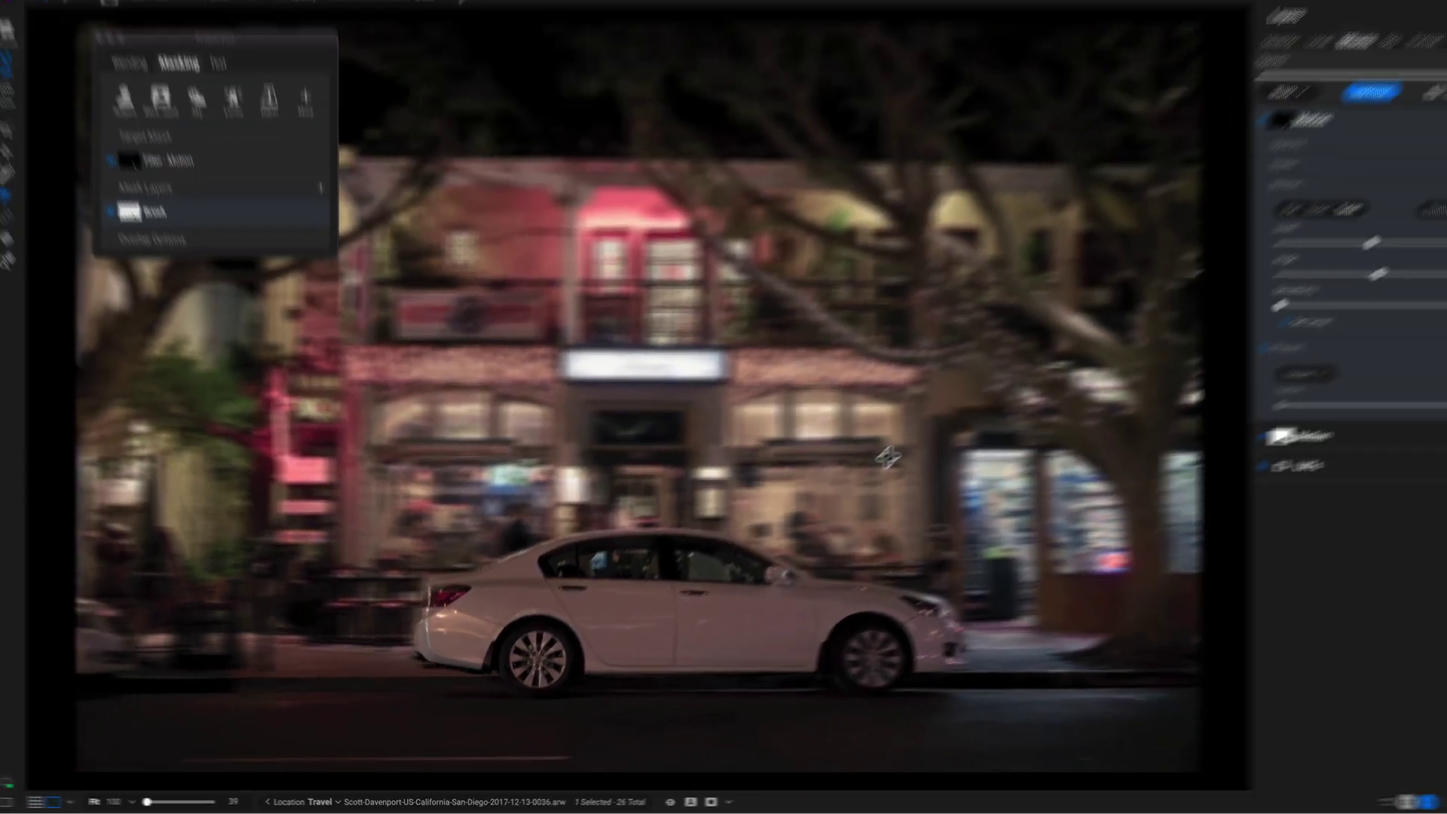
pyautogui.click(1103, 292)
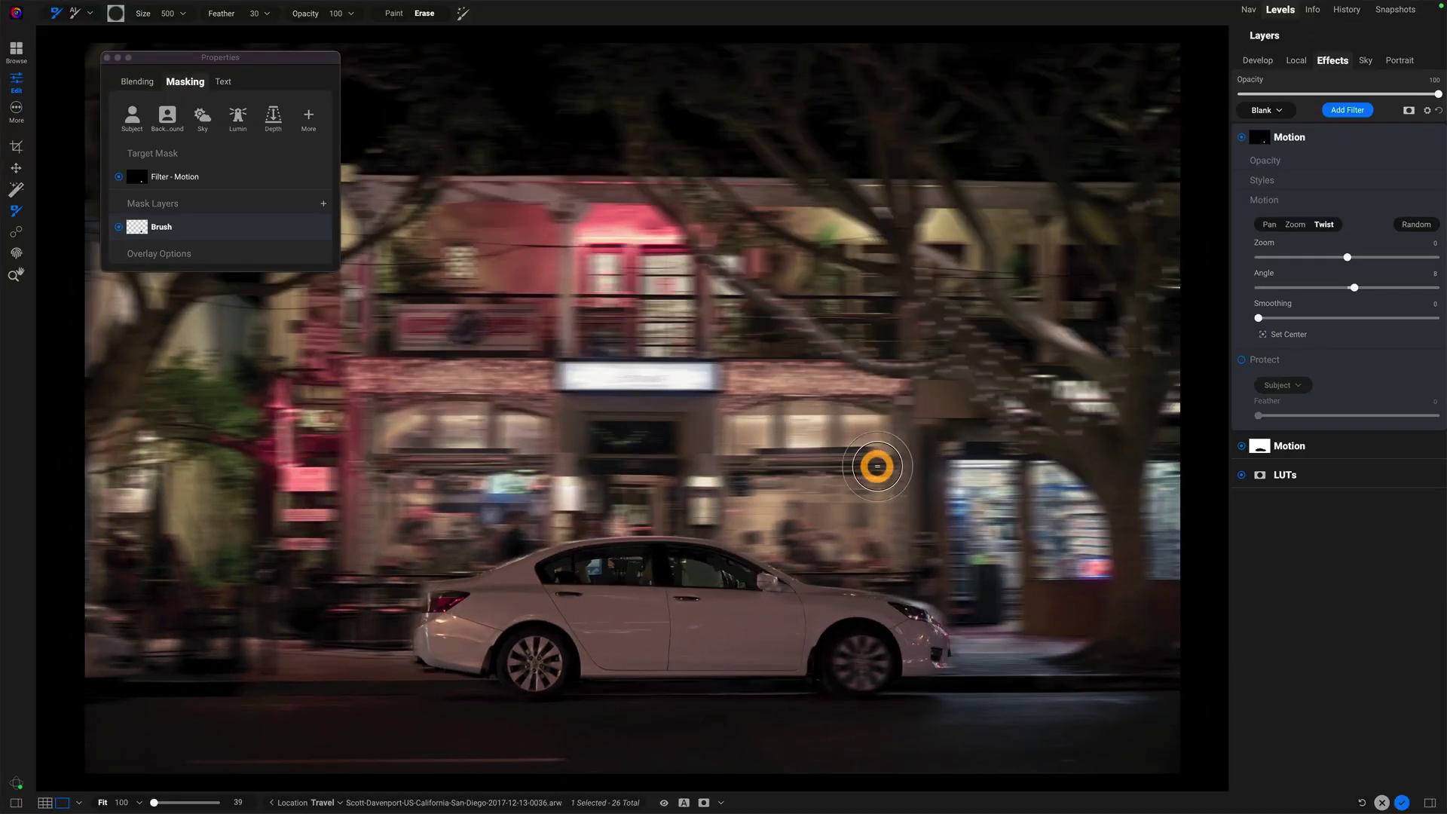
pyautogui.click(1240, 135)
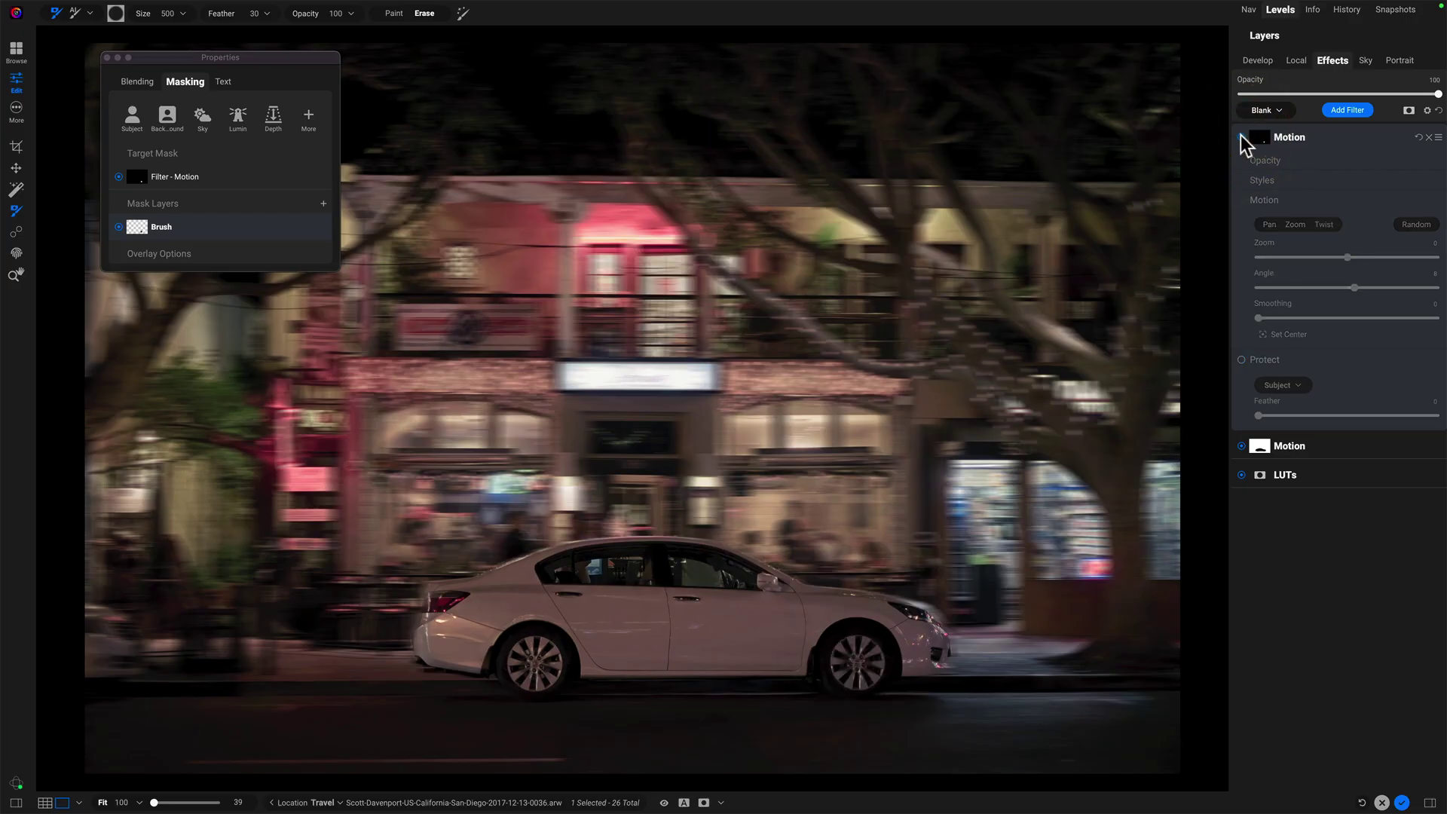
pyautogui.click(1240, 136)
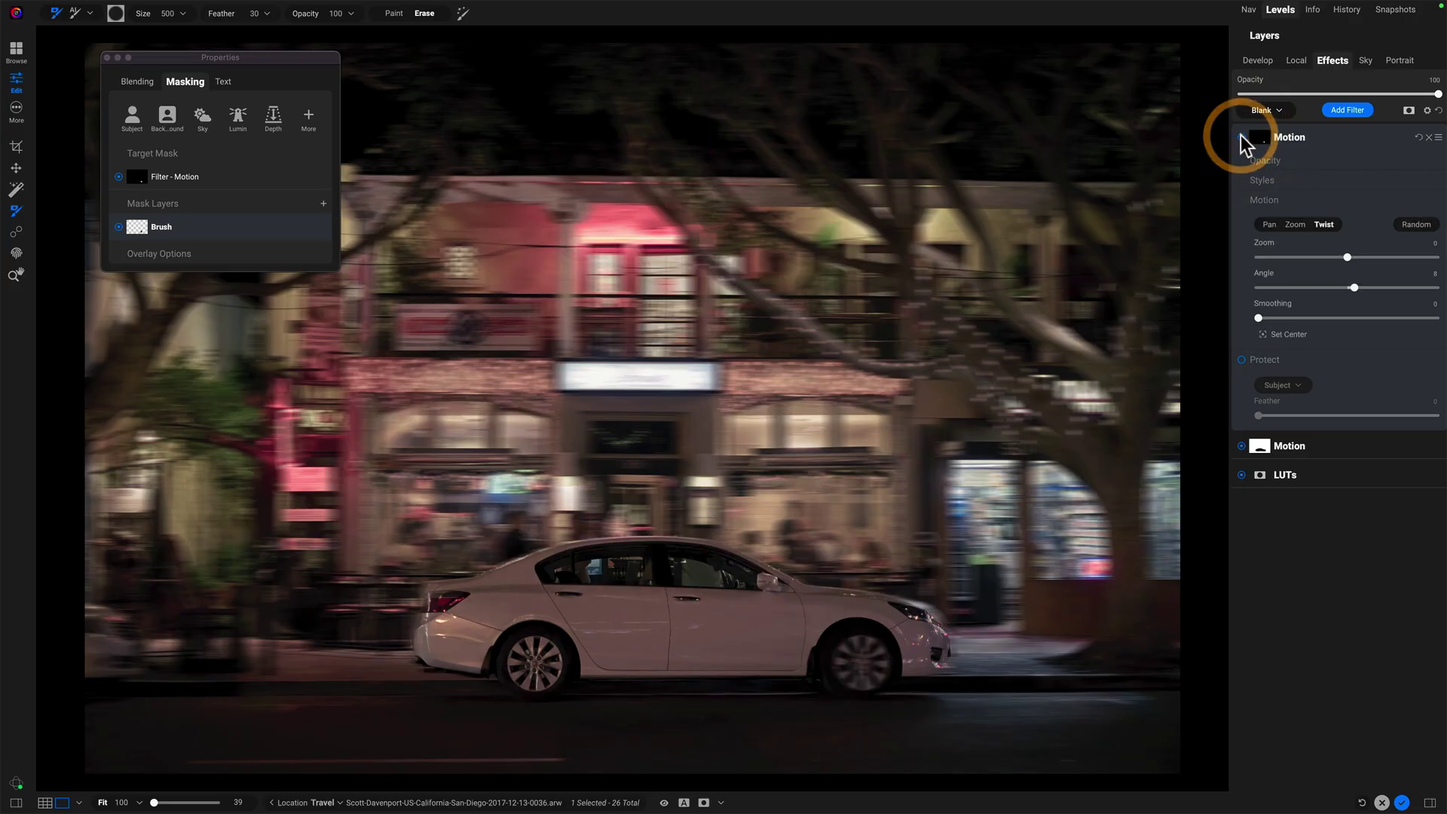
# - Fine-tune the second Motion filter's twist blur to Zoom 2, Angle 8 and Smoothing 3
pyautogui.click(1350, 286)
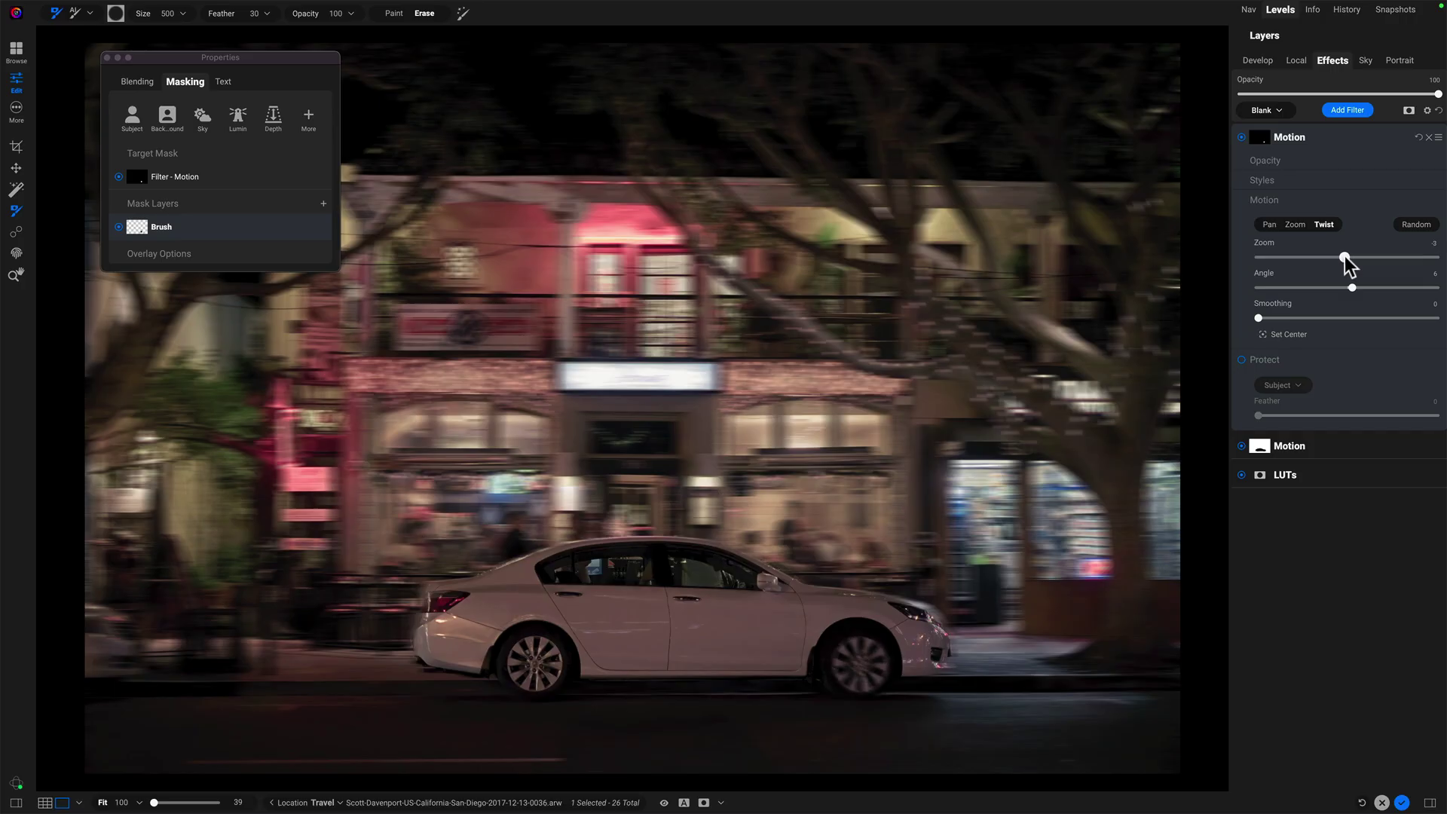
pyautogui.moveTo(1346, 256); pyautogui.dragTo(1348, 257)
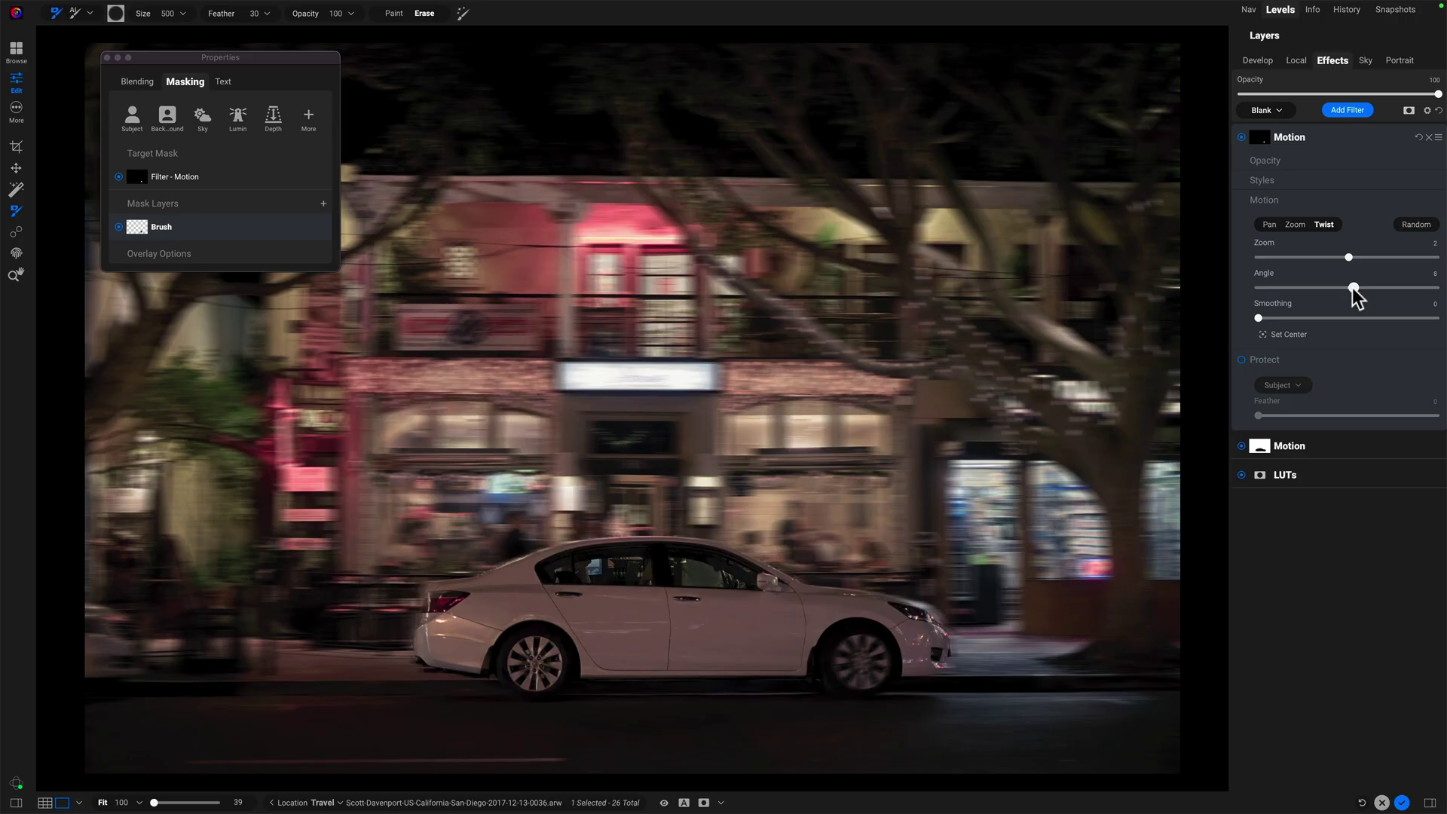
pyautogui.click(1353, 288)
pyautogui.moveTo(1274, 318)
pyautogui.mouseDown()
pyautogui.moveTo(1291, 318)
pyautogui.moveTo(1267, 320)
pyautogui.mouseUp()
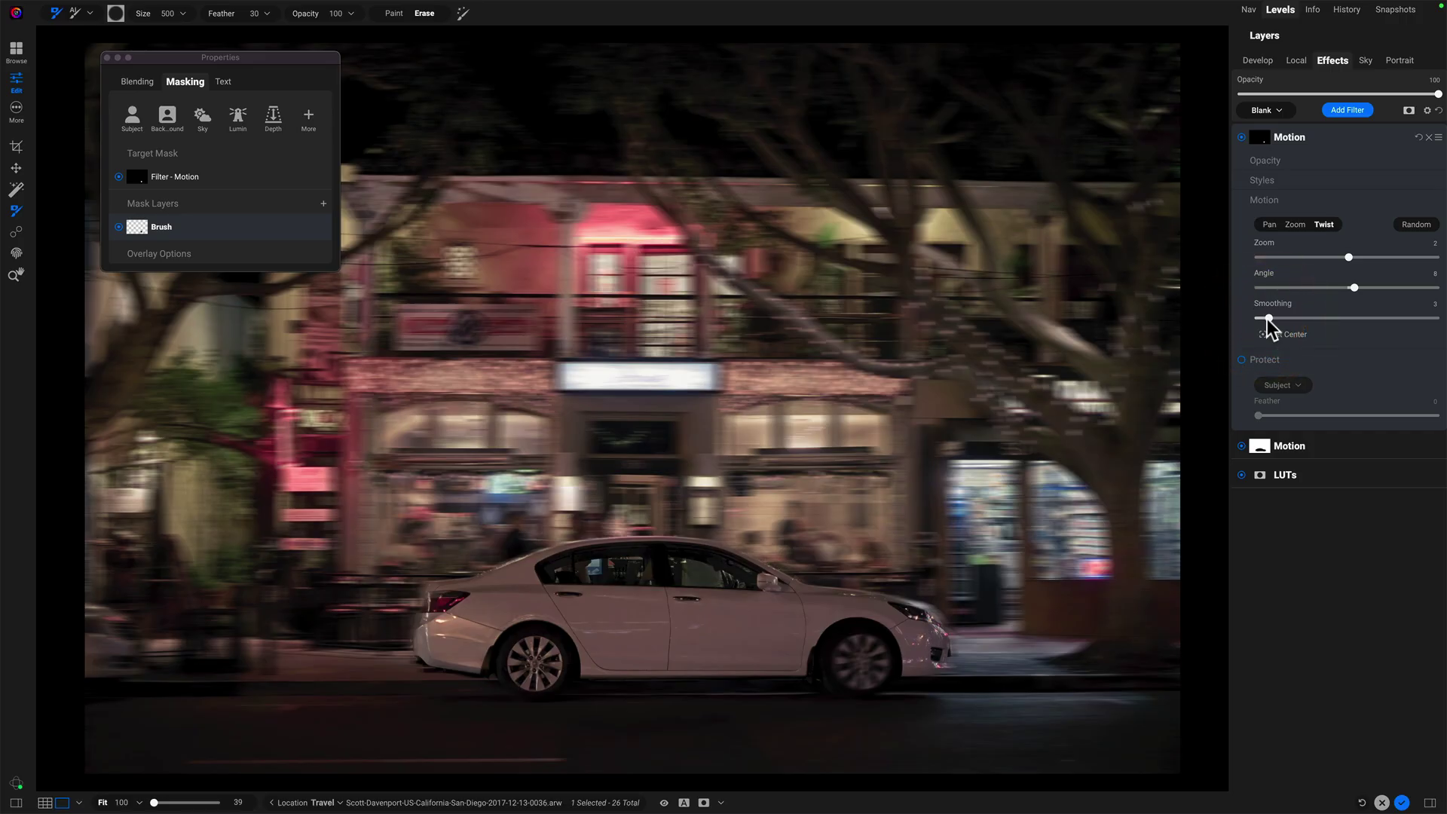